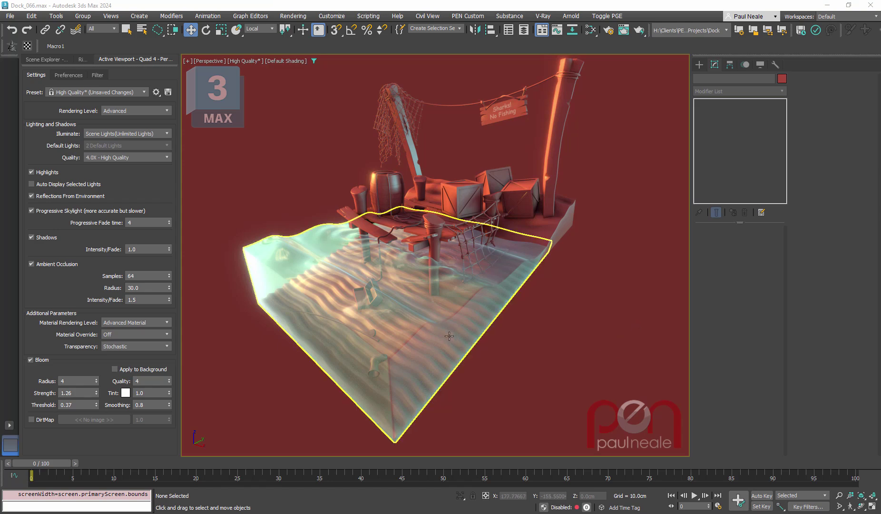
# Select the dock boards, go to the Editable Poly base of their modifier stack and isolate the object.
pyautogui.keyDown('alt'); pyautogui.moveTo(547, 326); pyautogui.dragTo(553, 304, button='middle'); pyautogui.keyUp('alt')
pyautogui.scroll(5, 417, 222)
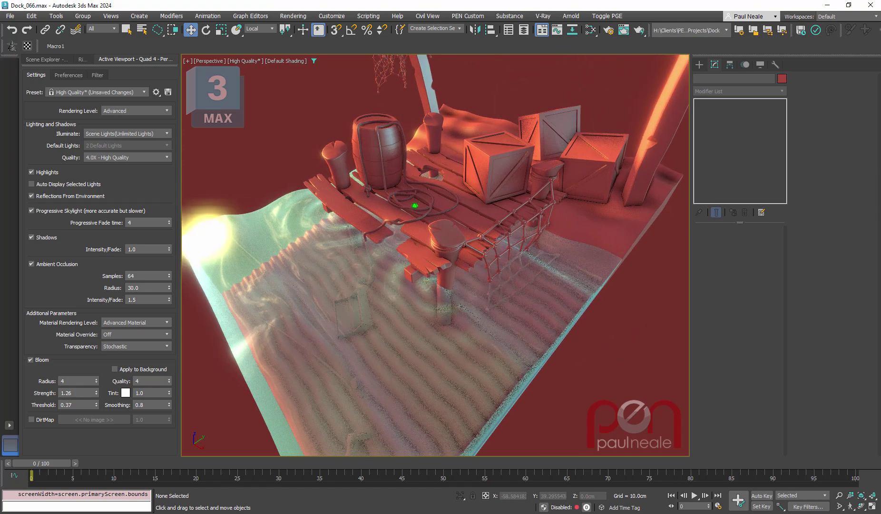
pyautogui.click(509, 232)
pyautogui.keyDown('alt'); pyautogui.moveTo(508, 231); pyautogui.dragTo(652, 298, button='middle'); pyautogui.keyUp('alt')
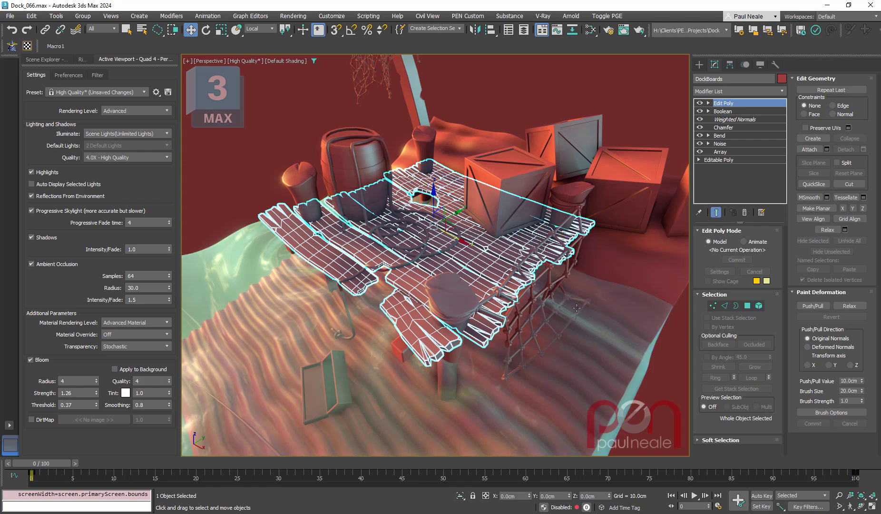
pyautogui.click(726, 161)
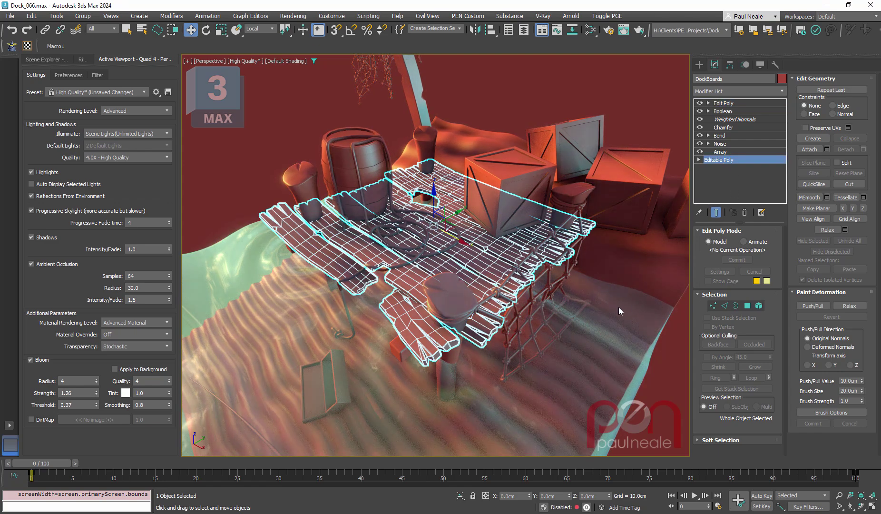
pyautogui.keyDown('alt'); pyautogui.moveTo(618, 310); pyautogui.dragTo(543, 287, button='middle'); pyautogui.keyUp('alt')
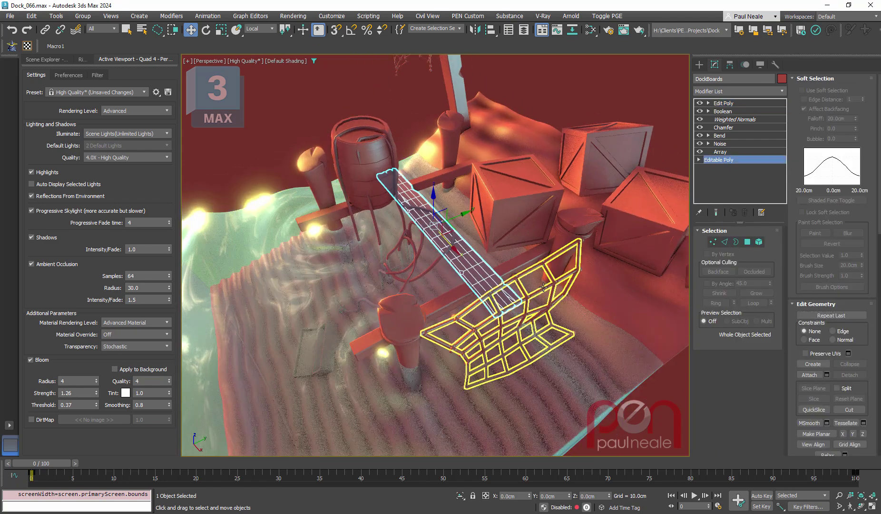
pyautogui.hotkey('alt', 'q')
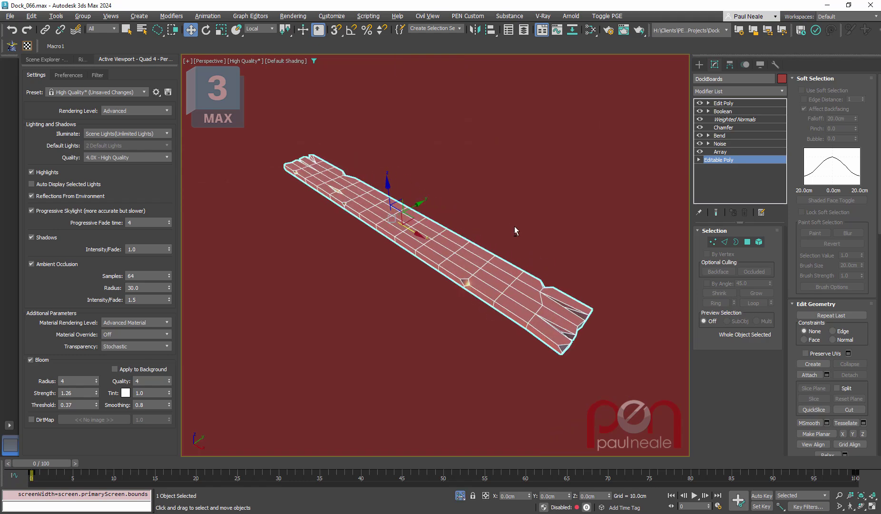
# Examine the single base plank's mesh from above, along its edge and at its split ends.
pyautogui.keyDown('alt'); pyautogui.moveTo(515, 226); pyautogui.dragTo(553, 246, button='middle'); pyautogui.keyUp('alt')
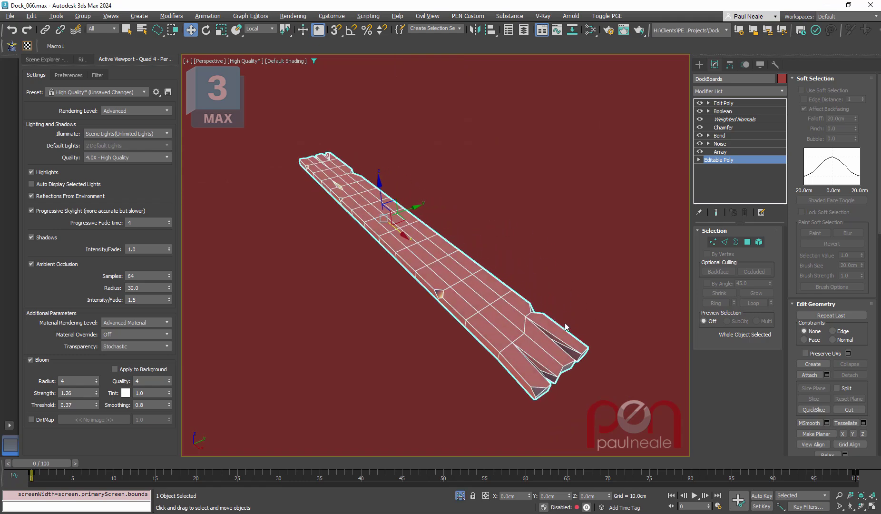
pyautogui.keyDown('alt'); pyautogui.moveTo(519, 338); pyautogui.dragTo(548, 347, button='middle'); pyautogui.keyUp('alt')
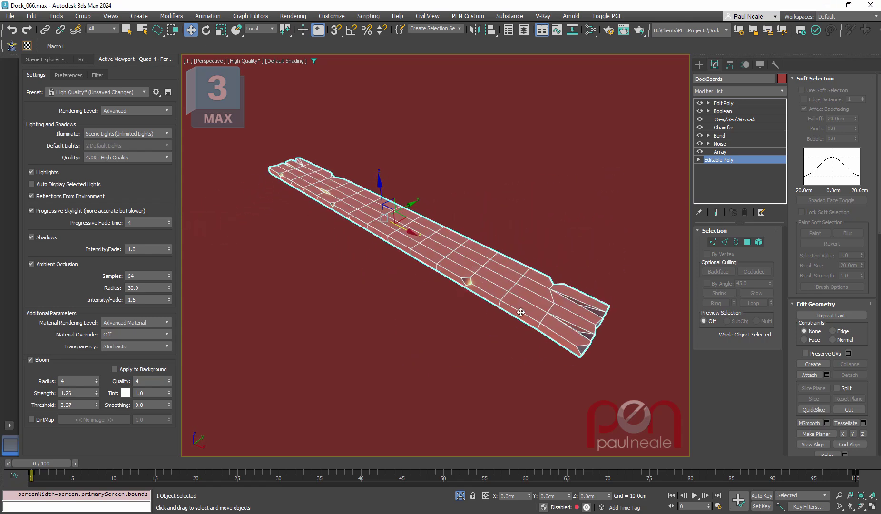
pyautogui.keyDown('alt'); pyautogui.moveTo(516, 317); pyautogui.dragTo(408, 224, button='middle'); pyautogui.keyUp('alt')
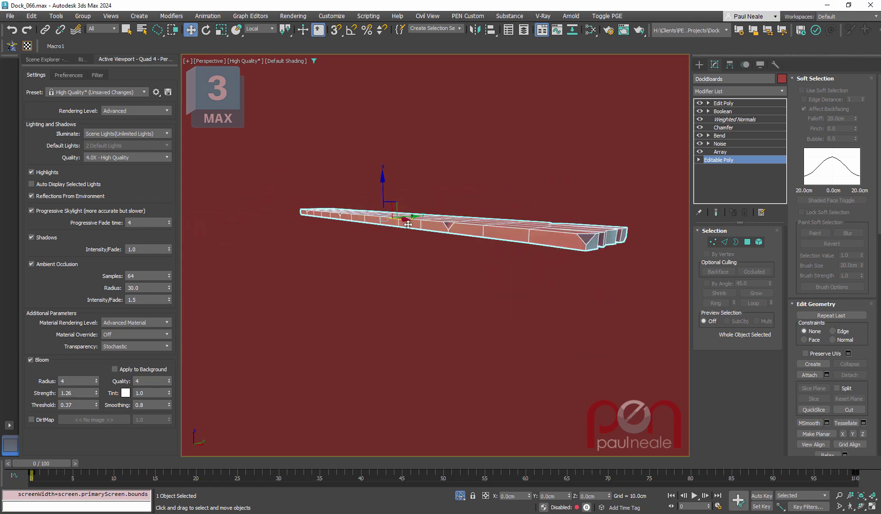
pyautogui.scroll(3, 407, 224)
pyautogui.keyDown('alt'); pyautogui.moveTo(447, 260); pyautogui.dragTo(453, 254, button='middle'); pyautogui.keyUp('alt')
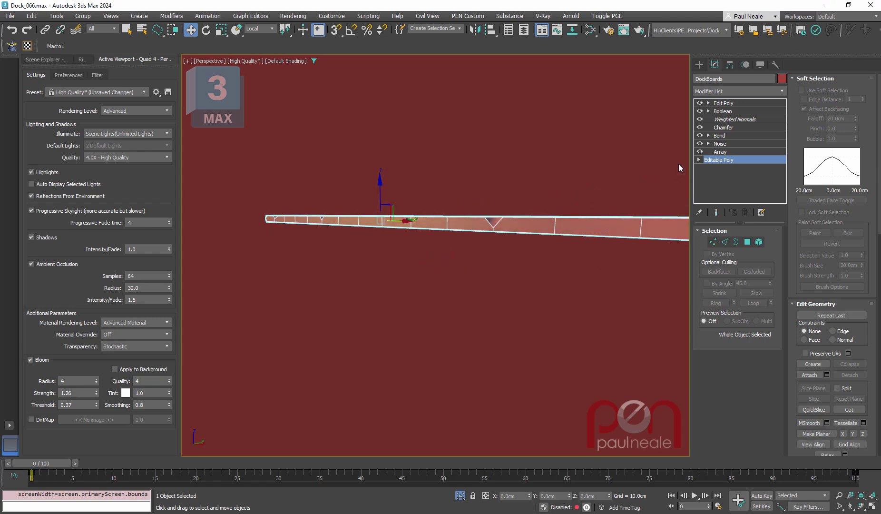
pyautogui.keyDown('alt'); pyautogui.moveTo(679, 163); pyautogui.dragTo(673, 124, button='middle'); pyautogui.keyUp('alt')
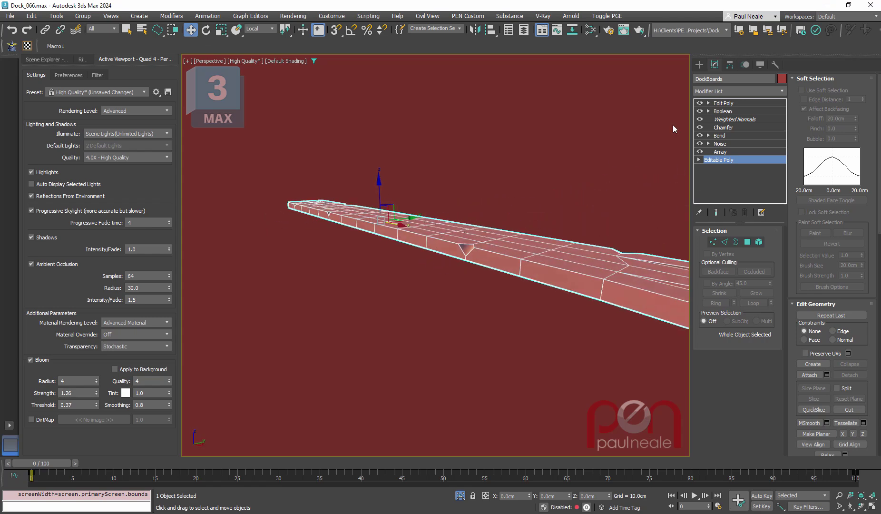
# Look at the boards' pivot options and the Reset XForm utility, and return to the Editable Poly level to view the plank.
pyautogui.click(730, 64)
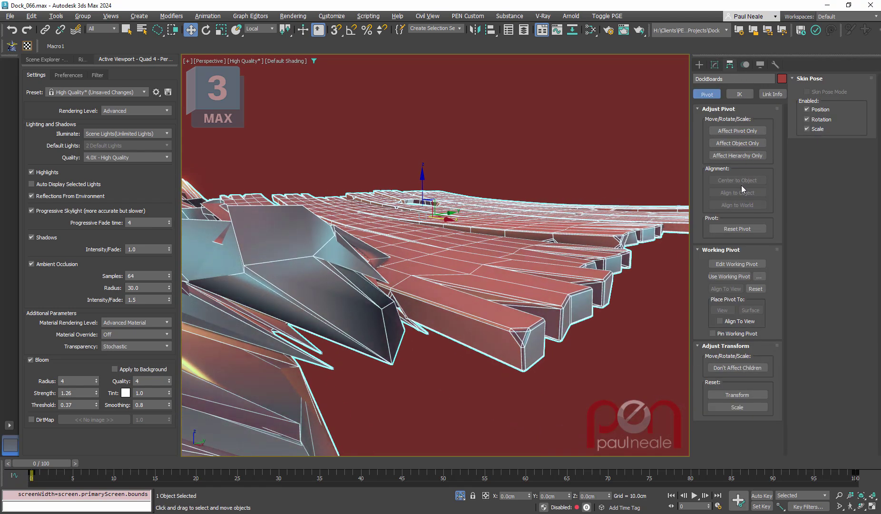
pyautogui.click(775, 65)
pyautogui.click(764, 181)
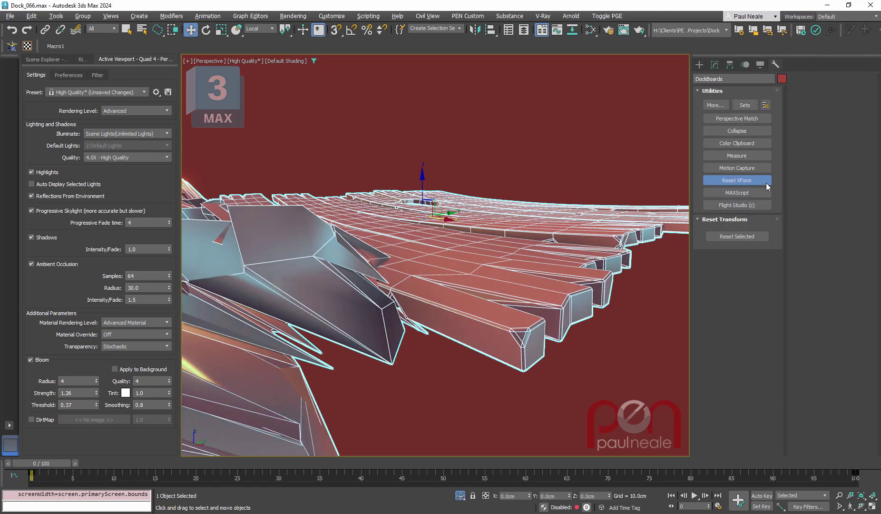
pyautogui.click(713, 64)
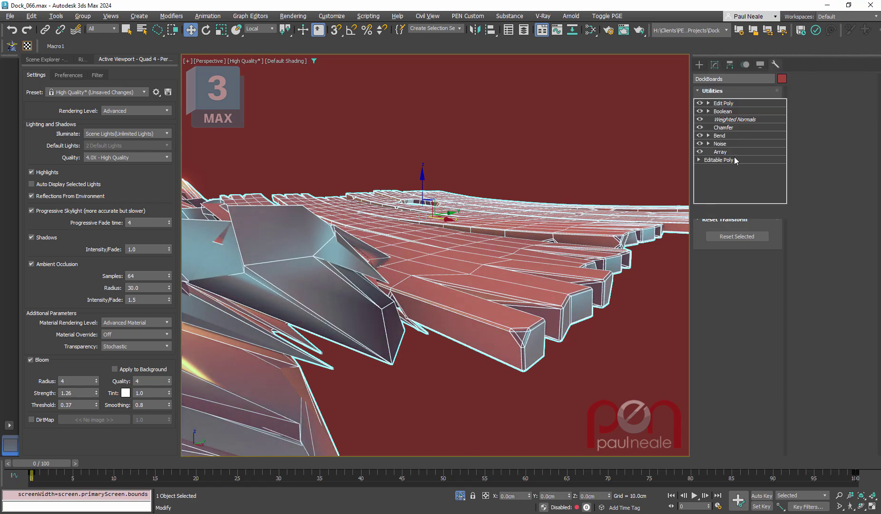
pyautogui.moveTo(497, 255)
pyautogui.keyDown('alt'); pyautogui.mouseDown(button='middle')
pyautogui.moveTo(477, 282)
pyautogui.moveTo(505, 264)
pyautogui.mouseUp(button='middle'); pyautogui.keyUp('alt')
pyautogui.moveTo(504, 264); pyautogui.dragTo(476, 267, button='middle')
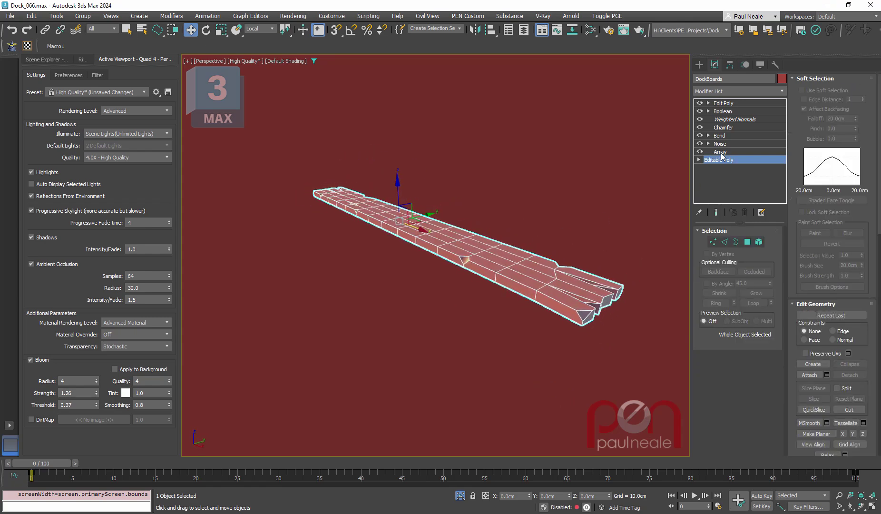
# Show the boards at the Array modifier level and inspect the distribution and local rotation settings of the plank copies.
pyautogui.click(726, 153)
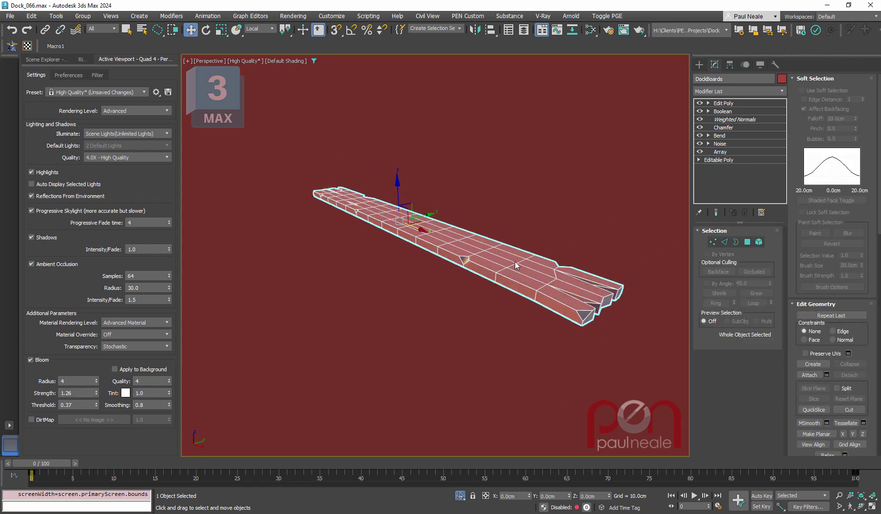
pyautogui.moveTo(483, 287)
pyautogui.keyDown('alt'); pyautogui.mouseDown(button='middle')
pyautogui.moveTo(519, 276)
pyautogui.moveTo(481, 260)
pyautogui.moveTo(483, 271)
pyautogui.moveTo(457, 281)
pyautogui.moveTo(485, 336)
pyautogui.mouseUp(button='middle'); pyautogui.keyUp('alt')
pyautogui.click(720, 217)
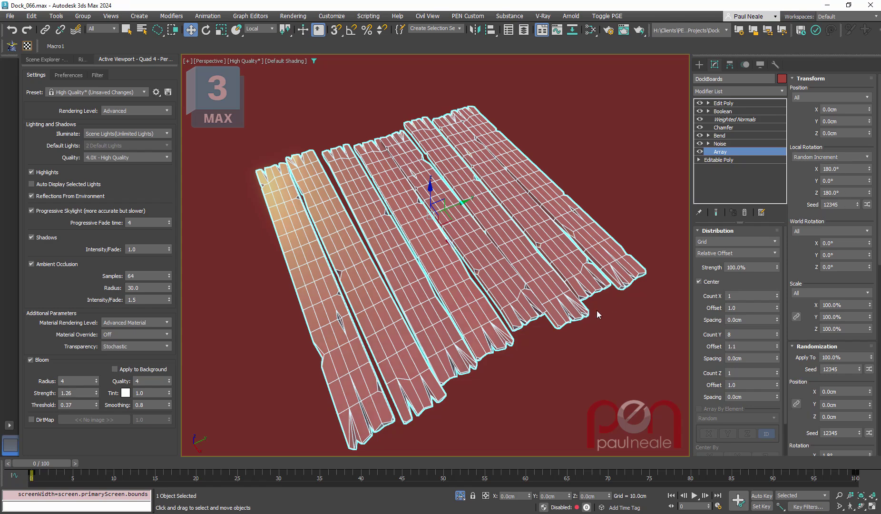
pyautogui.keyDown('alt'); pyautogui.moveTo(532, 310); pyautogui.dragTo(441, 321, button='middle'); pyautogui.keyUp('alt')
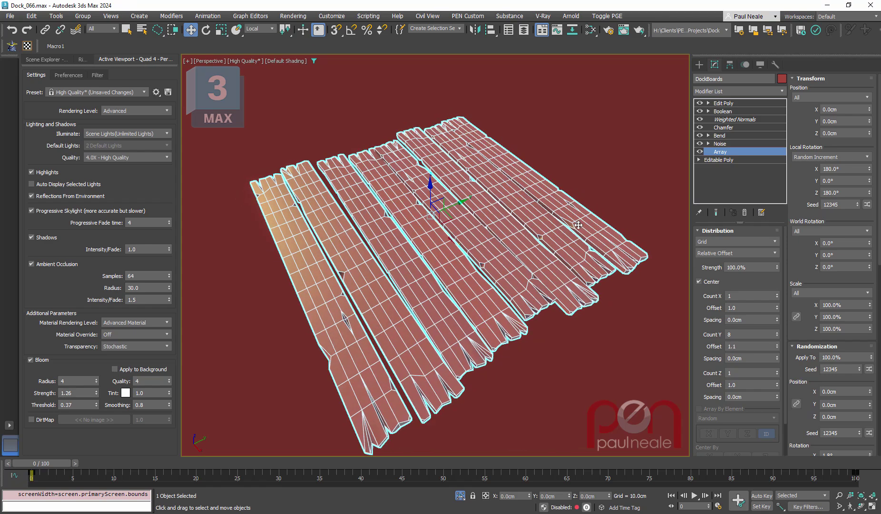
# Step up through the Noise and Bend modifiers to inspect how each one deforms the planks.
pyautogui.click(728, 143)
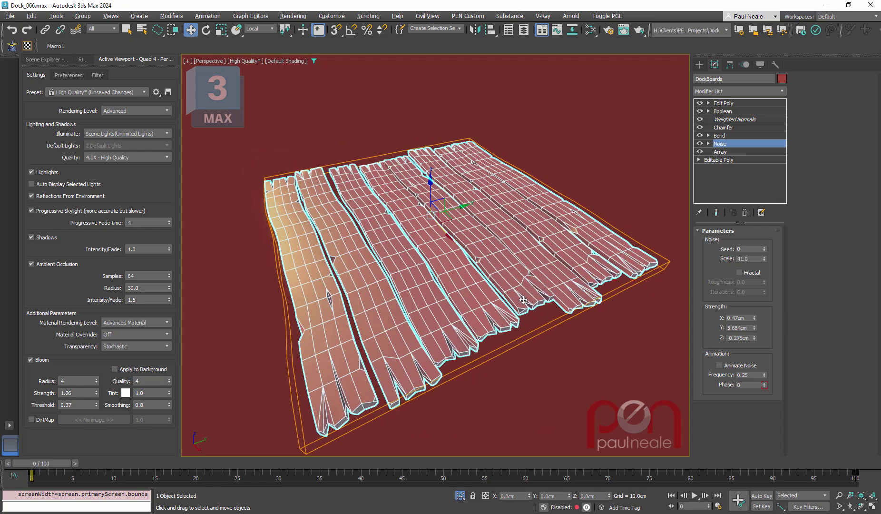
pyautogui.moveTo(524, 300); pyautogui.dragTo(648, 230, button='middle')
pyautogui.click(725, 136)
# Show the boards at the Chamfer modifier level and review its chamfer, inset, selection and filter options.
pyautogui.click(723, 128)
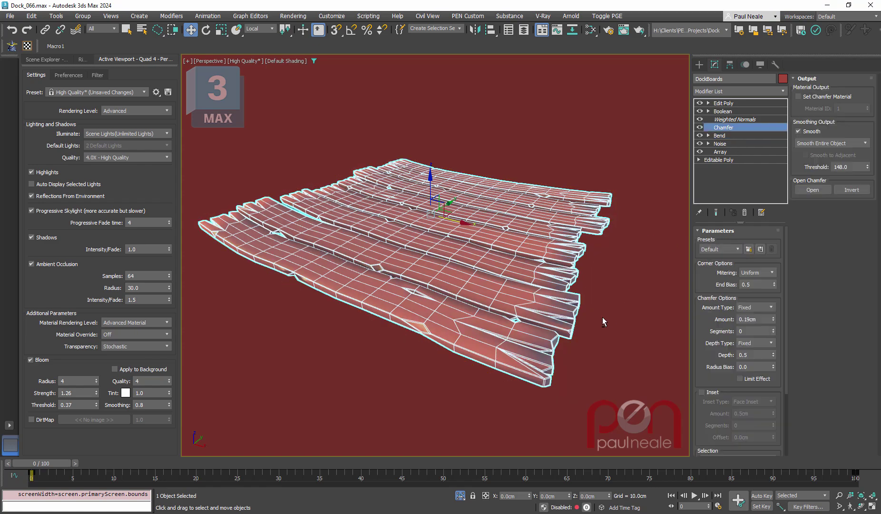
pyautogui.keyDown('alt'); pyautogui.moveTo(602, 317); pyautogui.dragTo(476, 373, button='middle'); pyautogui.keyUp('alt')
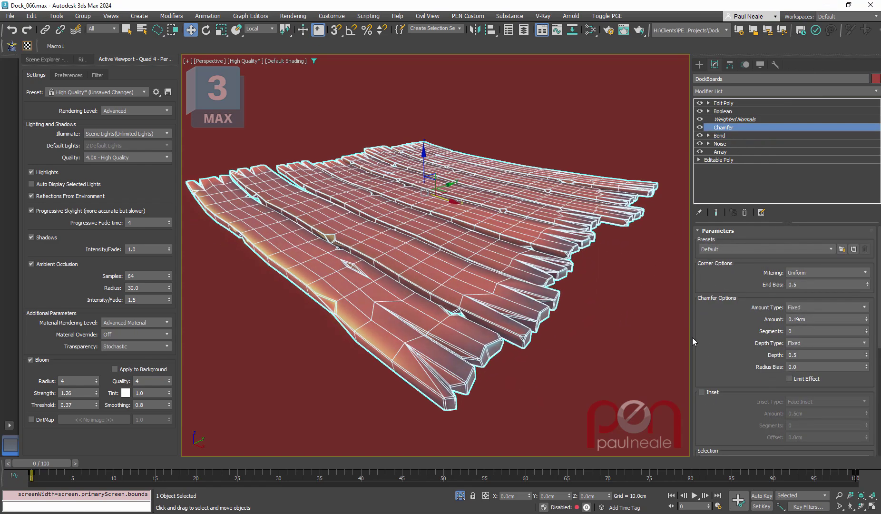
pyautogui.moveTo(691, 338); pyautogui.dragTo(657, 339)
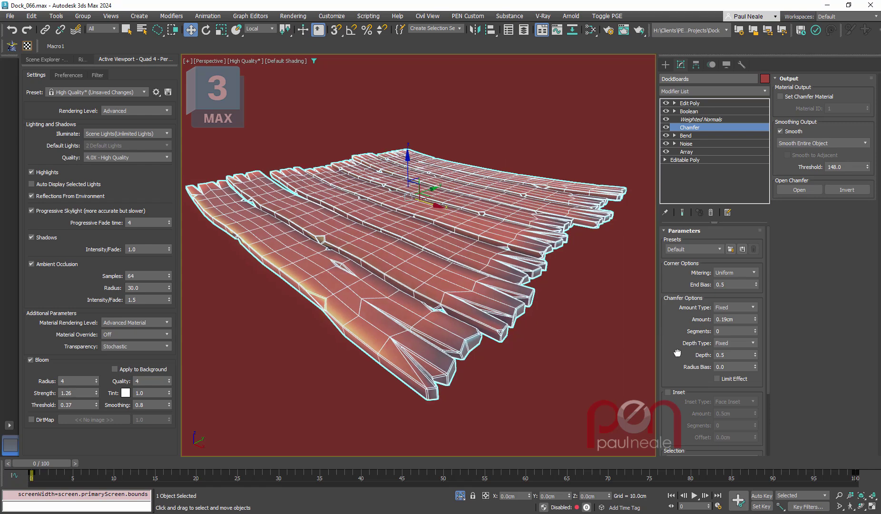
pyautogui.scroll(-3, 680, 352)
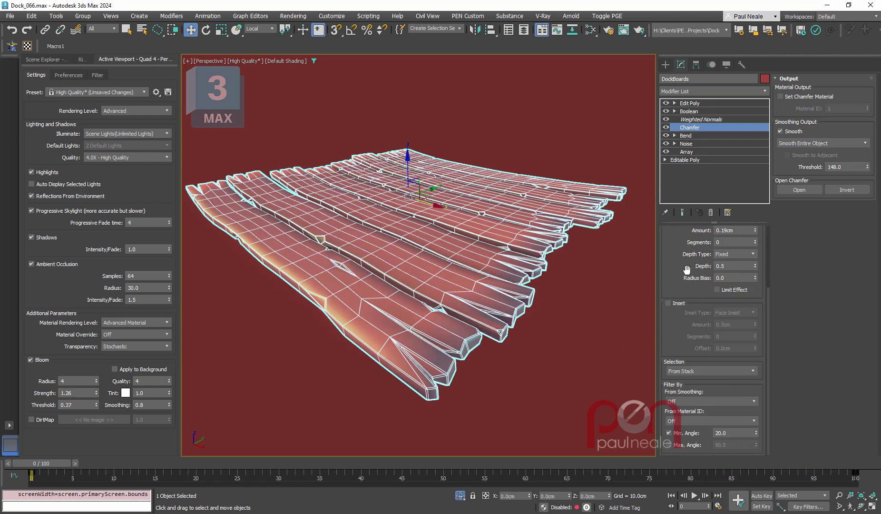
pyautogui.moveTo(676, 268); pyautogui.dragTo(681, 295)
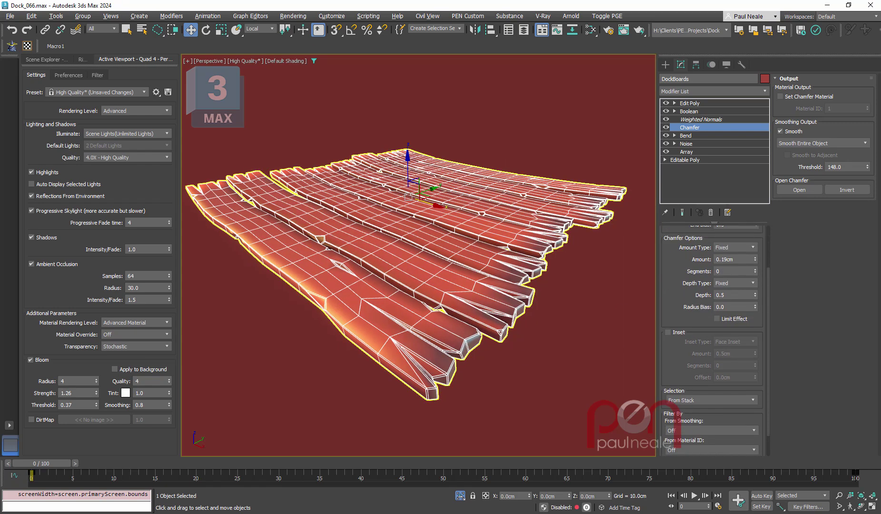
pyautogui.scroll(3, 403, 376)
pyautogui.scroll(-3, 500, 318)
pyautogui.scroll(-1, 499, 318)
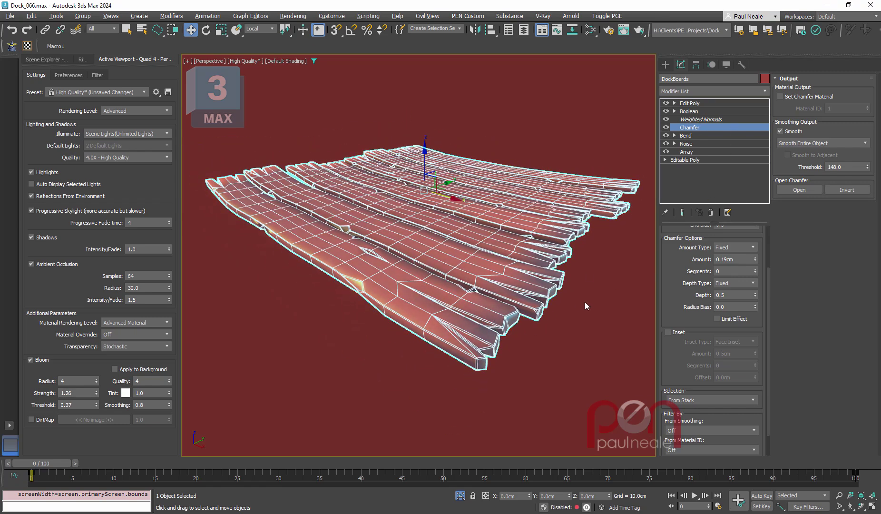
# Turn off the edge display on the selected boards so they show with plain default shading.
pyautogui.press('F4')
pyautogui.keyDown('alt'); pyautogui.moveTo(560, 342); pyautogui.dragTo(557, 338, button='middle'); pyautogui.keyUp('alt')
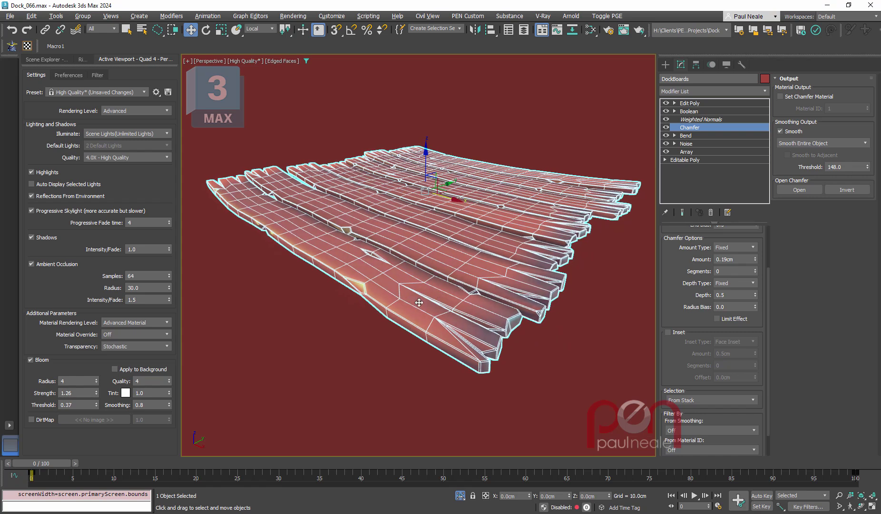
pyautogui.click(282, 61)
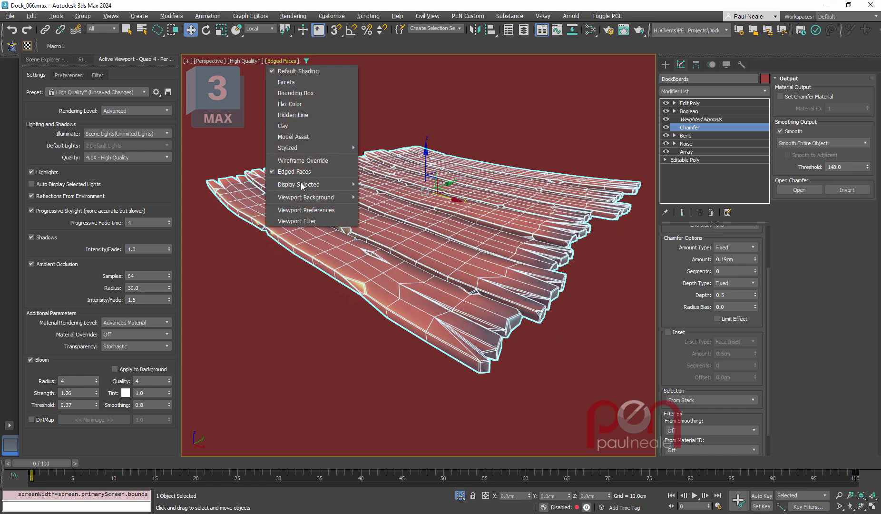
pyautogui.moveTo(306, 184)
pyautogui.click(401, 186)
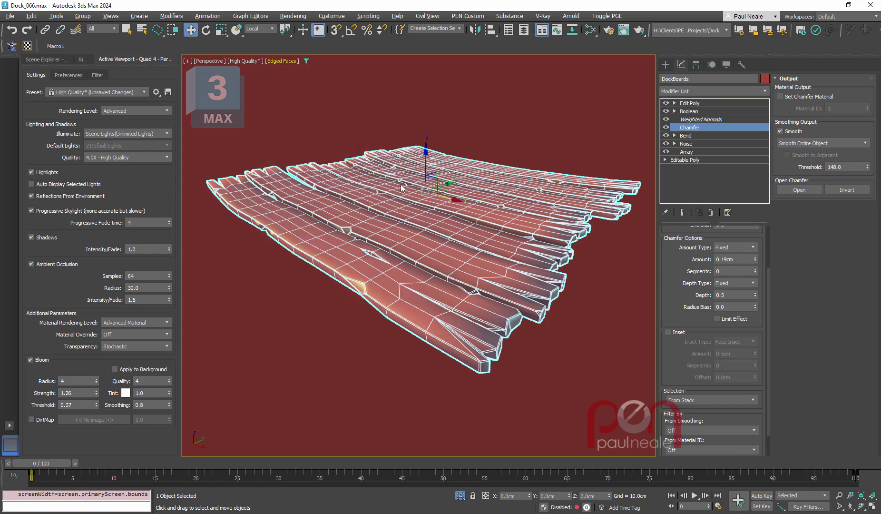
pyautogui.press('F4')
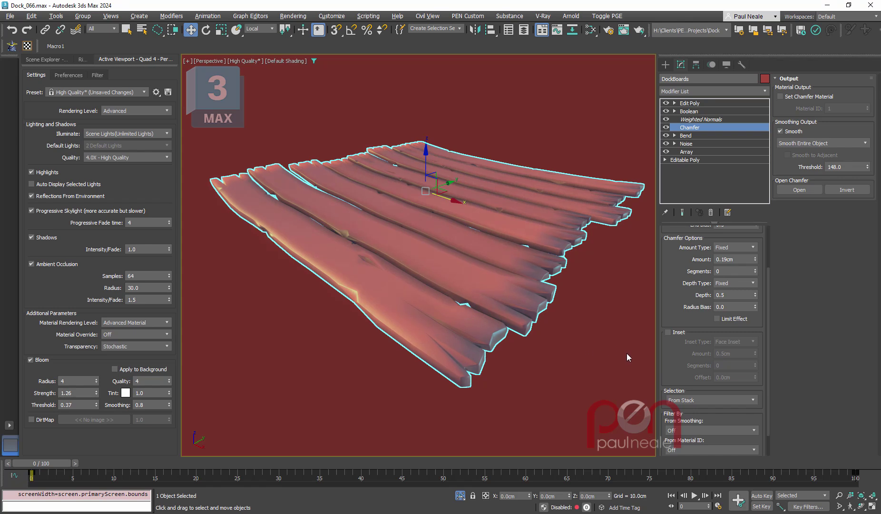
# Show the boards at the Weighted Normals level and inspect the shading of their chamfered edges.
pyautogui.click(698, 120)
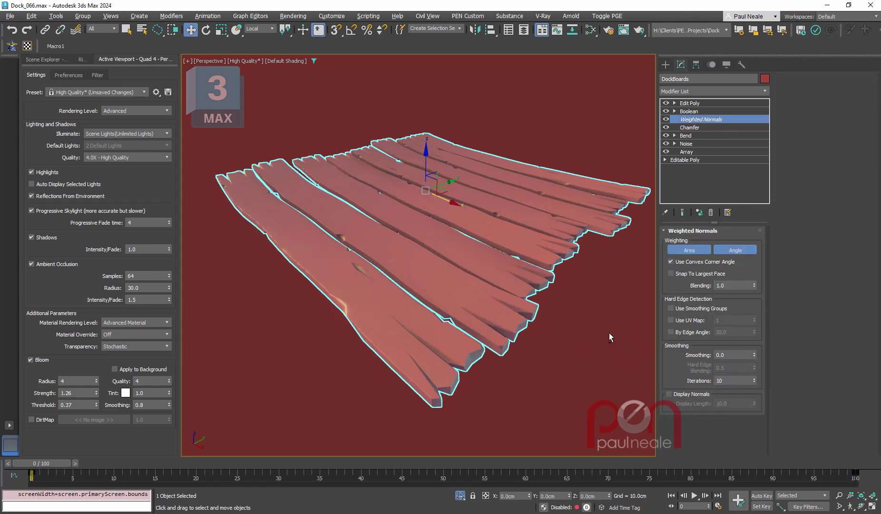
pyautogui.keyDown('alt'); pyautogui.moveTo(613, 323); pyautogui.dragTo(610, 331, button='middle'); pyautogui.keyUp('alt')
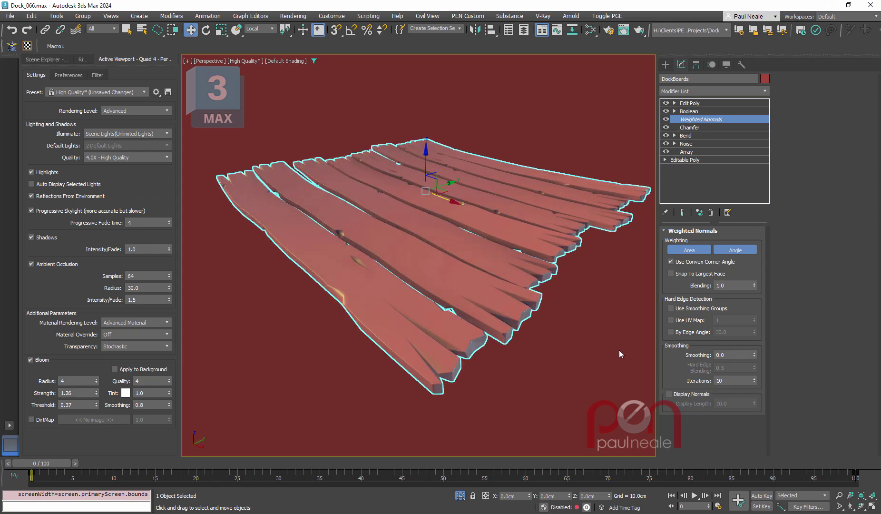
pyautogui.keyDown('alt'); pyautogui.moveTo(581, 305); pyautogui.dragTo(553, 353, button='middle'); pyautogui.keyUp('alt')
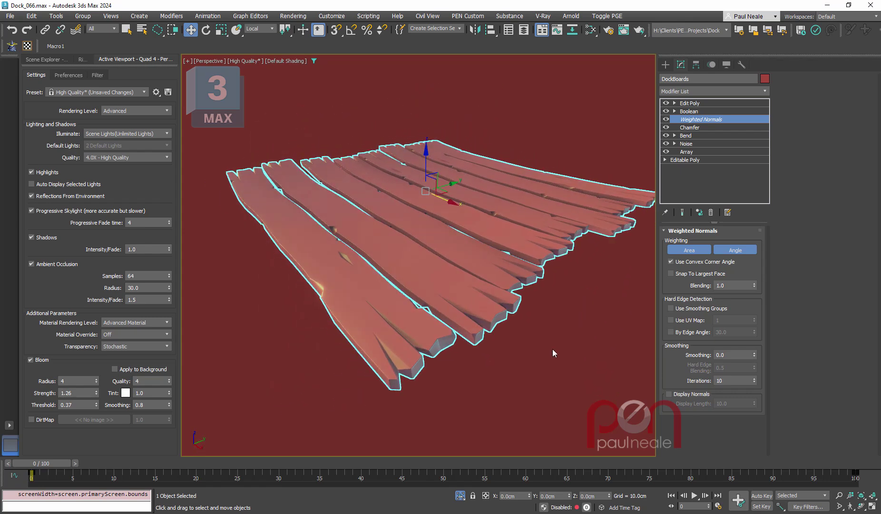
# Step up to the Boolean and top Edit Poly levels to inspect the cut holes and the final board geometry.
pyautogui.click(694, 113)
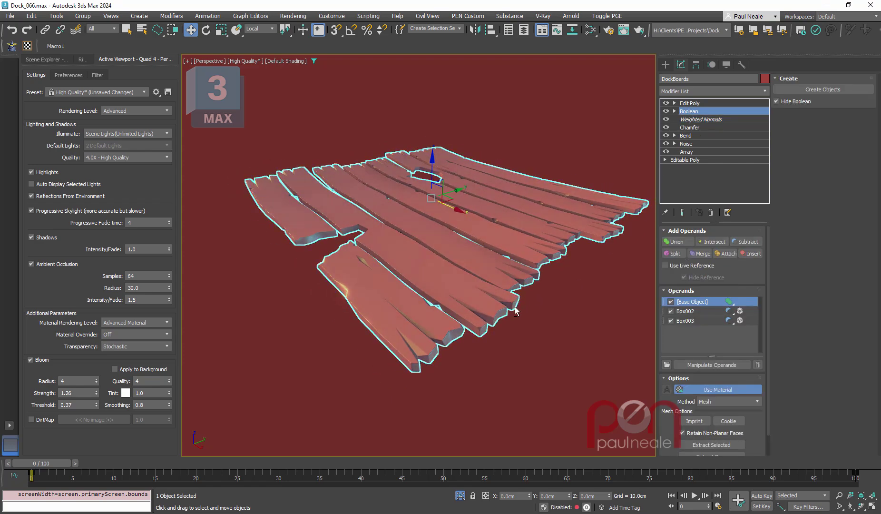
pyautogui.moveTo(515, 307)
pyautogui.keyDown('alt'); pyautogui.mouseDown(button='middle')
pyautogui.moveTo(555, 309)
pyautogui.moveTo(544, 326)
pyautogui.moveTo(500, 334)
pyautogui.moveTo(515, 334)
pyautogui.moveTo(519, 320)
pyautogui.mouseUp(button='middle'); pyautogui.keyUp('alt')
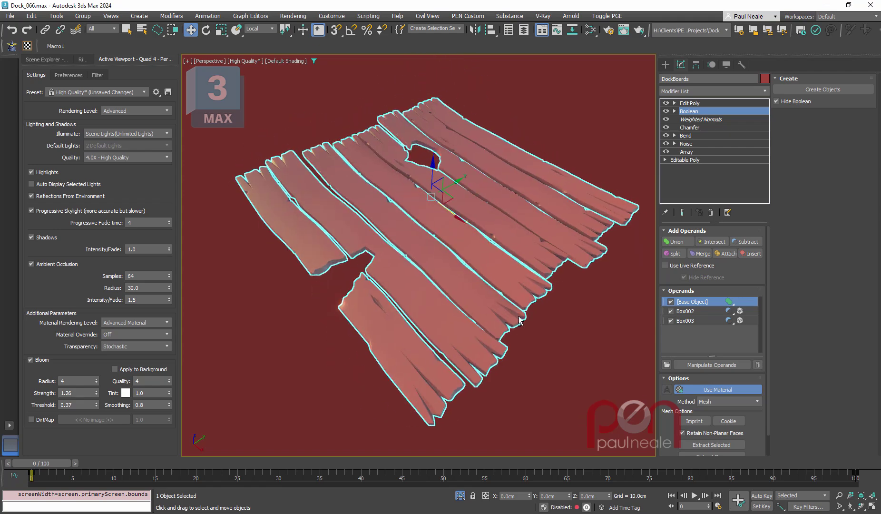
pyautogui.click(700, 103)
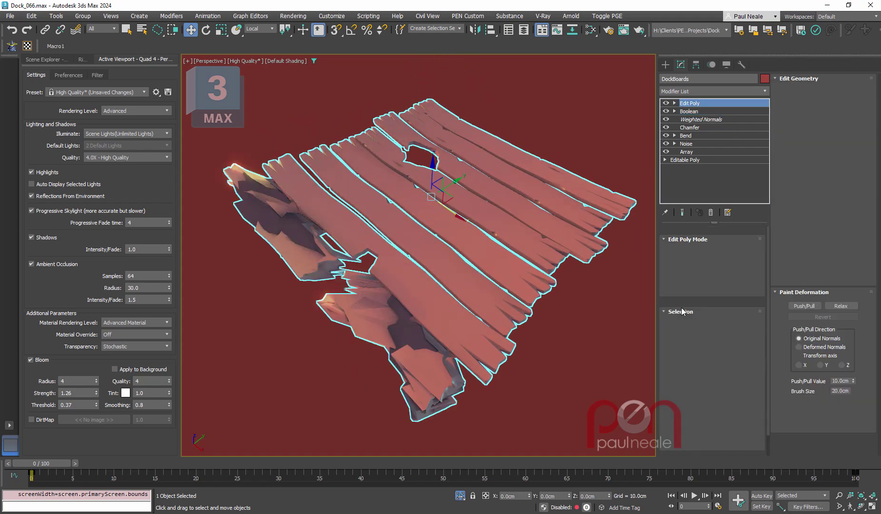
pyautogui.keyDown('alt'); pyautogui.moveTo(549, 345); pyautogui.dragTo(512, 320, button='middle'); pyautogui.keyUp('alt')
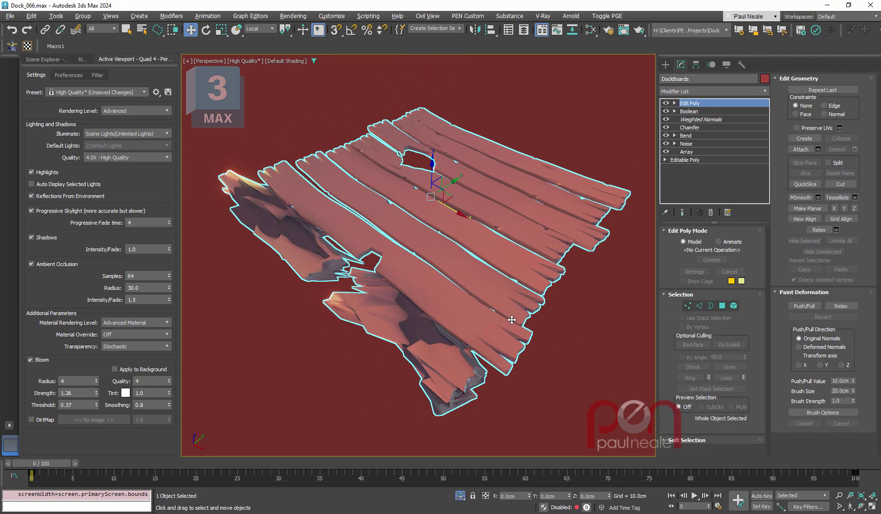
# Delete the dock boards' top Edit Poly modifier and add a fresh Edit Poly above the Boolean.
pyautogui.rightClick(707, 107)
pyautogui.click(720, 117)
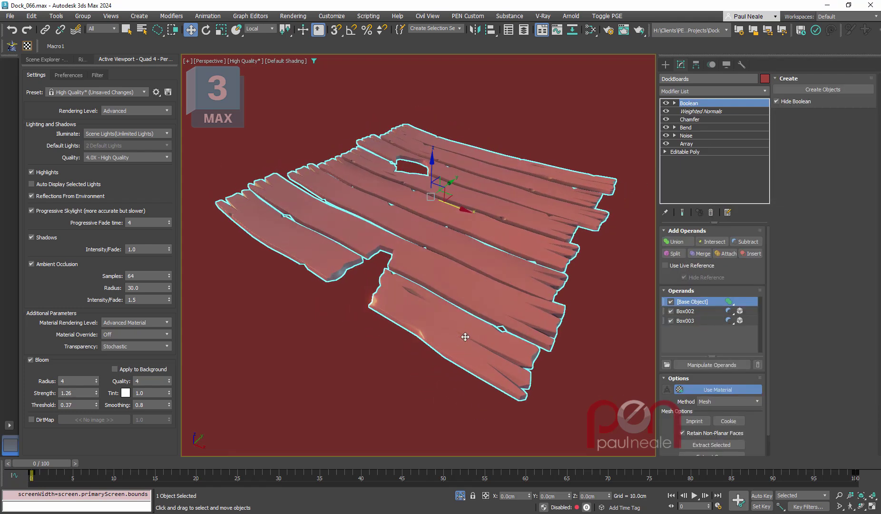
pyautogui.click(172, 16)
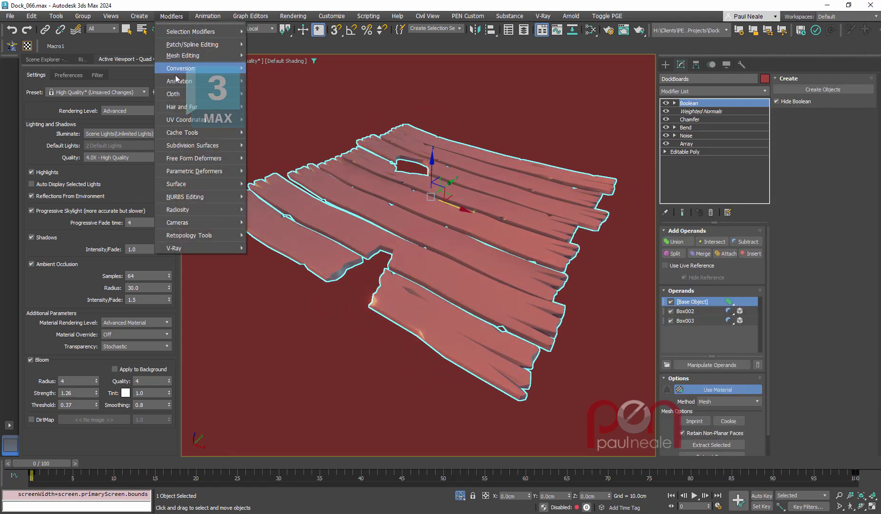
pyautogui.moveTo(200, 56)
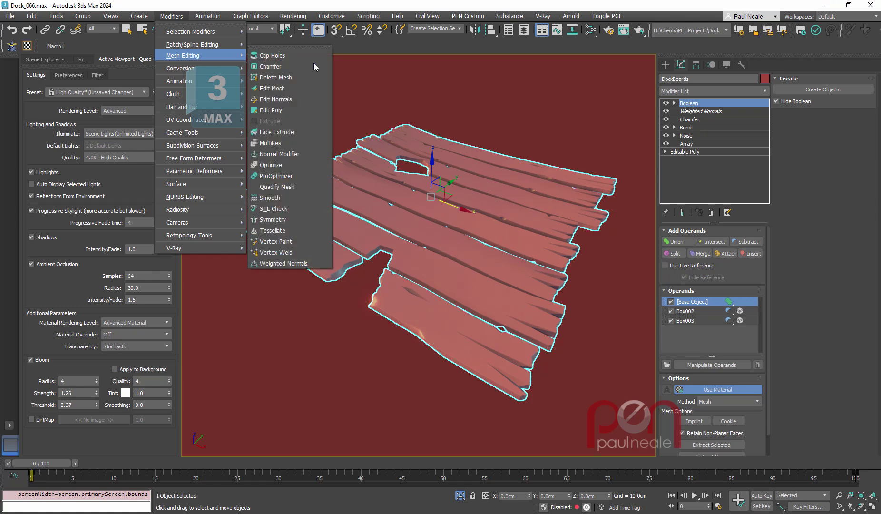
pyautogui.click(310, 111)
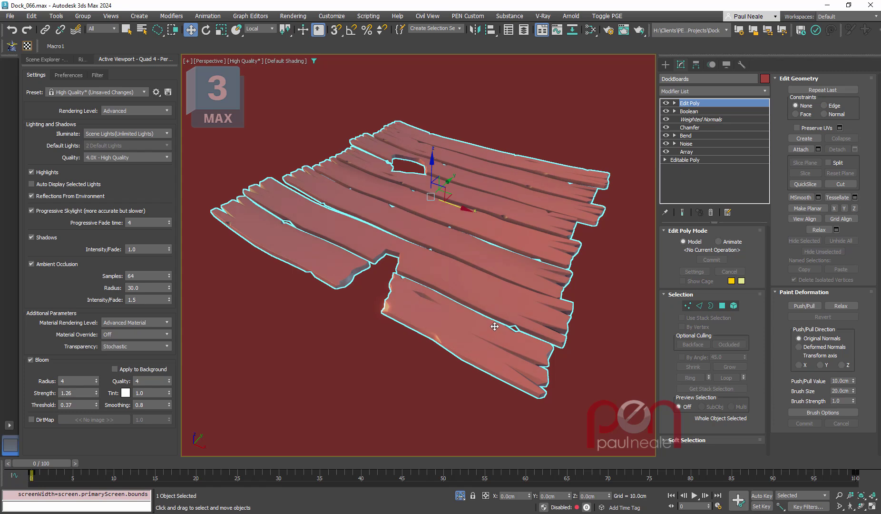
# In the new Edit Poly, rotate the two pieces of the broken front board as separate elements so they tilt loosely.
pyautogui.press('5')
pyautogui.click(508, 333)
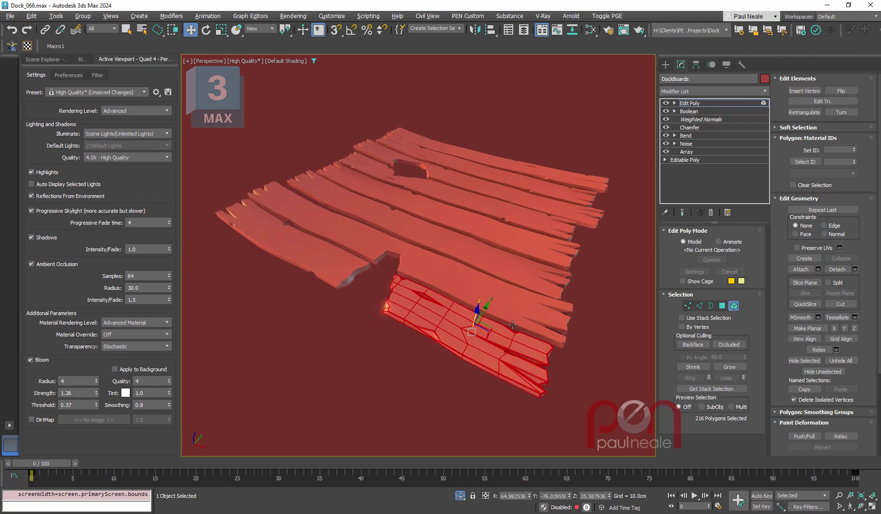
pyautogui.press('e')
pyautogui.moveTo(503, 348); pyautogui.dragTo(478, 370)
pyautogui.click(303, 236)
pyautogui.moveTo(287, 222); pyautogui.dragTo(295, 237)
pyautogui.keyDown('alt'); pyautogui.moveTo(399, 304); pyautogui.dragTo(402, 264, button='middle'); pyautogui.keyUp('alt')
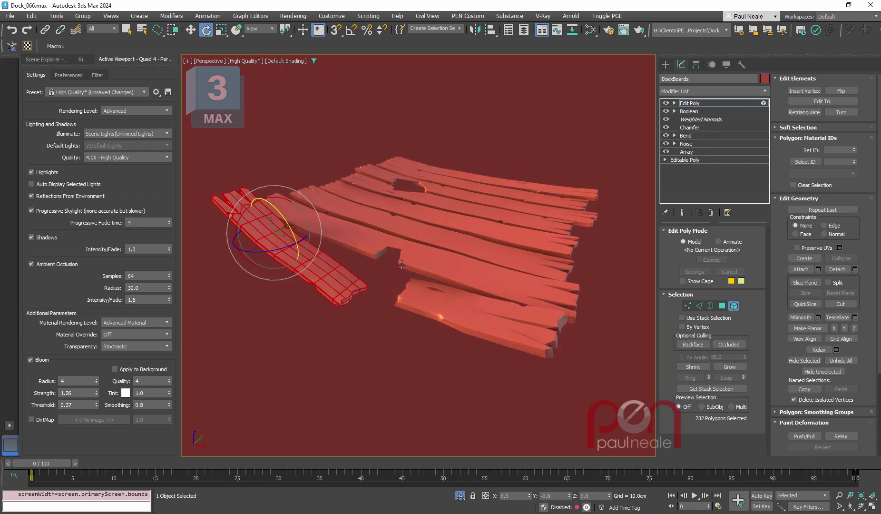
pyautogui.moveTo(570, 340)
pyautogui.keyDown('alt'); pyautogui.mouseDown(button='middle')
pyautogui.moveTo(551, 363)
pyautogui.moveTo(604, 288)
pyautogui.moveTo(572, 331)
pyautogui.mouseUp(button='middle'); pyautogui.keyUp('alt')
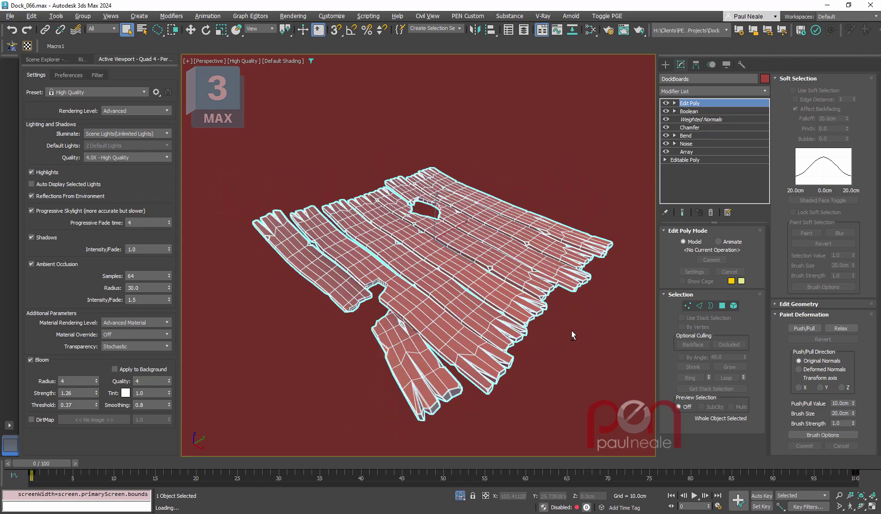
# Inspect the Boolean's Box002 cutting operand and compare the boards at the Edit Poly and Boolean levels.
pyautogui.click(699, 112)
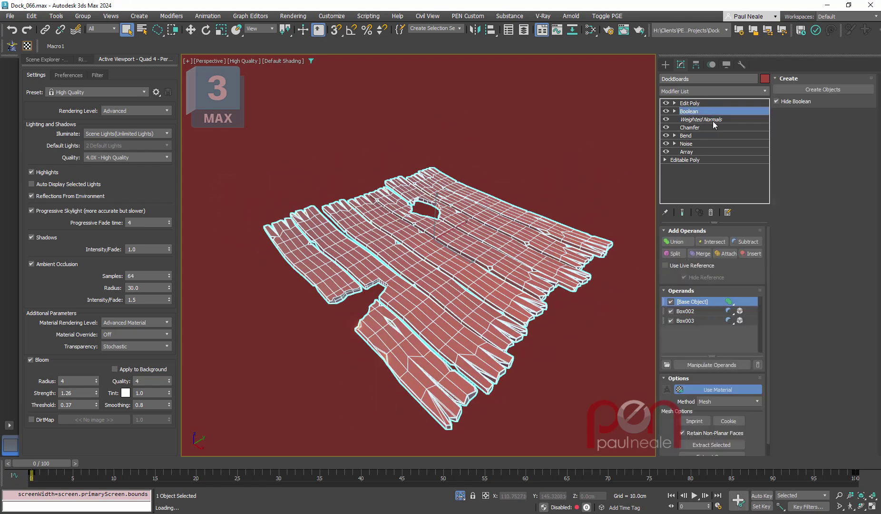
pyautogui.click(692, 311)
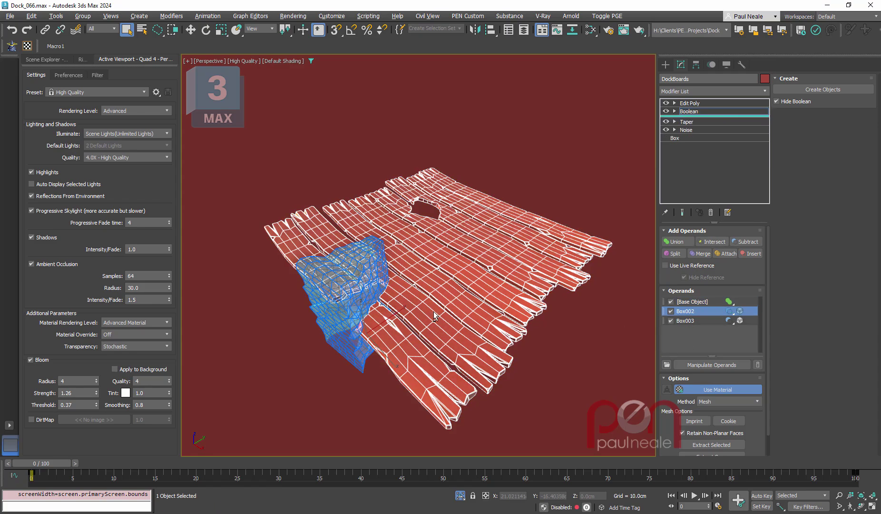
pyautogui.moveTo(434, 312)
pyautogui.keyDown('alt'); pyautogui.mouseDown(button='middle')
pyautogui.moveTo(468, 328)
pyautogui.moveTo(432, 296)
pyautogui.mouseUp(button='middle'); pyautogui.keyUp('alt')
pyautogui.keyDown('alt'); pyautogui.moveTo(460, 250); pyautogui.dragTo(423, 299, button='middle'); pyautogui.keyUp('alt')
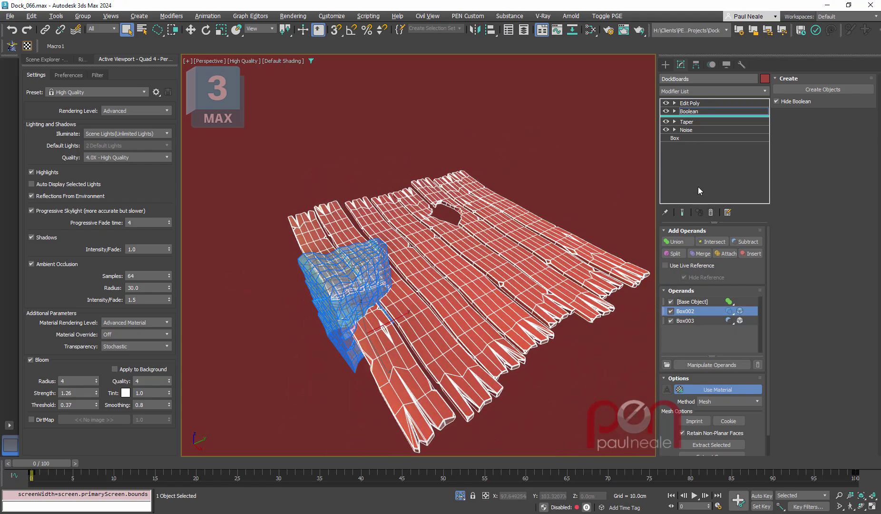
pyautogui.click(697, 103)
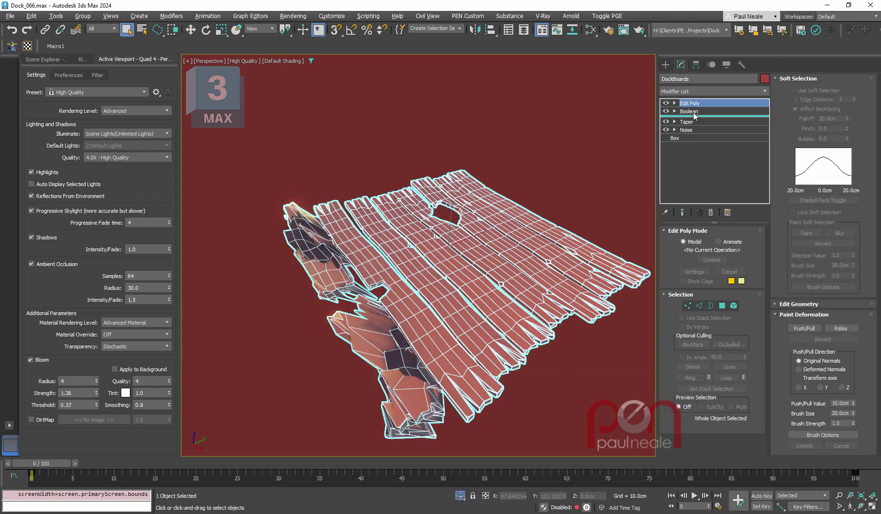
pyautogui.click(699, 111)
pyautogui.keyDown('alt'); pyautogui.moveTo(475, 270); pyautogui.dragTo(491, 263, button='middle'); pyautogui.keyUp('alt')
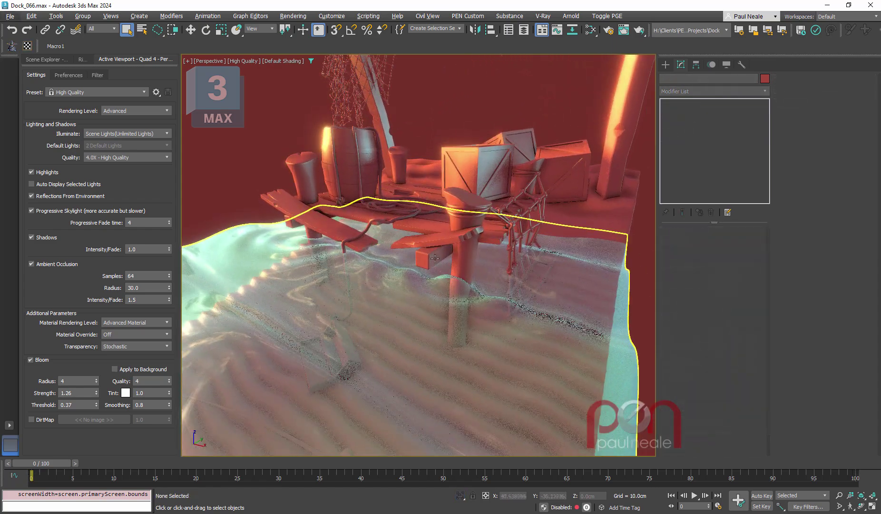
# Select the support beam under the dock and examine it with its Box, Noise and Chamfer stack.
pyautogui.click(435, 257)
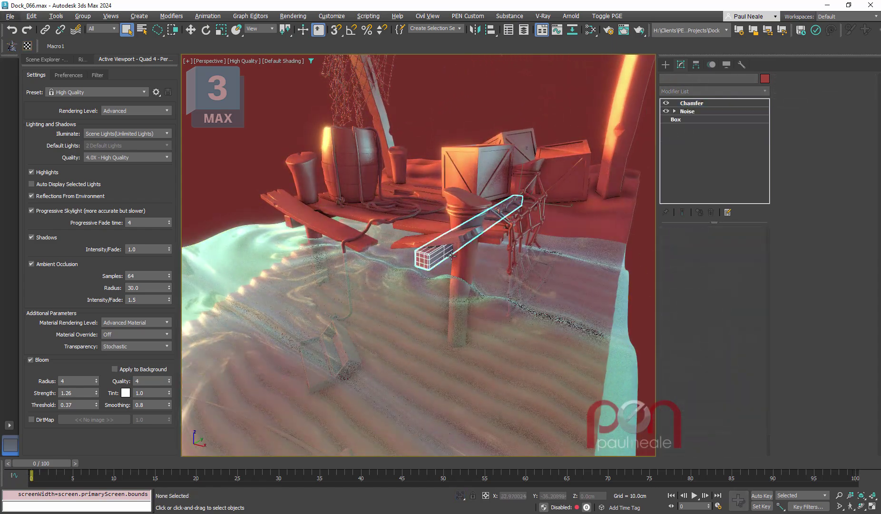
pyautogui.moveTo(435, 258)
pyautogui.keyDown('alt'); pyautogui.mouseDown(button='middle')
pyautogui.moveTo(461, 255)
pyautogui.moveTo(488, 219)
pyautogui.moveTo(420, 257)
pyautogui.mouseUp(button='middle'); pyautogui.keyUp('alt')
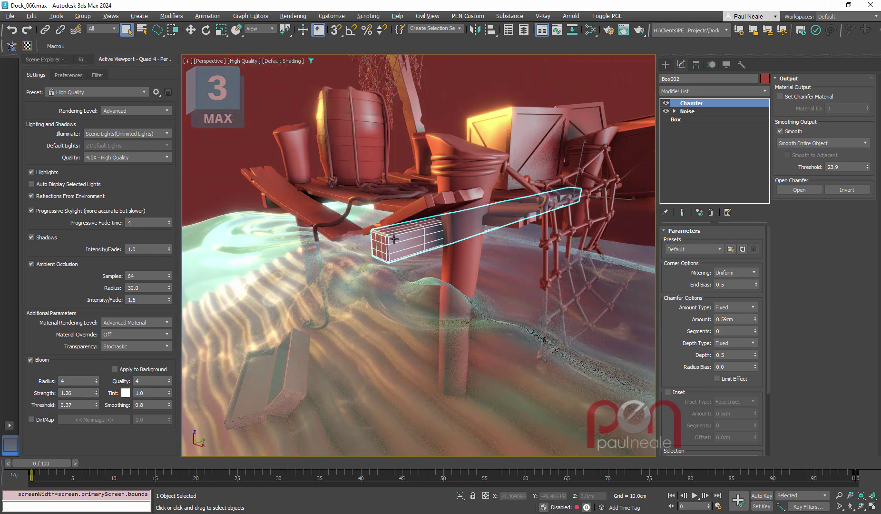
pyautogui.keyDown('alt'); pyautogui.moveTo(481, 255); pyautogui.dragTo(486, 270, button='middle'); pyautogui.keyUp('alt')
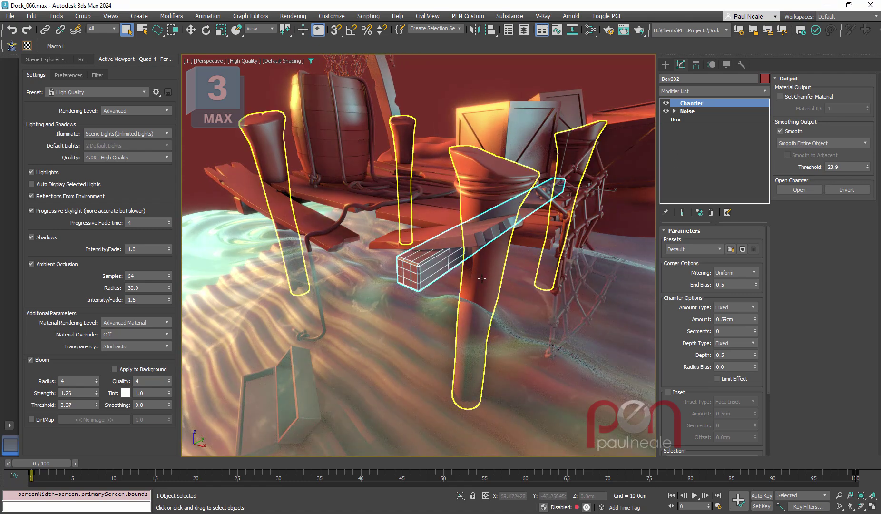
pyautogui.keyDown('alt'); pyautogui.moveTo(476, 266); pyautogui.dragTo(516, 247, button='middle'); pyautogui.keyUp('alt')
# Select the dock posts, show them at the base Cylinder level and isolate them.
pyautogui.click(556, 266)
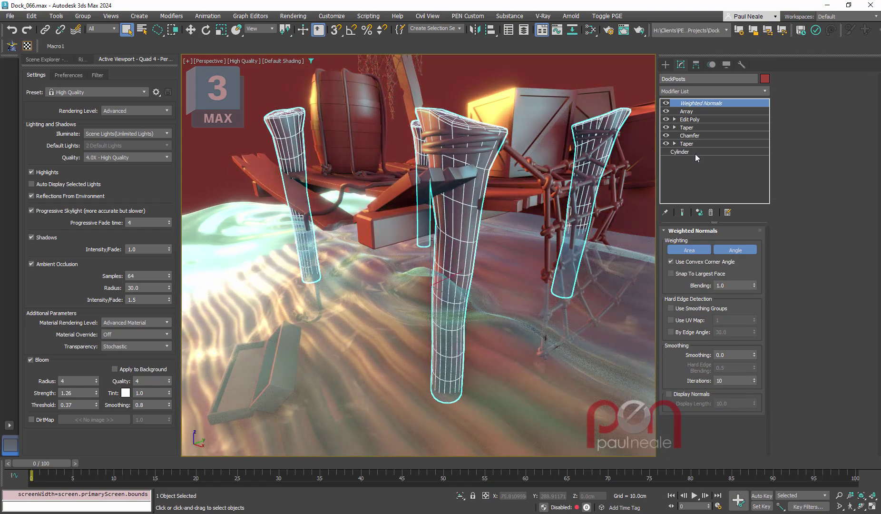
pyautogui.click(694, 151)
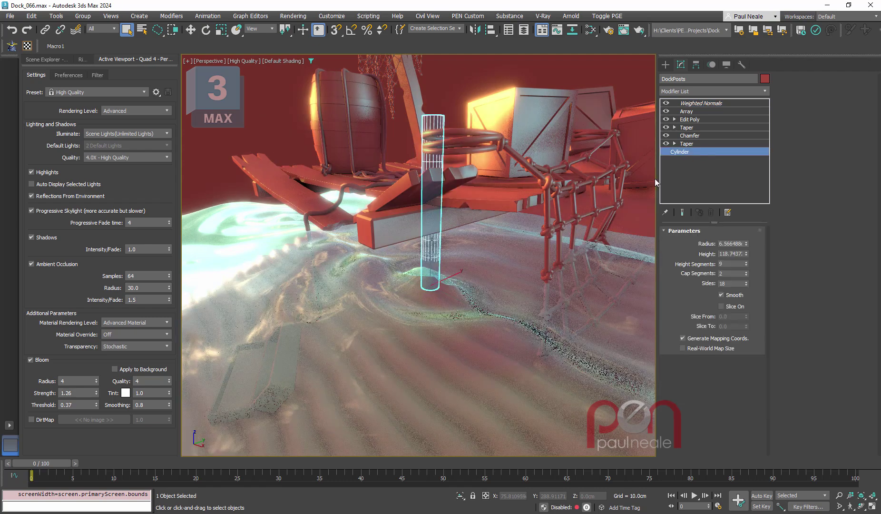
pyautogui.keyDown('alt'); pyautogui.moveTo(655, 179); pyautogui.dragTo(472, 170, button='middle'); pyautogui.keyUp('alt')
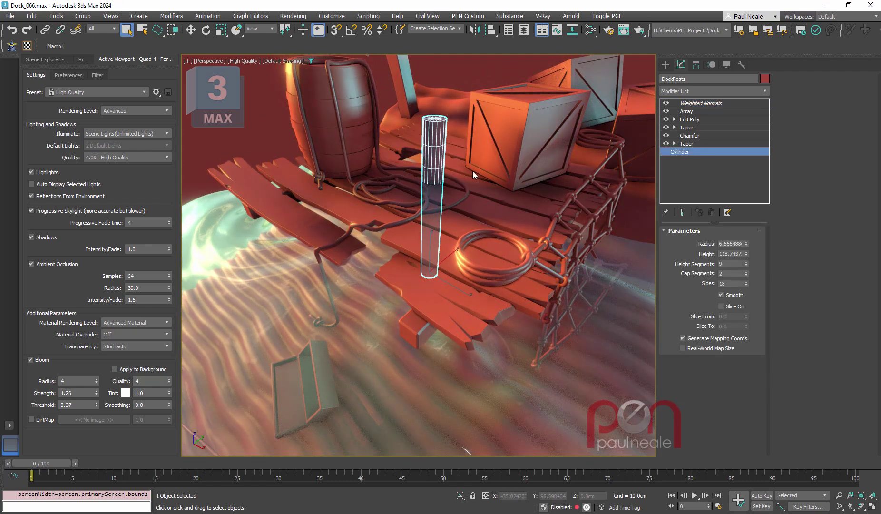
pyautogui.hotkey('alt', 'q')
# Step the post up through its Chamfer, upper Taper and Edit Poly levels and examine the shaped, notched top.
pyautogui.click(700, 136)
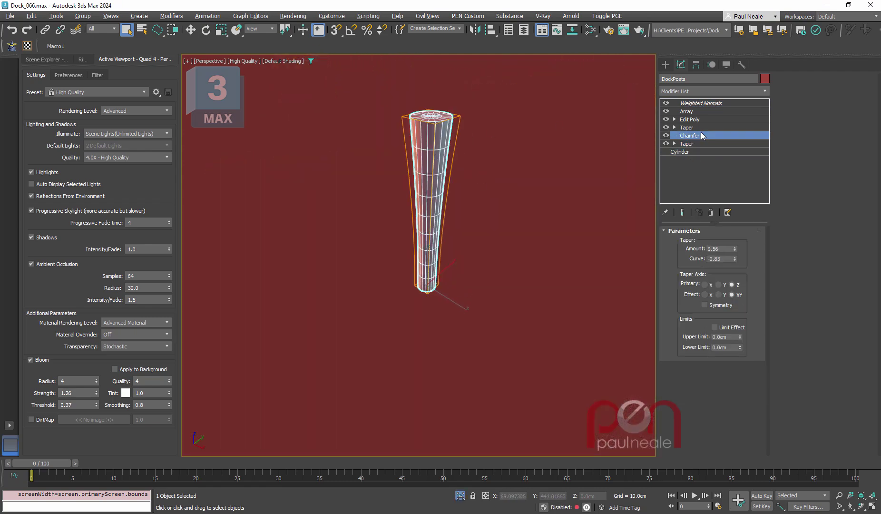
pyautogui.click(686, 128)
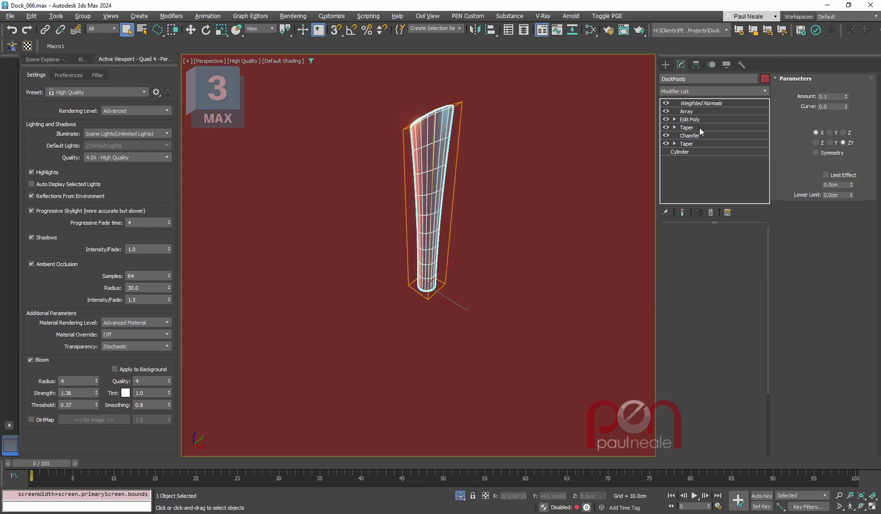
pyautogui.keyDown('alt'); pyautogui.moveTo(481, 147); pyautogui.dragTo(534, 167, button='middle'); pyautogui.keyUp('alt')
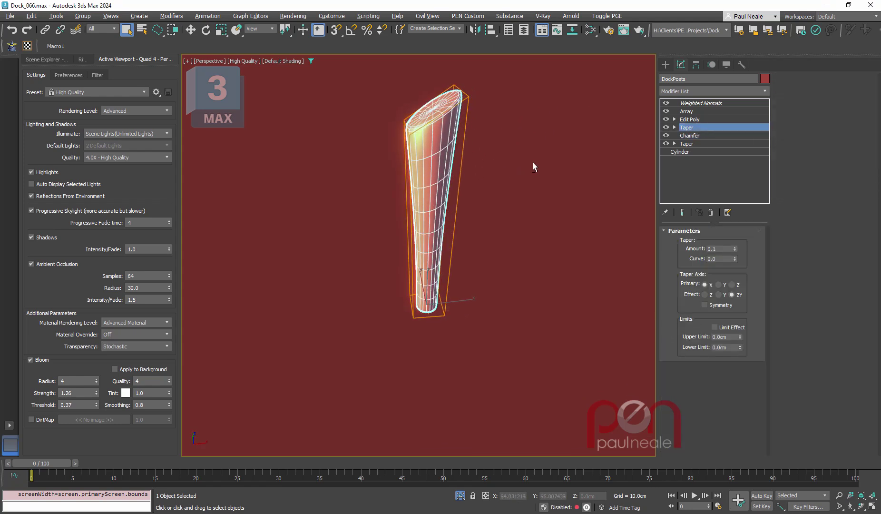
pyautogui.click(699, 119)
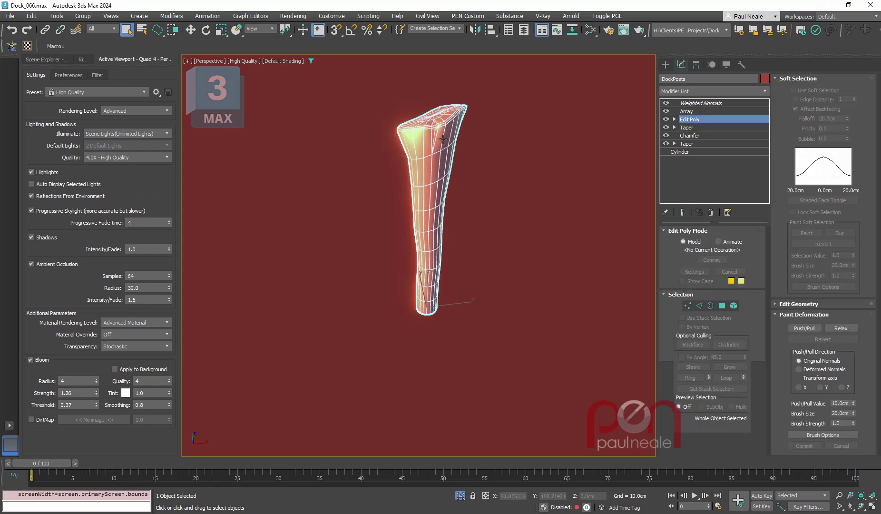
pyautogui.scroll(6, 445, 131)
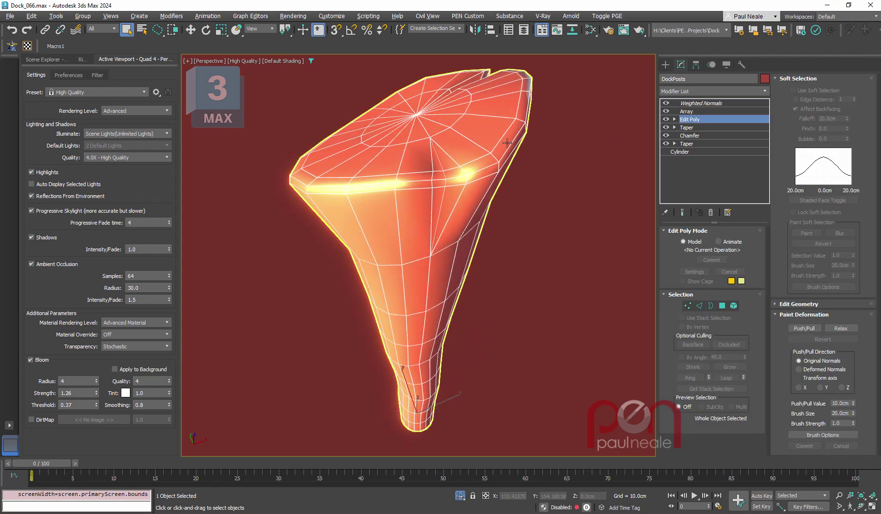
pyautogui.keyDown('alt'); pyautogui.moveTo(424, 143); pyautogui.dragTo(381, 233, button='middle'); pyautogui.keyUp('alt')
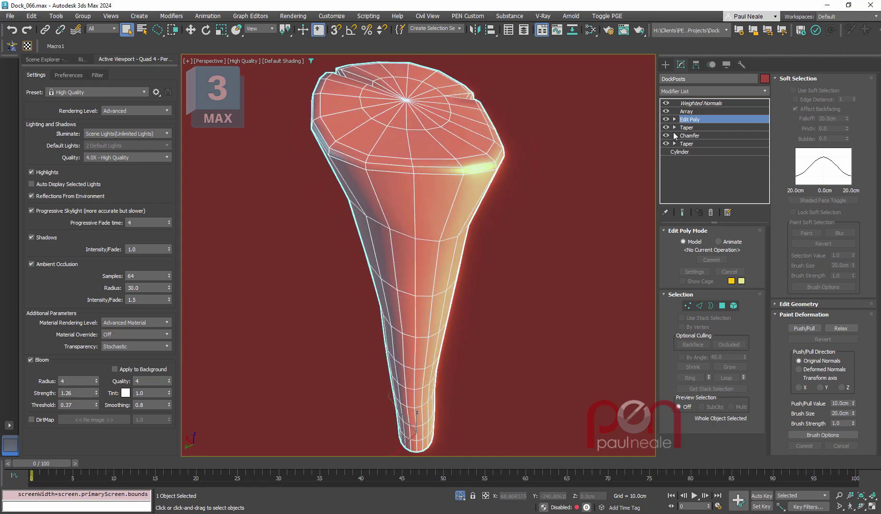
# Review the posts at the Array and Weighted Normals levels, and bring the rest of the scene back from isolation.
pyautogui.scroll(-3, 448, 250)
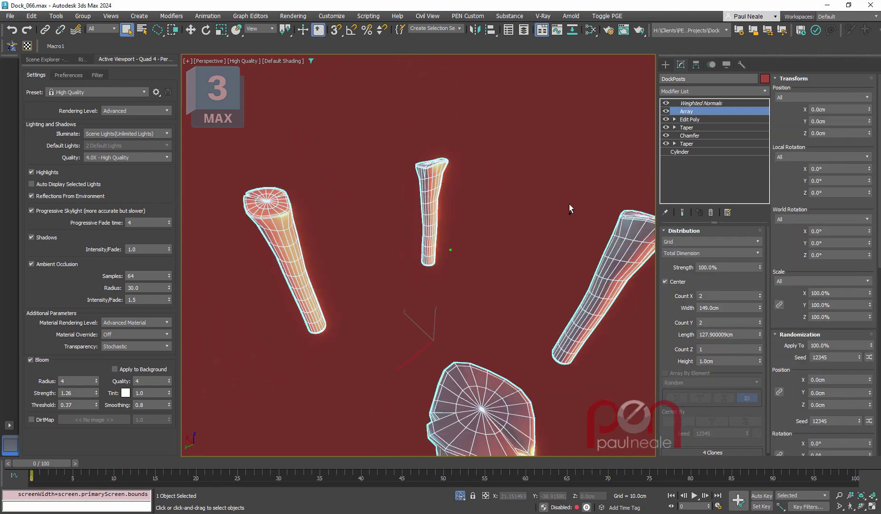
pyautogui.scroll(1, 569, 204)
pyautogui.click(706, 105)
pyautogui.keyDown('alt'); pyautogui.moveTo(477, 239); pyautogui.dragTo(472, 318, button='middle'); pyautogui.keyUp('alt')
pyautogui.scroll(3, 535, 219)
pyautogui.scroll(-3, 495, 205)
pyautogui.hotkey('alt', 'q')
# Show the water at its base Box level and turn off the viewport's Bloom effect.
pyautogui.click(444, 332)
pyautogui.click(691, 192)
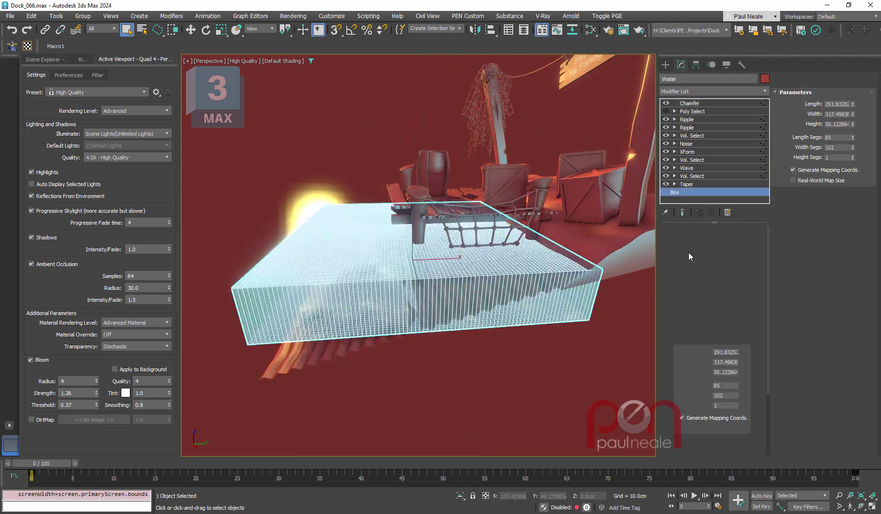
pyautogui.keyDown('alt'); pyautogui.moveTo(523, 337); pyautogui.dragTo(450, 332, button='middle'); pyautogui.keyUp('alt')
pyautogui.click(31, 360)
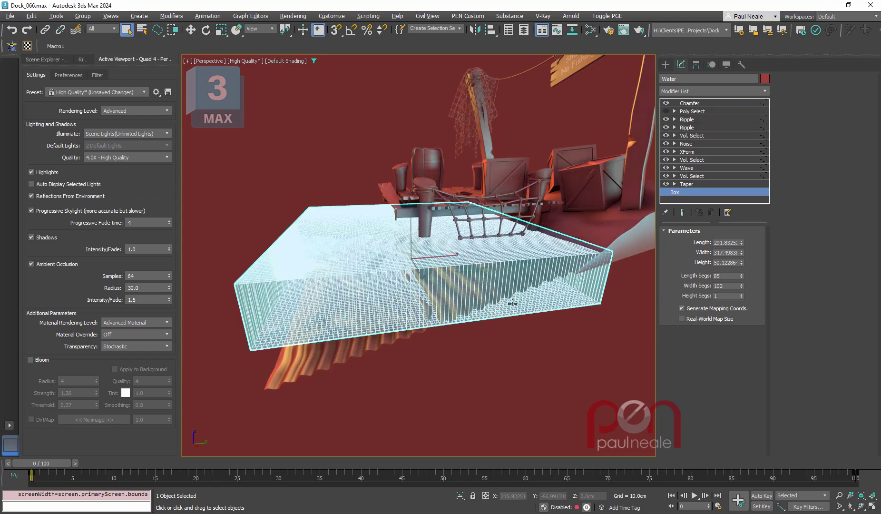
pyautogui.keyDown('alt'); pyautogui.moveTo(512, 304); pyautogui.dragTo(395, 298, button='middle'); pyautogui.keyUp('alt')
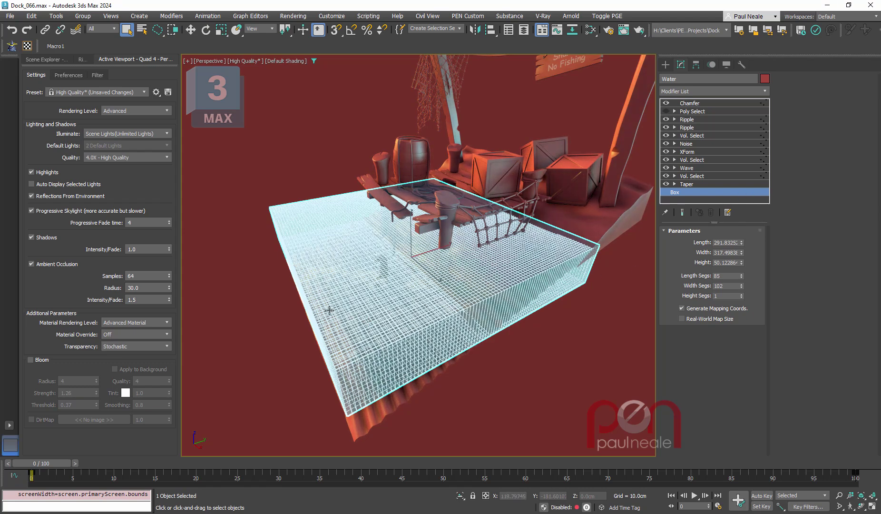
# At the water's Taper level, try moving the taper's gizmo and center, and undo each move.
pyautogui.click(700, 184)
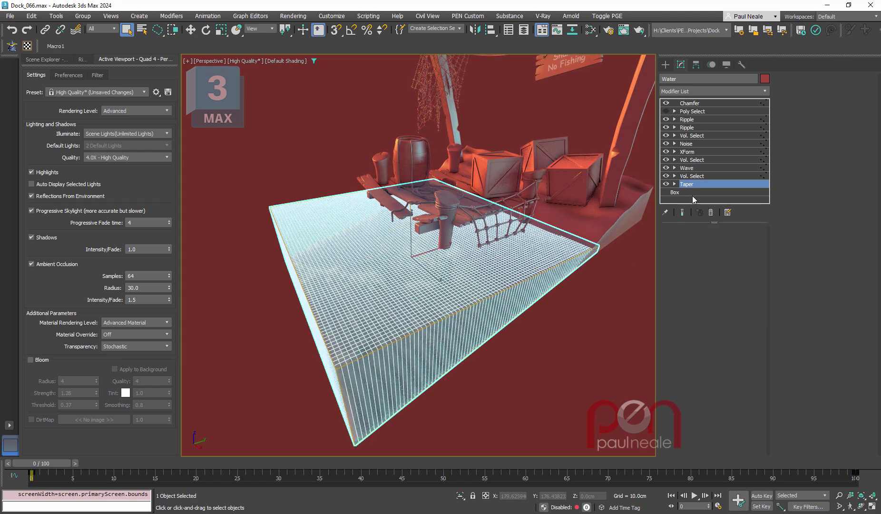
pyautogui.keyDown('alt'); pyautogui.moveTo(405, 305); pyautogui.dragTo(407, 282, button='middle'); pyautogui.keyUp('alt')
pyautogui.press('1')
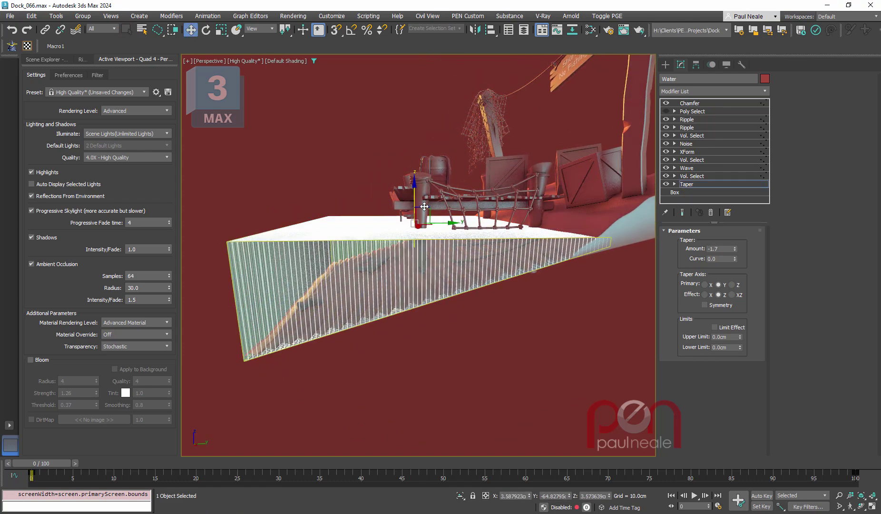
pyautogui.moveTo(415, 192); pyautogui.dragTo(415, 157)
pyautogui.hotkey('ctrl', 'z')
pyautogui.press('2')
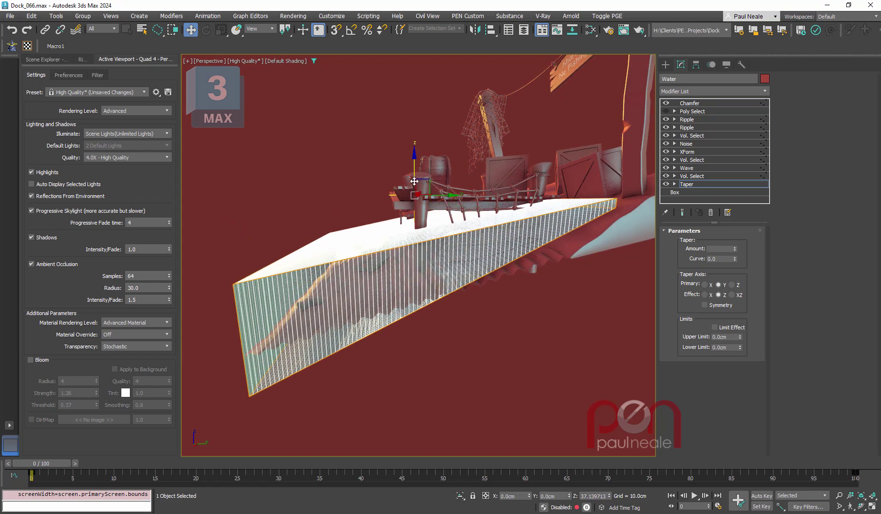
pyautogui.hotkey('ctrl', 'z')
pyautogui.moveTo(422, 217); pyautogui.dragTo(444, 216)
pyautogui.hotkey('ctrl', 'z')
pyautogui.keyDown('alt'); pyautogui.moveTo(520, 273); pyautogui.dragTo(559, 246, button='middle'); pyautogui.keyUp('alt')
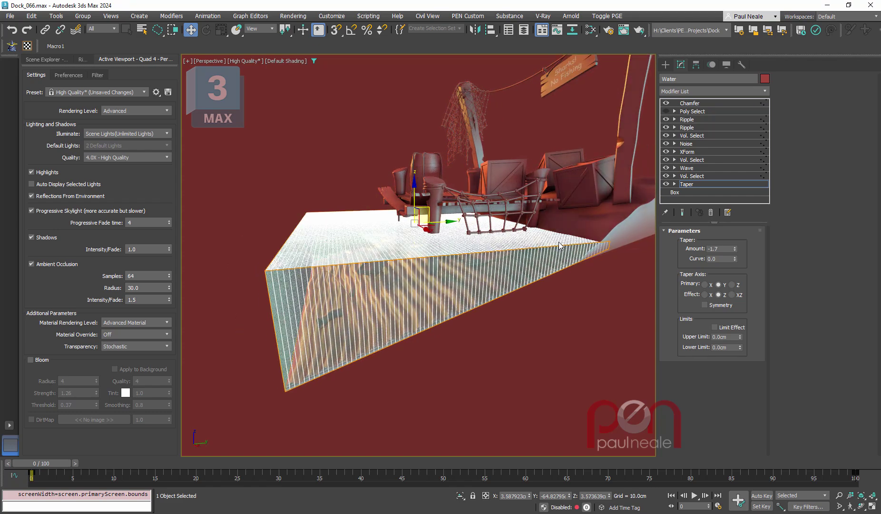
# Review the first Vol. Select's vertex selection on the water surface and step up to the Wave level.
pyautogui.click(691, 176)
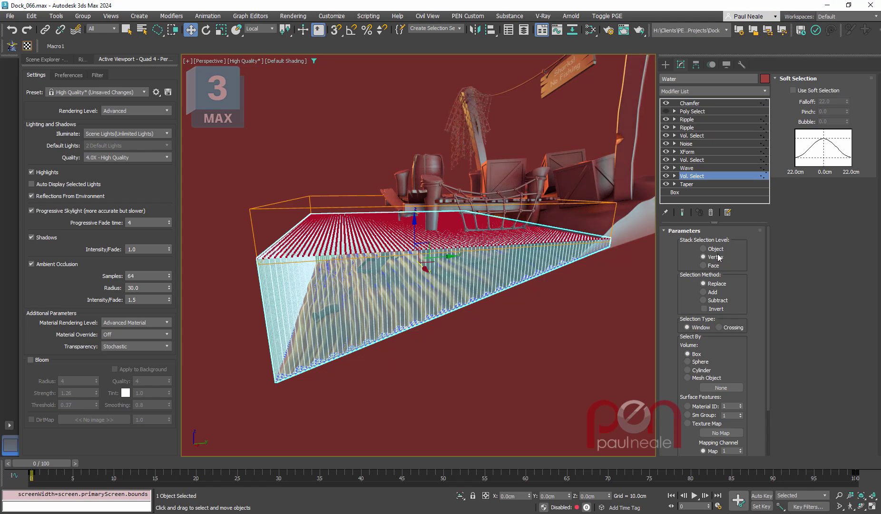
pyautogui.keyDown('alt'); pyautogui.moveTo(600, 332); pyautogui.dragTo(342, 258, button='middle'); pyautogui.keyUp('alt')
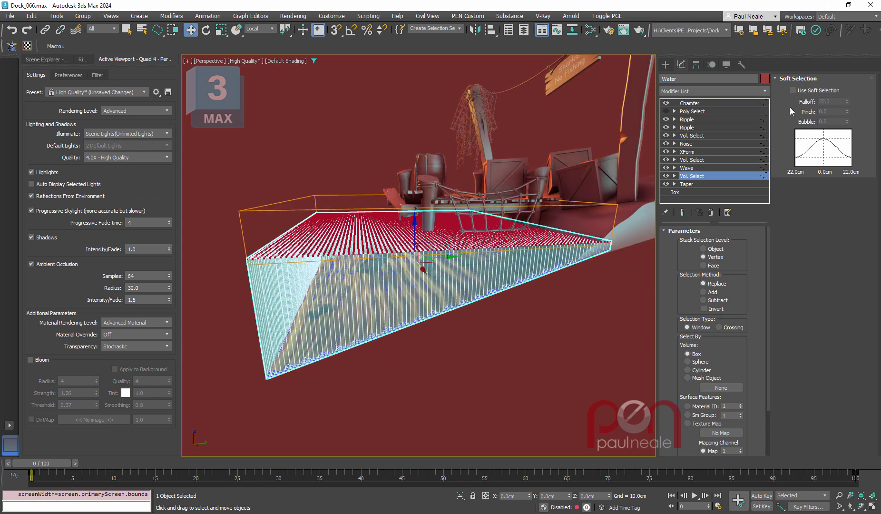
pyautogui.click(687, 168)
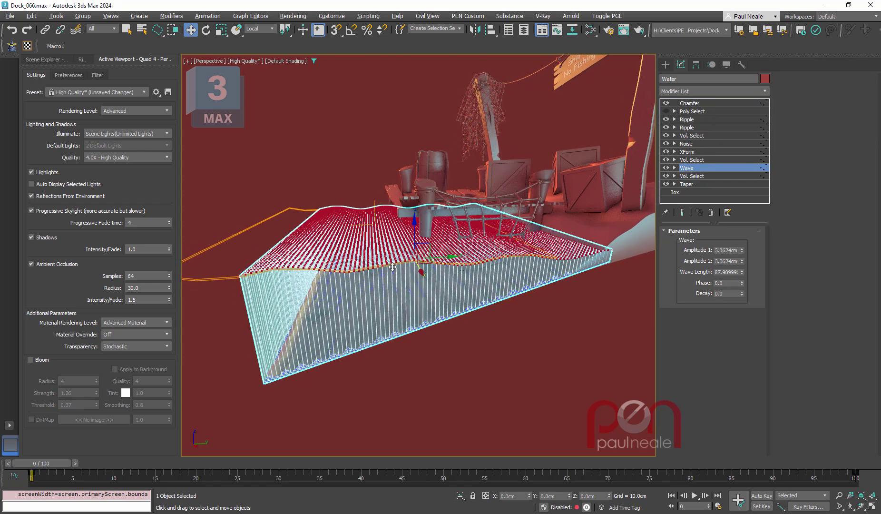
# At the water's Wave level, try raising Amplitude 1 and Amplitude 2 to about 4.1 cm, and undo the changes.
pyautogui.keyDown('alt'); pyautogui.moveTo(579, 254); pyautogui.dragTo(565, 253, button='middle'); pyautogui.keyUp('alt')
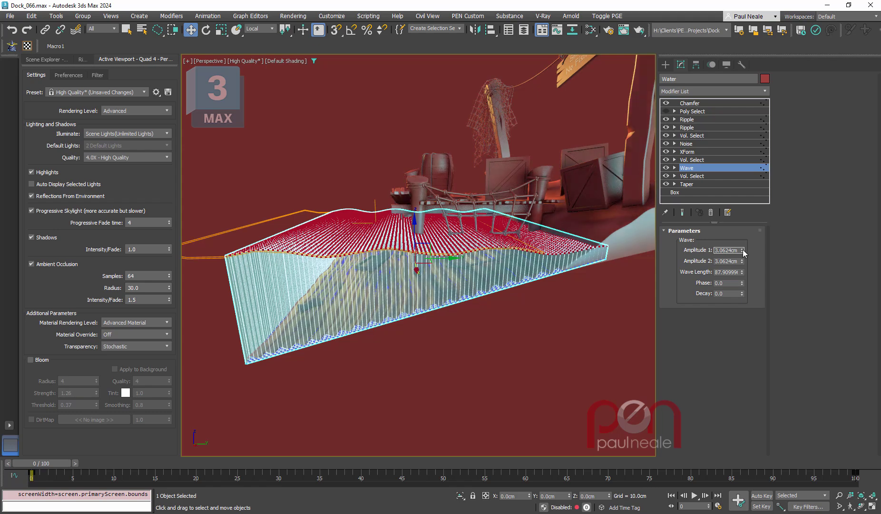
pyautogui.moveTo(742, 249); pyautogui.dragTo(745, 238)
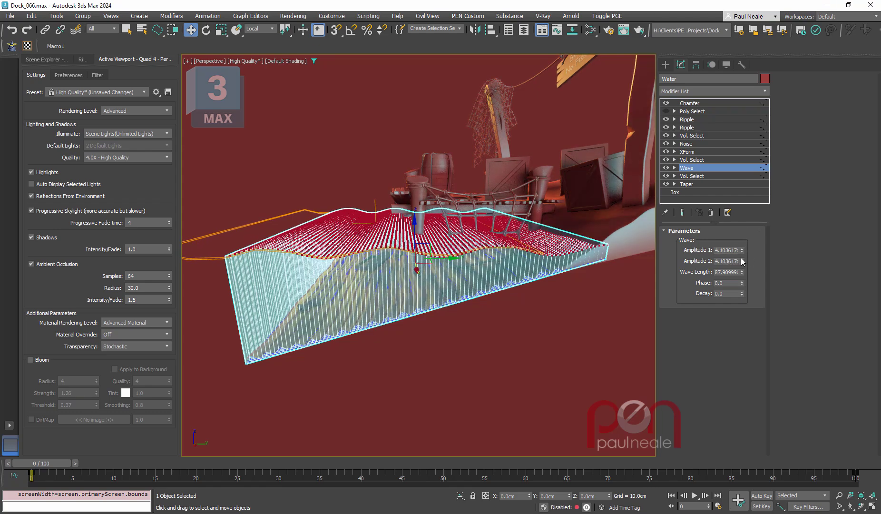
pyautogui.hotkey('ctrl', 'z')
pyautogui.hotkey('ctrl', 'z')
pyautogui.hotkey('ctrl', 'z')
# Look at the controller options available for the Wave's Amplitude 1 and Amplitude 2 values.
pyautogui.rightClick(738, 250)
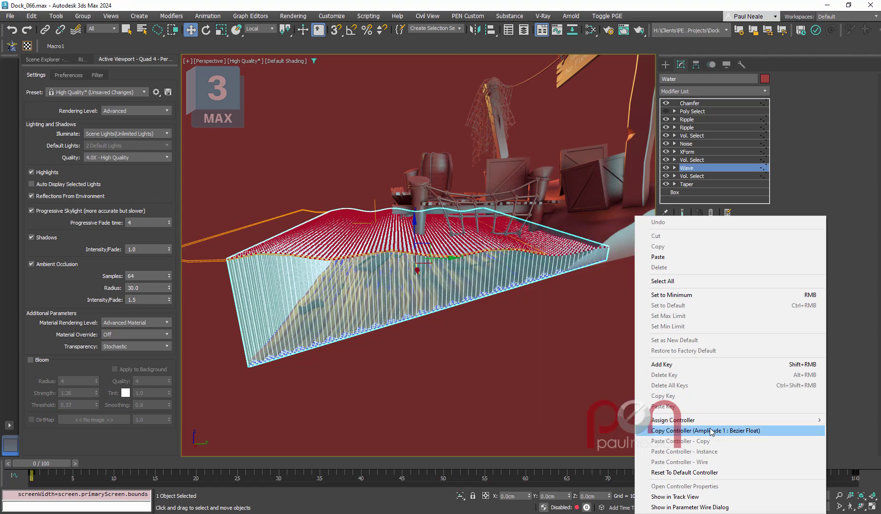
pyautogui.click(870, 265)
pyautogui.rightClick(730, 262)
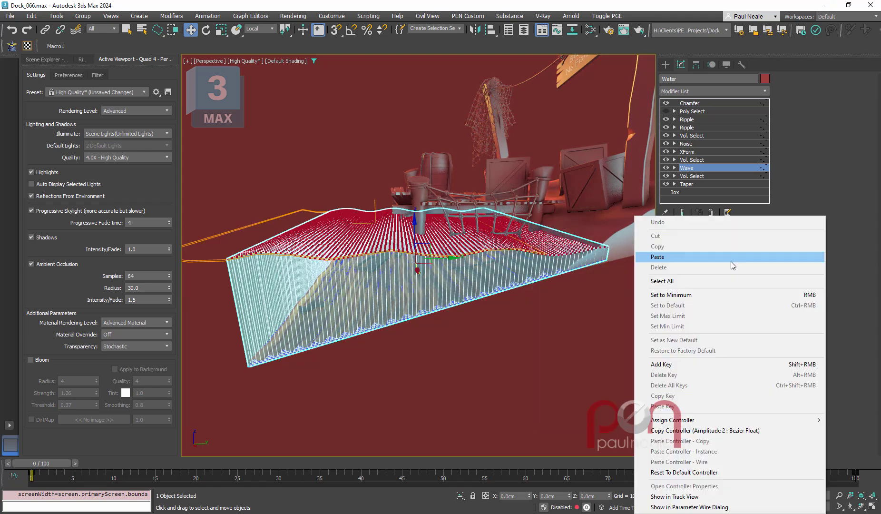
pyautogui.click(834, 328)
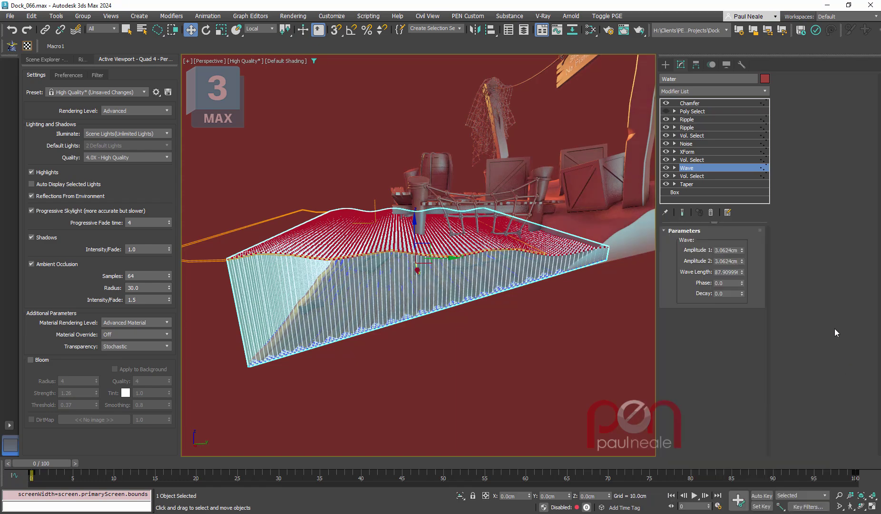
pyautogui.keyDown('alt'); pyautogui.moveTo(590, 251); pyautogui.dragTo(600, 257, button='middle'); pyautogui.keyUp('alt')
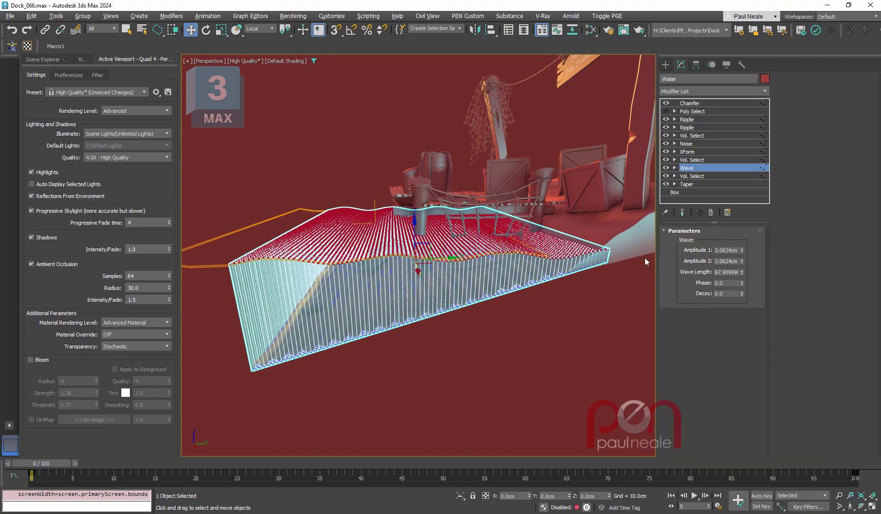
# Review the water's second Vol. Select with its soft selection, and the XForm gizmo above it in the stack.
pyautogui.click(696, 161)
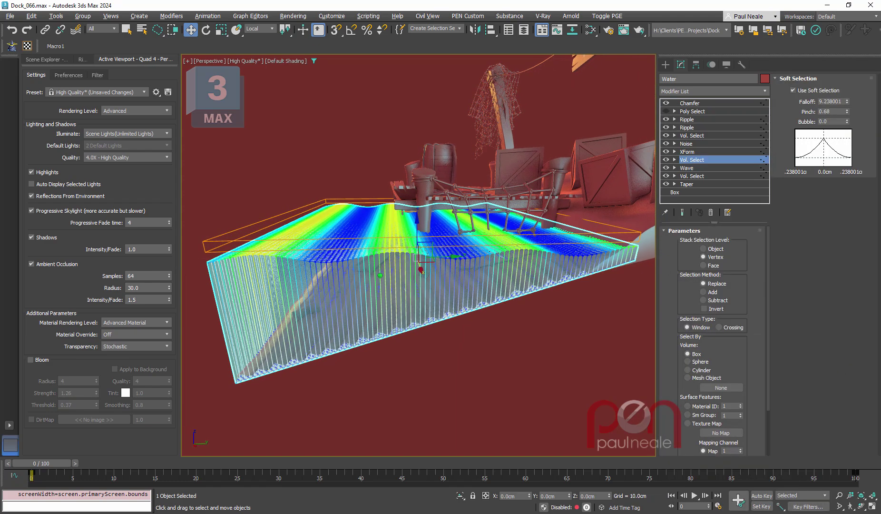
pyautogui.keyDown('alt'); pyautogui.moveTo(404, 261); pyautogui.dragTo(398, 296, button='middle'); pyautogui.keyUp('alt')
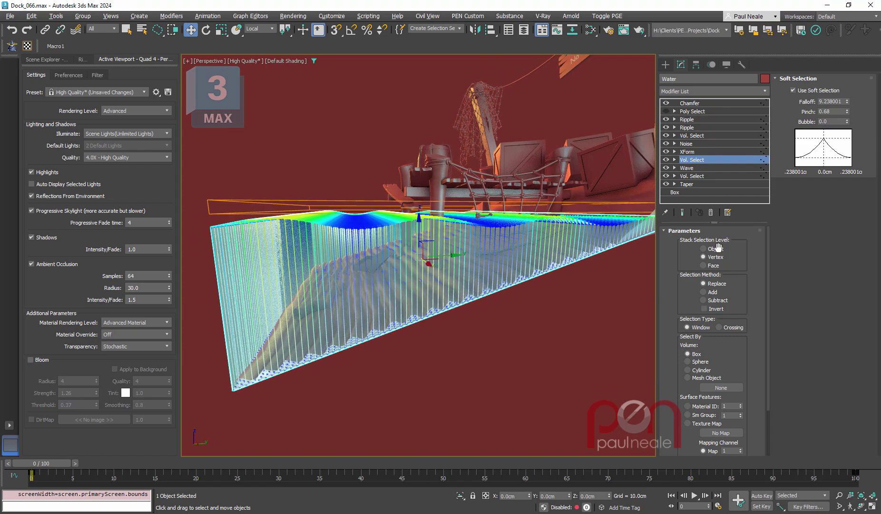
pyautogui.keyDown('alt'); pyautogui.moveTo(509, 267); pyautogui.dragTo(310, 245, button='middle'); pyautogui.keyUp('alt')
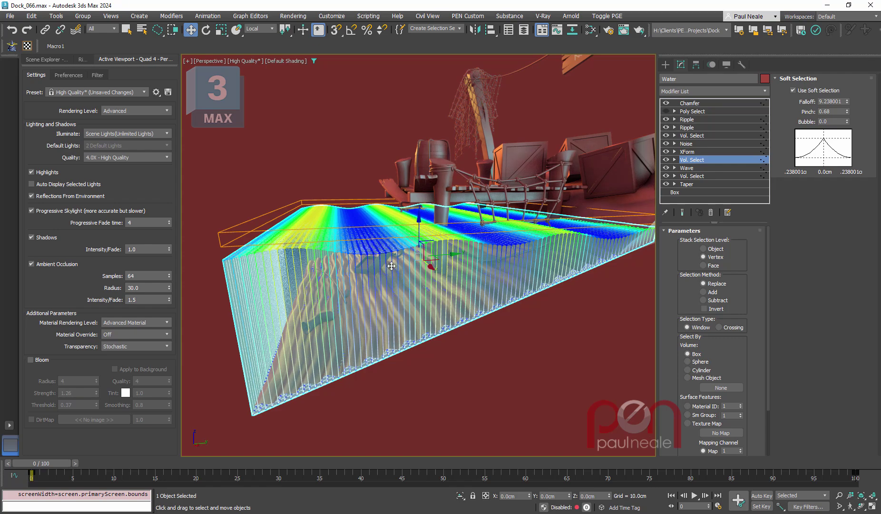
pyautogui.keyDown('alt'); pyautogui.moveTo(451, 270); pyautogui.dragTo(443, 266, button='middle'); pyautogui.keyUp('alt')
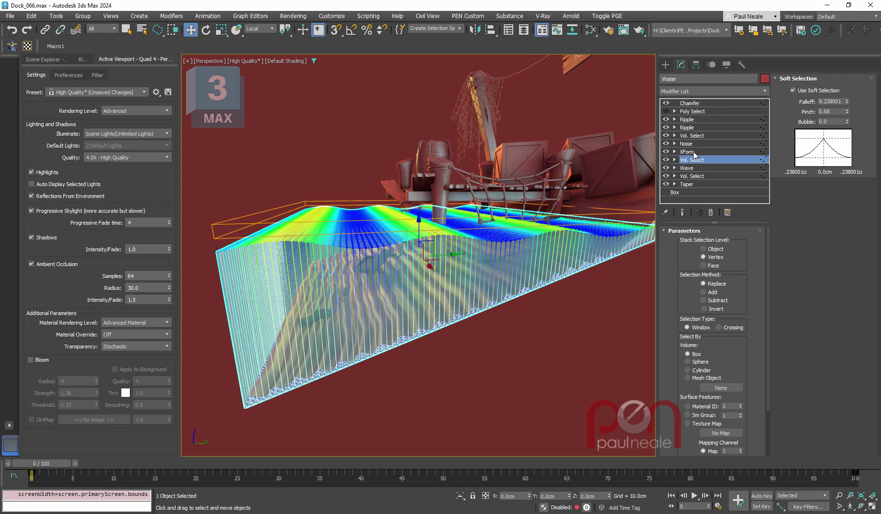
pyautogui.moveTo(346, 272)
pyautogui.keyDown('alt'); pyautogui.mouseDown(button='middle')
pyautogui.moveTo(333, 272)
pyautogui.moveTo(284, 239)
pyautogui.mouseUp(button='middle'); pyautogui.keyUp('alt')
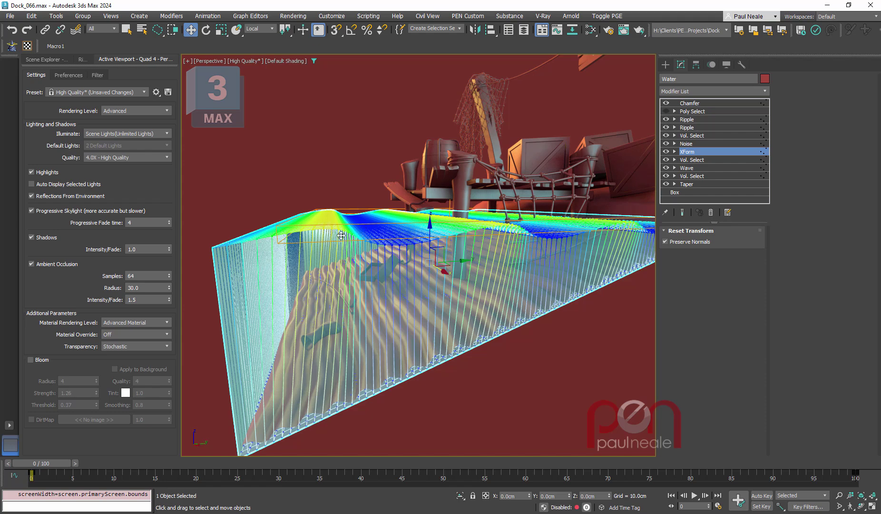
pyautogui.moveTo(346, 239); pyautogui.dragTo(313, 251)
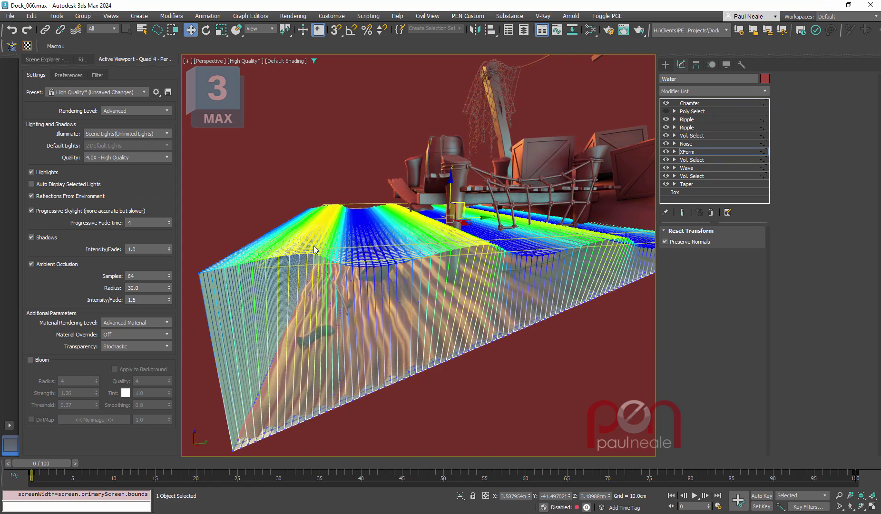
# Review the Noise deformation on the water and the selection of the third Vol. Select above it.
pyautogui.click(697, 144)
pyautogui.keyDown('alt'); pyautogui.moveTo(519, 261); pyautogui.dragTo(382, 297, button='middle'); pyautogui.keyUp('alt')
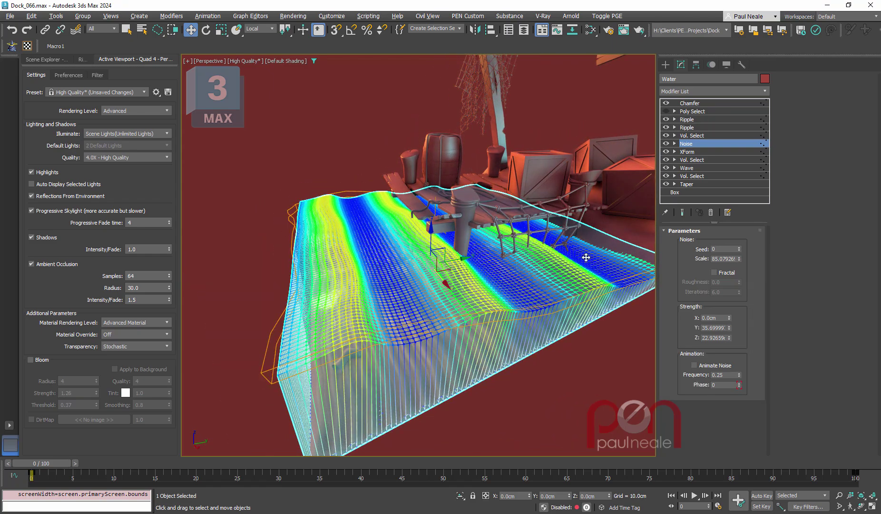
pyautogui.click(692, 135)
pyautogui.keyDown('alt'); pyautogui.moveTo(493, 291); pyautogui.dragTo(452, 292, button='middle'); pyautogui.keyUp('alt')
# At the water's lower Ripple level, try raising both amplitudes to about 6.49 and undo the changes.
pyautogui.click(687, 127)
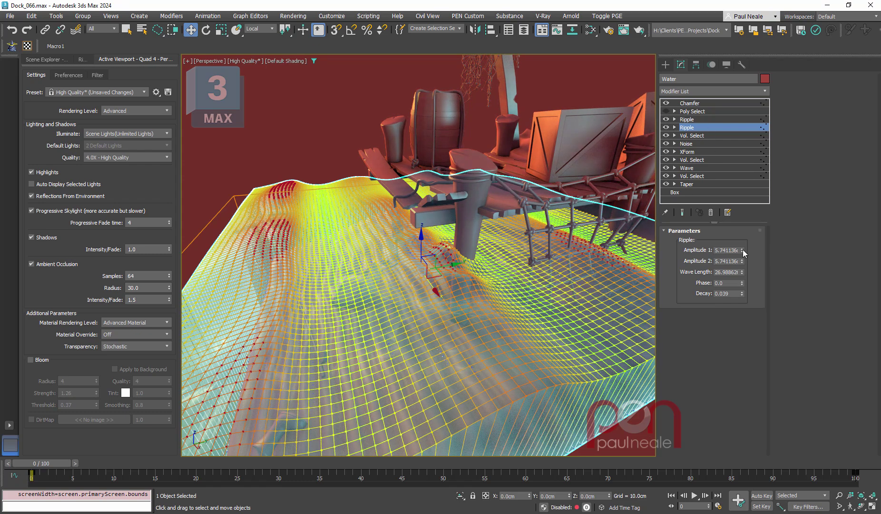
pyautogui.moveTo(743, 251); pyautogui.dragTo(744, 246)
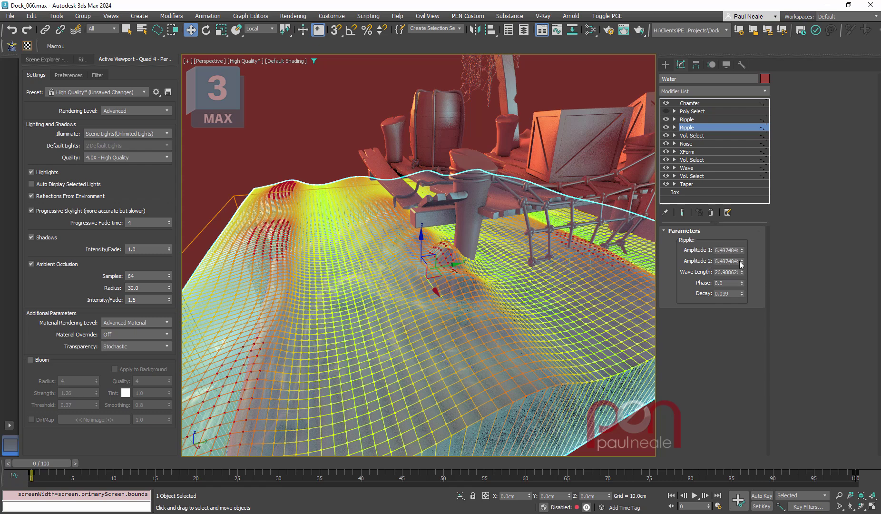
pyautogui.hotkey('ctrl', 'z')
pyautogui.hotkey('ctrl', 'z')
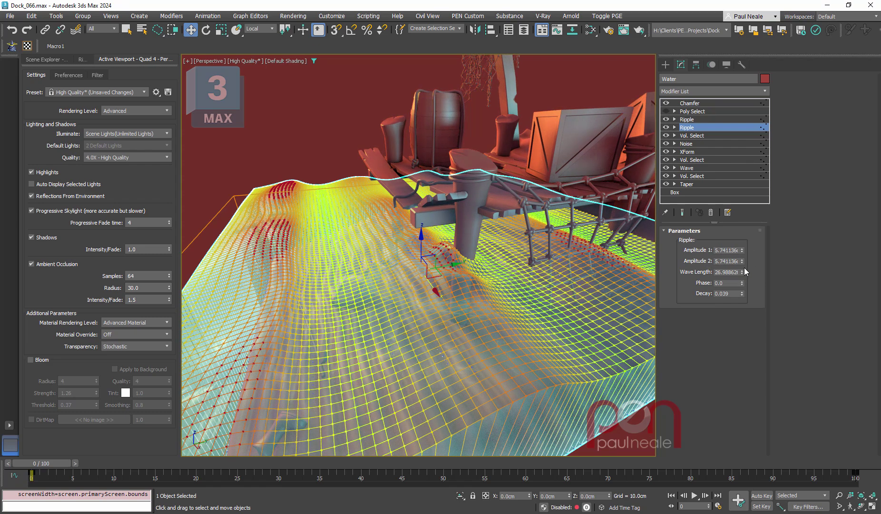
# Try the lower Ripple with a decay of 0.0 and of 0.022, and undo both changes.
pyautogui.rightClick(742, 294)
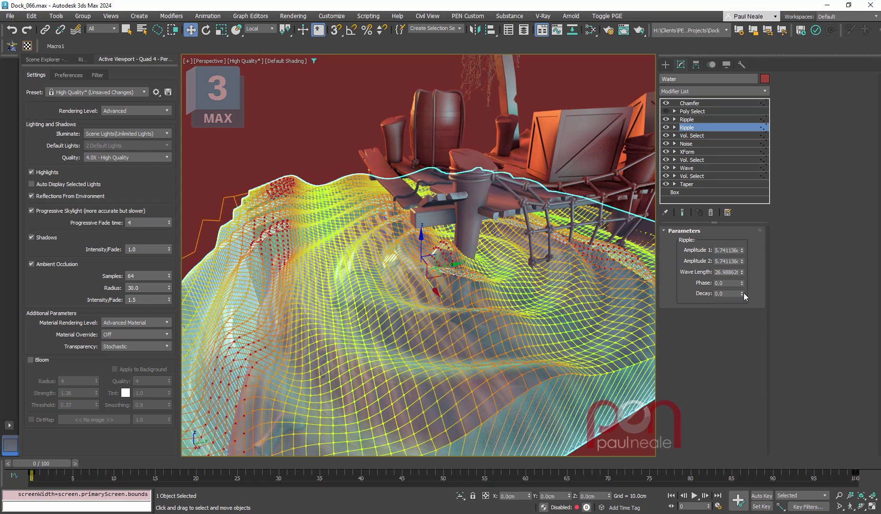
pyautogui.moveTo(741, 292); pyautogui.dragTo(745, 281)
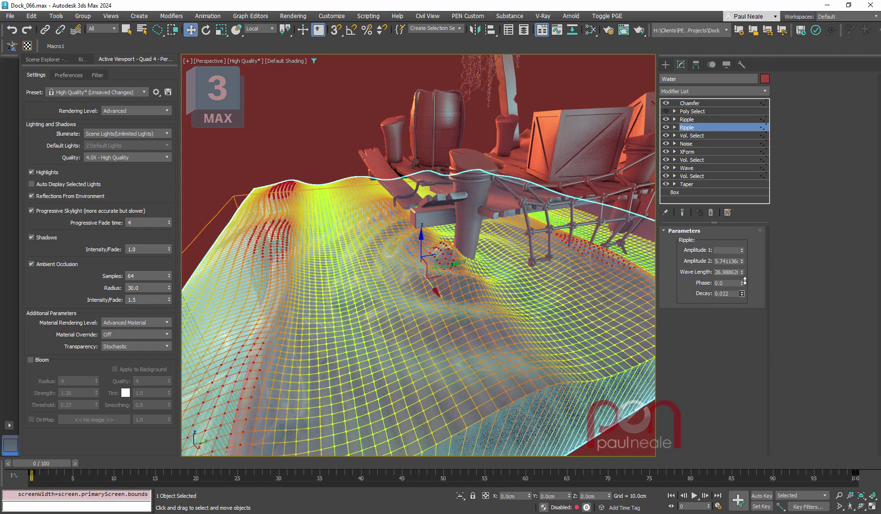
pyautogui.hotkey('ctrl', 'z')
pyautogui.hotkey('ctrl', 'z')
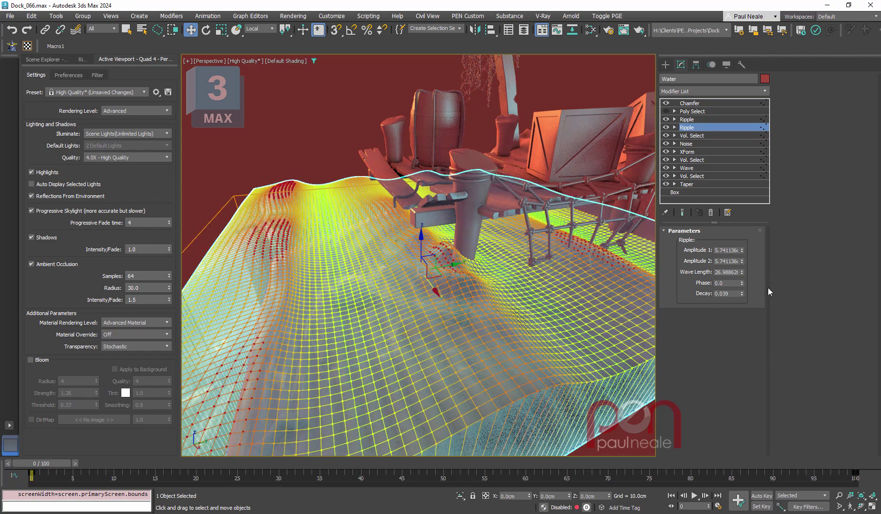
# Review the water's upper Ripple around the dock posts from several angles.
pyautogui.keyDown('alt'); pyautogui.moveTo(618, 271); pyautogui.dragTo(604, 260, button='middle'); pyautogui.keyUp('alt')
pyautogui.click(691, 120)
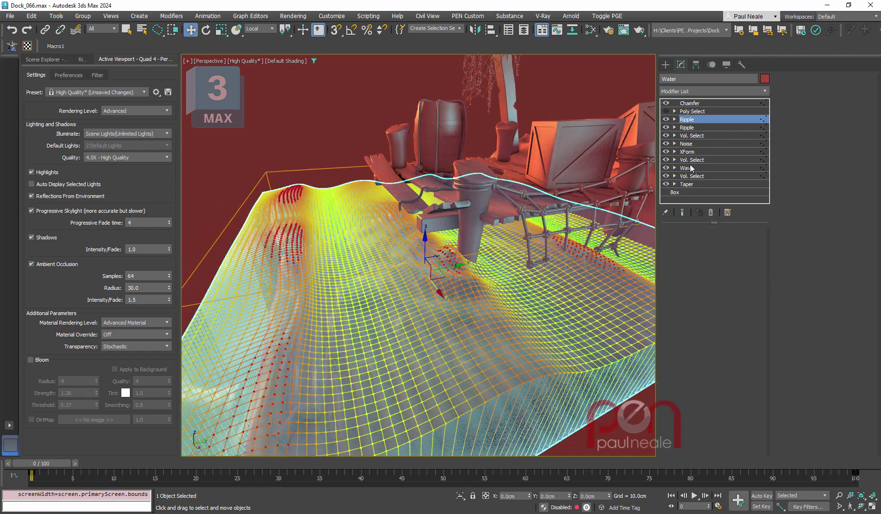
pyautogui.keyDown('alt'); pyautogui.moveTo(496, 234); pyautogui.dragTo(335, 264, button='middle'); pyautogui.keyUp('alt')
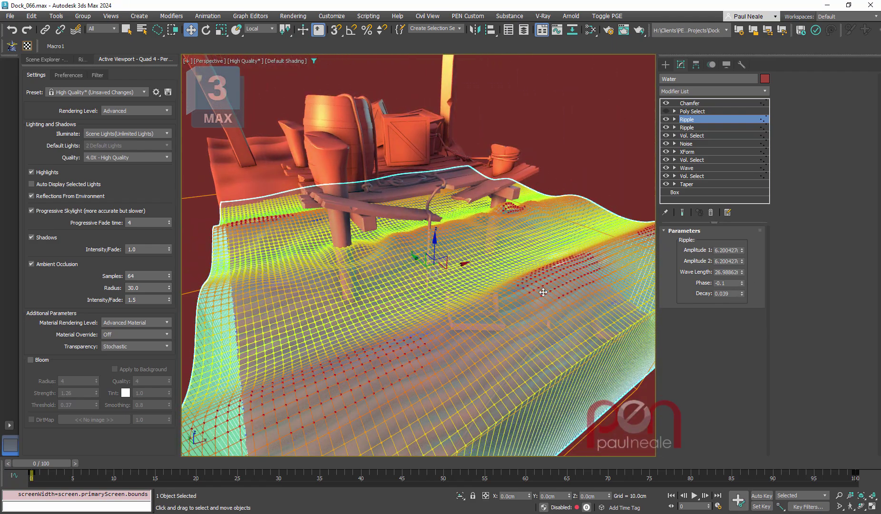
pyautogui.keyDown('alt'); pyautogui.moveTo(428, 293); pyautogui.dragTo(440, 221, button='middle'); pyautogui.keyUp('alt')
# Step up through the water's Poly Select level and examine the Chamfer along the upper edges.
pyautogui.click(718, 110)
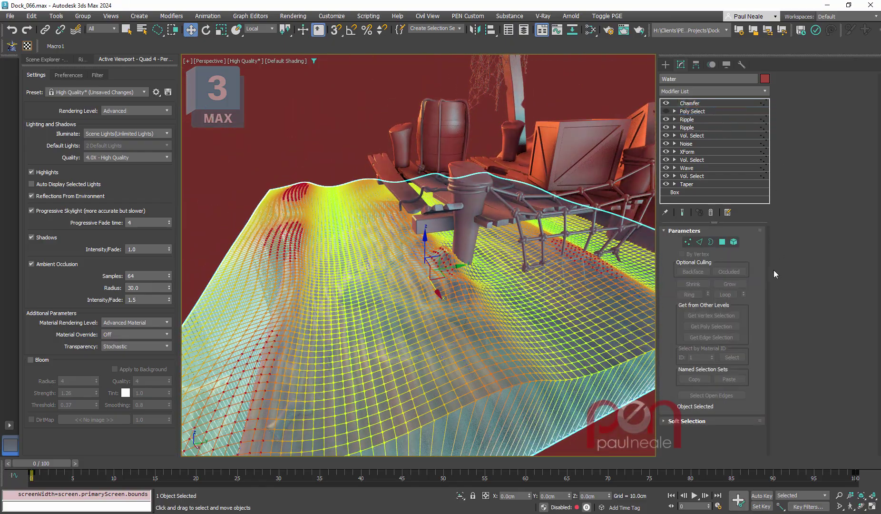
pyautogui.keyDown('alt'); pyautogui.moveTo(459, 364); pyautogui.dragTo(528, 349, button='middle'); pyautogui.keyUp('alt')
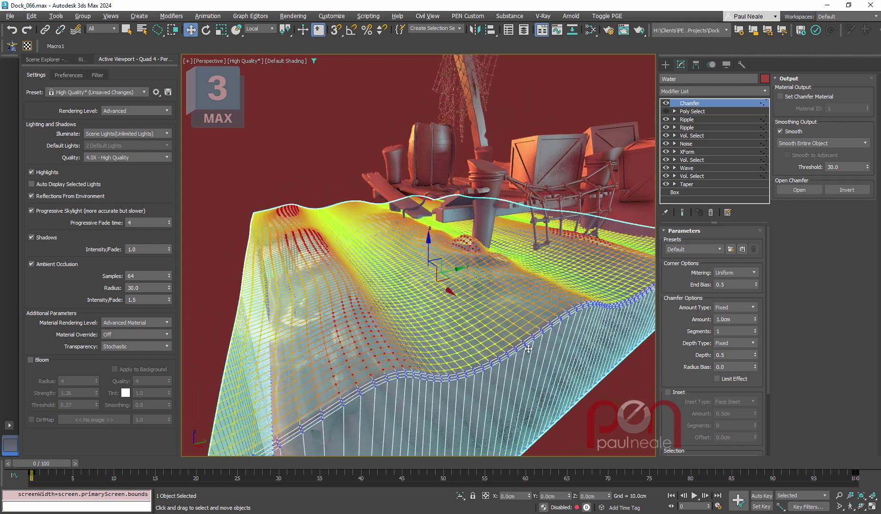
pyautogui.keyDown('alt'); pyautogui.moveTo(492, 371); pyautogui.dragTo(545, 372, button='middle'); pyautogui.keyUp('alt')
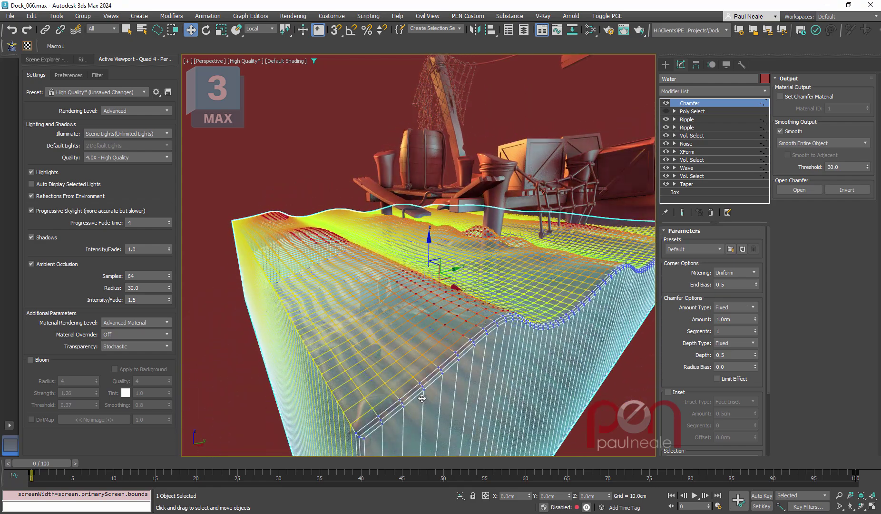
# Set the Chamfer's minimum angle filter to 66.511993 so the water's rim edges are chamfered.
pyautogui.scroll(-3, 707, 268)
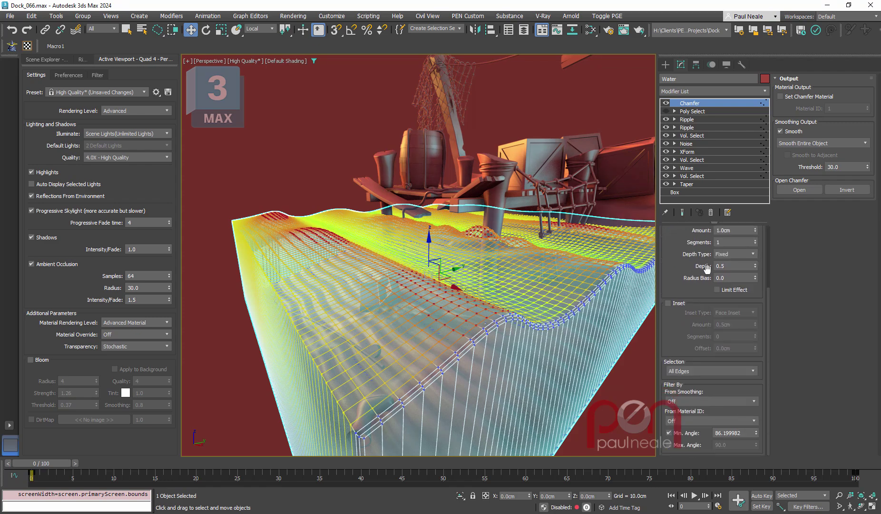
pyautogui.moveTo(756, 432)
pyautogui.mouseDown()
pyautogui.moveTo(757, 443)
pyautogui.moveTo(758, 435)
pyautogui.mouseUp()
pyautogui.keyDown('alt'); pyautogui.moveTo(514, 361); pyautogui.dragTo(539, 327, button='middle'); pyautogui.keyUp('alt')
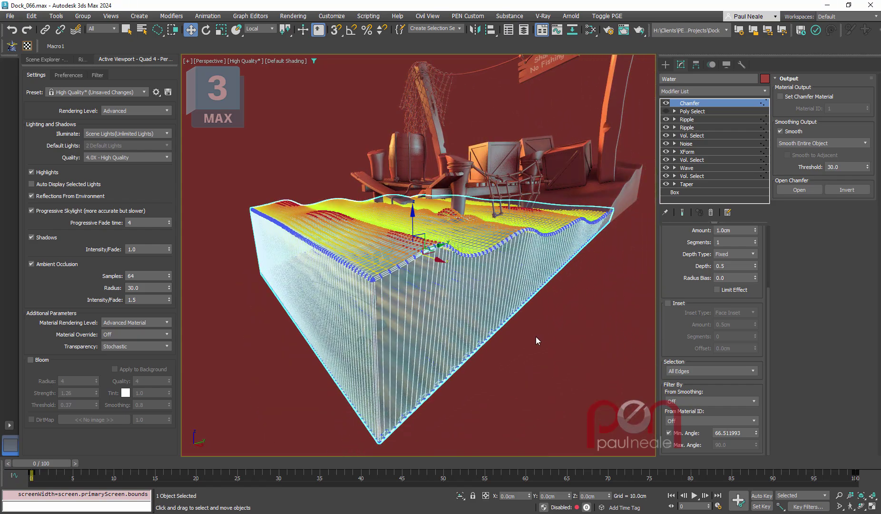
pyautogui.moveTo(471, 262)
pyautogui.keyDown('alt'); pyautogui.mouseDown(button='middle')
pyautogui.moveTo(480, 304)
pyautogui.moveTo(480, 276)
pyautogui.mouseUp(button='middle'); pyautogui.keyUp('alt')
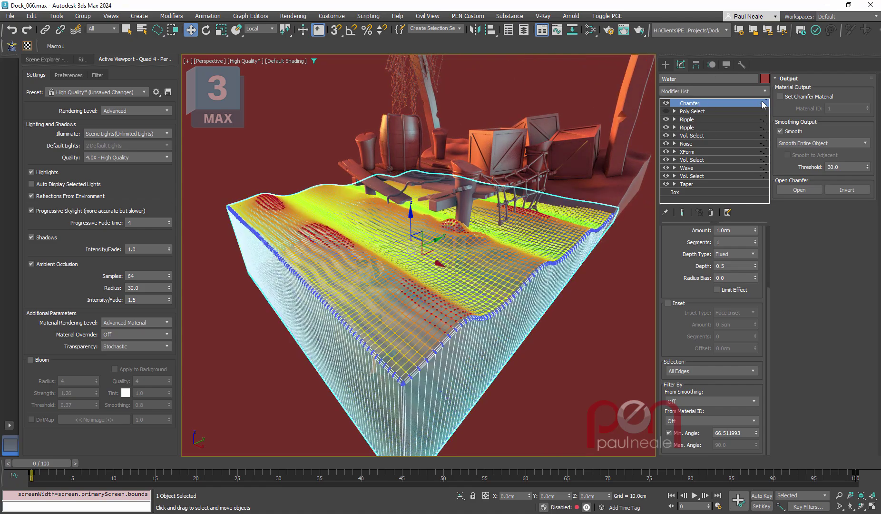
# Look through the Chamfer's edge selection options and leave All Edges chosen.
pyautogui.moveTo(677, 291); pyautogui.dragTo(711, 303)
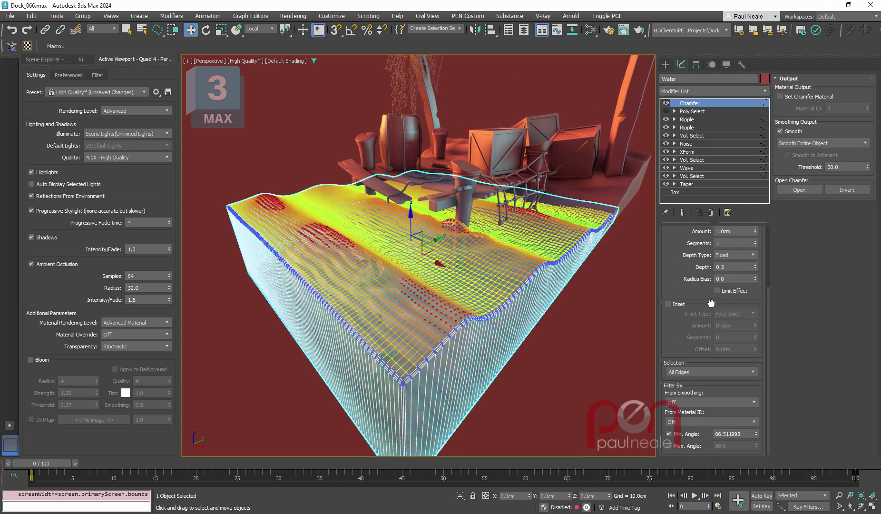
pyautogui.click(687, 373)
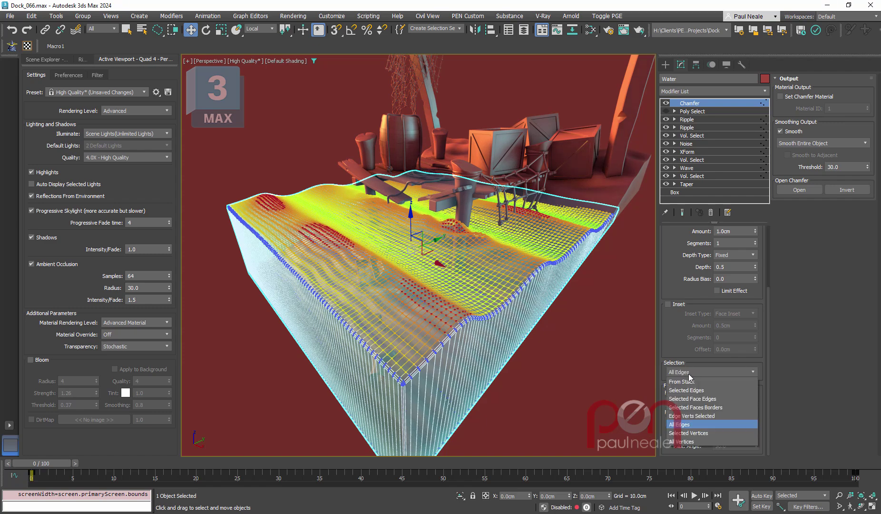
pyautogui.click(689, 373)
pyautogui.keyDown('alt'); pyautogui.moveTo(561, 333); pyautogui.dragTo(514, 328, button='middle'); pyautogui.keyUp('alt')
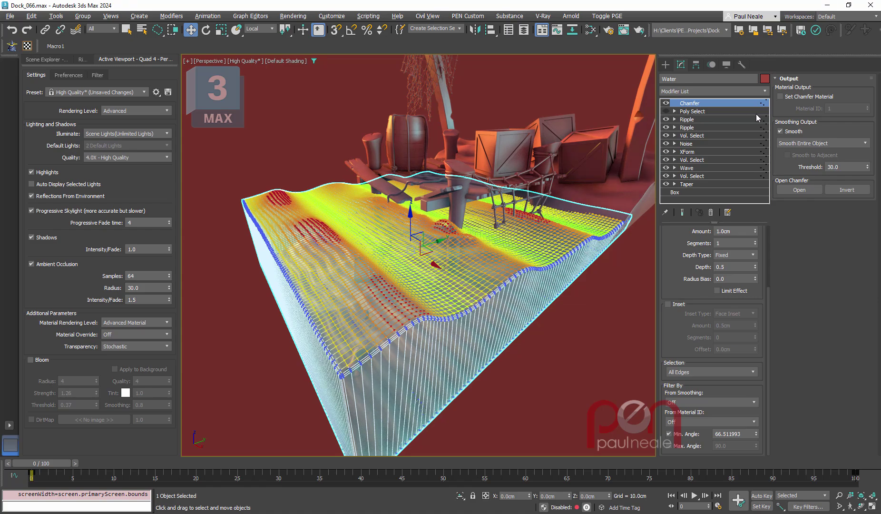
pyautogui.keyDown('alt'); pyautogui.moveTo(526, 335); pyautogui.dragTo(500, 330, button='middle'); pyautogui.keyUp('alt')
# Deselect the water and select the sea floor beneath it.
pyautogui.keyDown('alt'); pyautogui.moveTo(540, 365); pyautogui.dragTo(471, 338, button='middle'); pyautogui.keyUp('alt')
pyautogui.click(567, 369)
pyautogui.scroll(10, 524, 328)
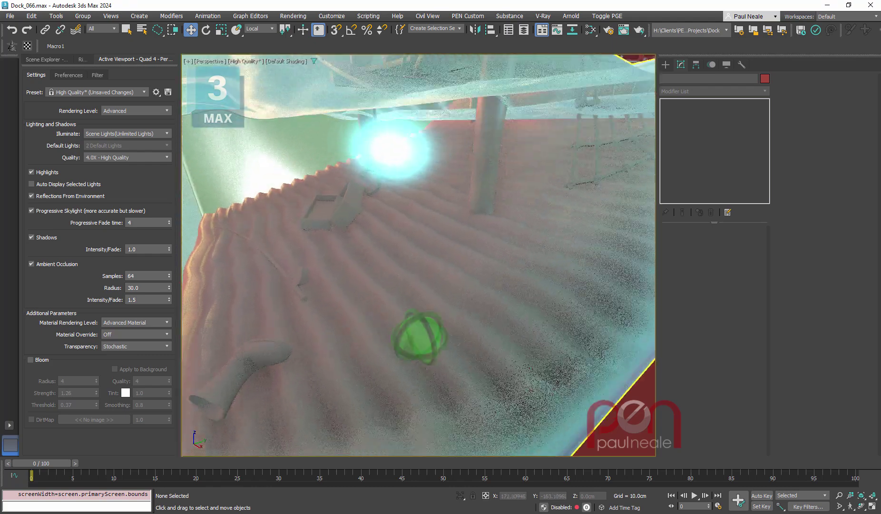
pyautogui.click(561, 323)
pyautogui.keyDown('alt'); pyautogui.moveTo(561, 323); pyautogui.dragTo(529, 331, button='middle'); pyautogui.keyUp('alt')
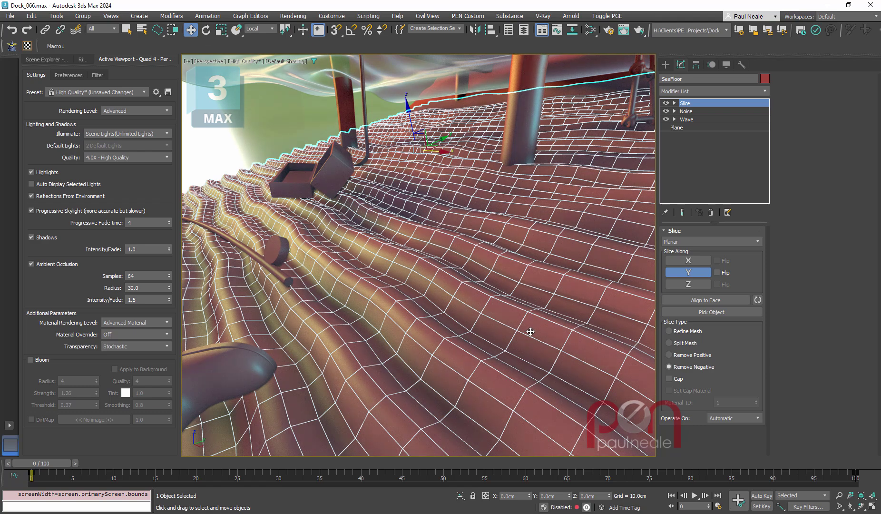
# Review the sea floor's stack from Plane through Wave and Noise to Slice, and examine the whole sliced surface.
pyautogui.click(690, 128)
pyautogui.click(699, 119)
pyautogui.click(700, 112)
pyautogui.click(703, 103)
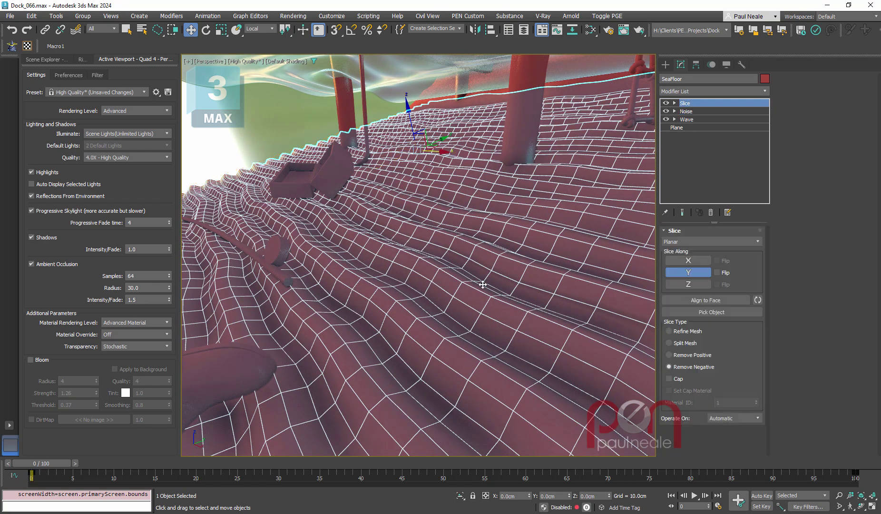
pyautogui.scroll(-10, 482, 285)
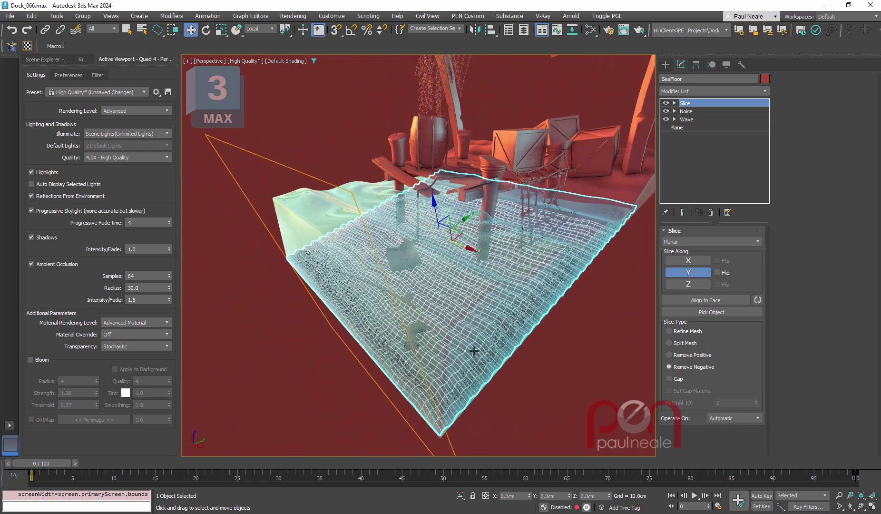
pyautogui.keyDown('alt'); pyautogui.moveTo(473, 351); pyautogui.dragTo(348, 343, button='middle'); pyautogui.keyUp('alt')
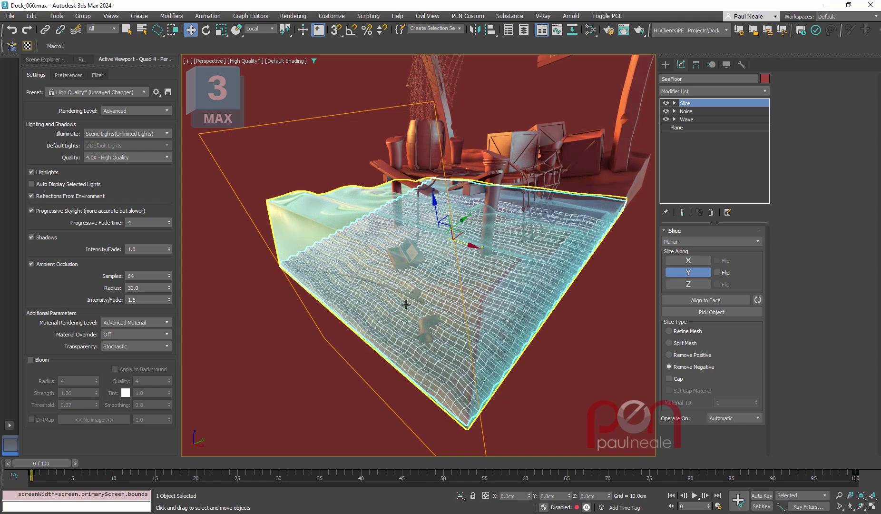
# Select the land block behind the dock and examine its sculpted surface and cut sides.
pyautogui.keyDown('alt'); pyautogui.moveTo(457, 406); pyautogui.dragTo(614, 218, button='middle'); pyautogui.keyUp('alt')
pyautogui.click(619, 226)
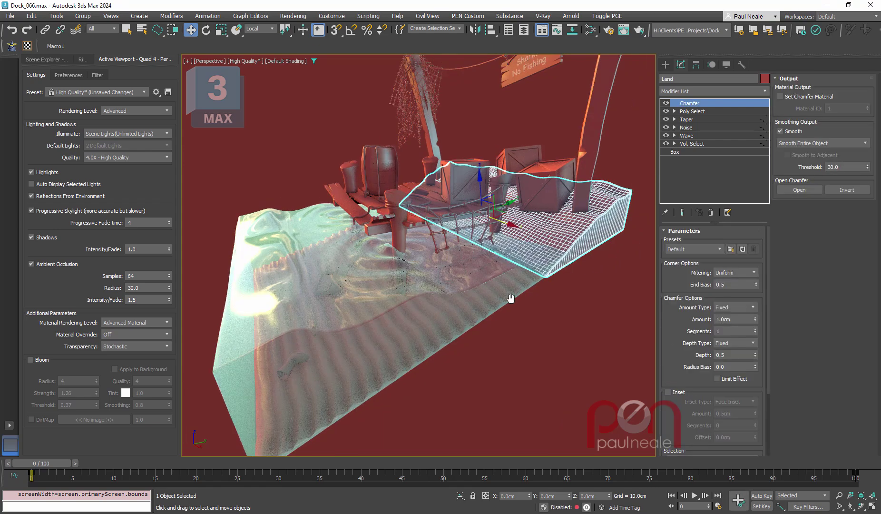
pyautogui.scroll(4, 507, 298)
pyautogui.keyDown('alt'); pyautogui.moveTo(508, 299); pyautogui.dragTo(536, 251, button='middle'); pyautogui.keyUp('alt')
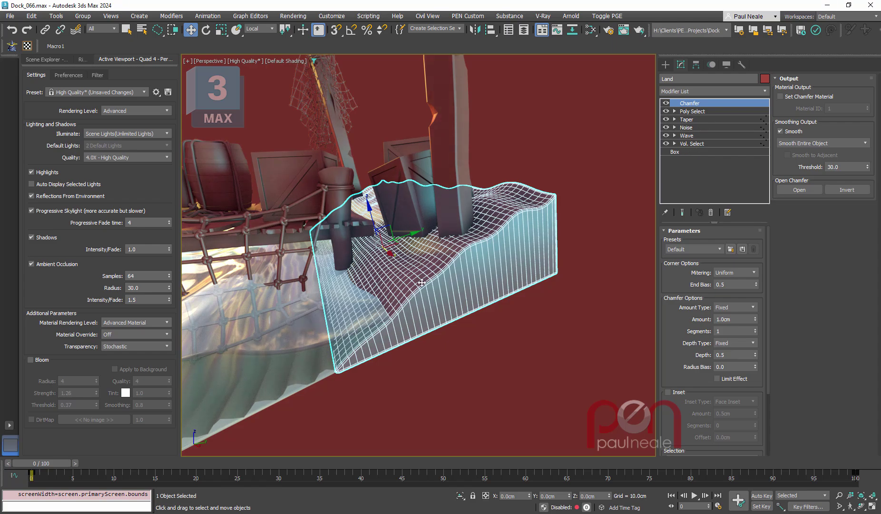
pyautogui.keyDown('alt'); pyautogui.moveTo(422, 283); pyautogui.dragTo(468, 299, button='middle'); pyautogui.keyUp('alt')
# Select the front crate on the dock and review its stack from Editable Poly through the two Array modifiers.
pyautogui.click(543, 234)
pyautogui.scroll(5, 533, 236)
pyautogui.keyDown('alt'); pyautogui.moveTo(543, 234); pyautogui.dragTo(481, 239, button='middle'); pyautogui.keyUp('alt')
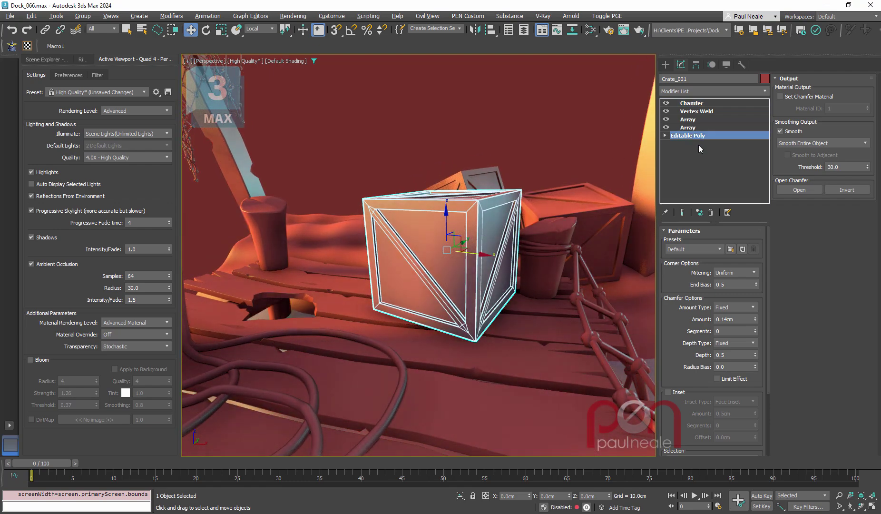
pyautogui.moveTo(524, 266)
pyautogui.keyDown('alt'); pyautogui.mouseDown(button='middle')
pyautogui.moveTo(493, 290)
pyautogui.moveTo(547, 248)
pyautogui.mouseUp(button='middle'); pyautogui.keyUp('alt')
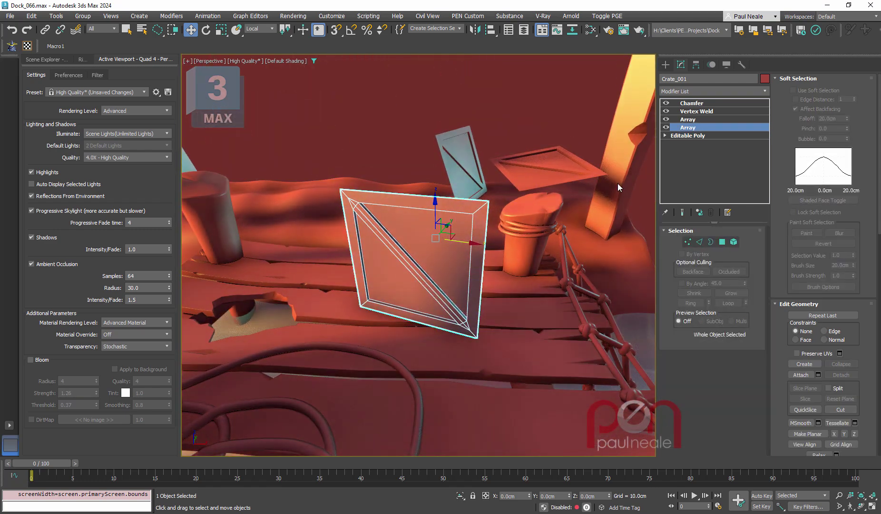
pyautogui.keyDown('alt'); pyautogui.moveTo(454, 245); pyautogui.dragTo(395, 269, button='middle'); pyautogui.keyUp('alt')
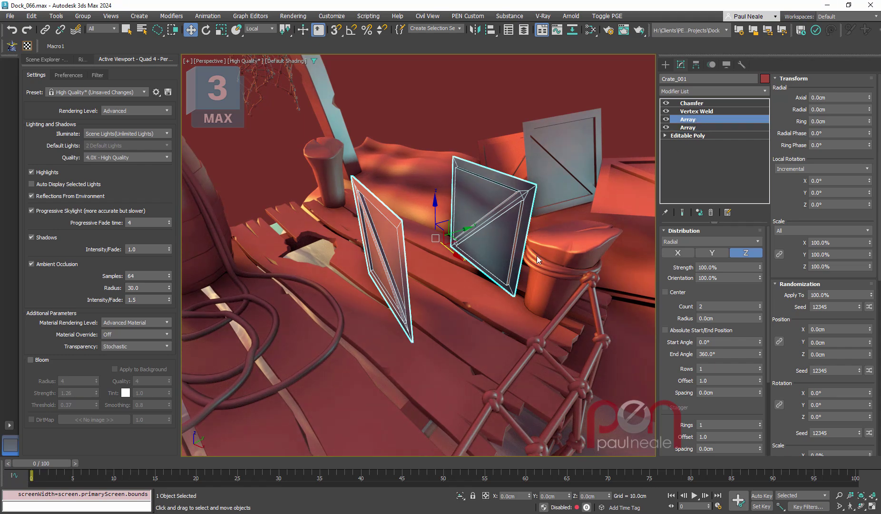
pyautogui.keyDown('alt'); pyautogui.moveTo(537, 259); pyautogui.dragTo(456, 252, button='middle'); pyautogui.keyUp('alt')
# Review the crate's Vertex Weld and Chamfer levels to see the sides joined and their edges bevelled.
pyautogui.click(694, 111)
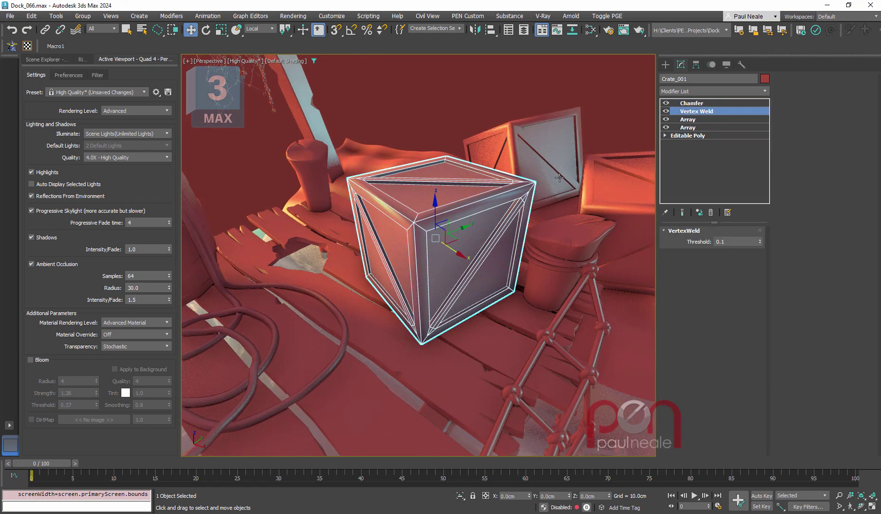
pyautogui.keyDown('alt'); pyautogui.moveTo(497, 225); pyautogui.dragTo(508, 226, button='middle'); pyautogui.keyUp('alt')
pyautogui.click(693, 103)
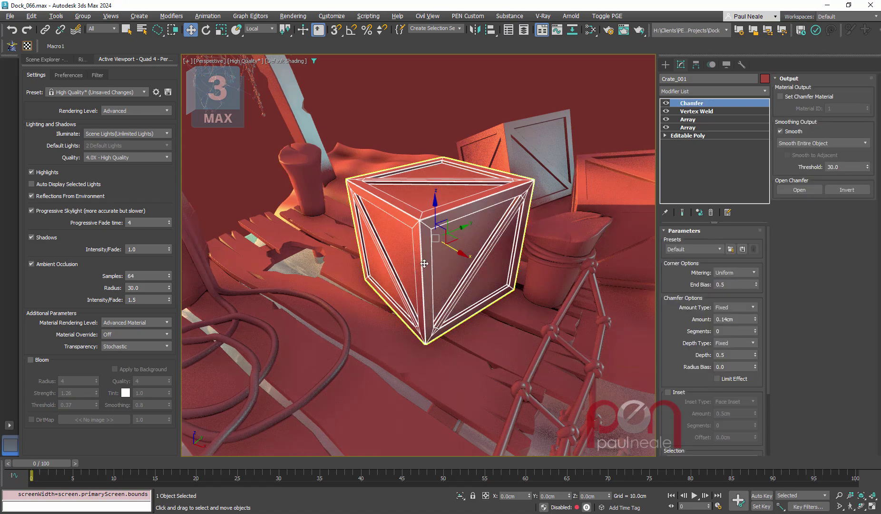
# Select the barrel on the dock and examine its lathed mesh up close.
pyautogui.scroll(-3, 425, 264)
pyautogui.keyDown('alt'); pyautogui.moveTo(424, 263); pyautogui.dragTo(465, 169, button='middle'); pyautogui.keyUp('alt')
pyautogui.keyDown('alt'); pyautogui.moveTo(542, 240); pyautogui.dragTo(509, 284, button='middle'); pyautogui.keyUp('alt')
pyautogui.click(411, 187)
pyautogui.keyDown('alt'); pyautogui.moveTo(411, 187); pyautogui.dragTo(423, 267, button='middle'); pyautogui.keyUp('alt')
pyautogui.scroll(4, 404, 204)
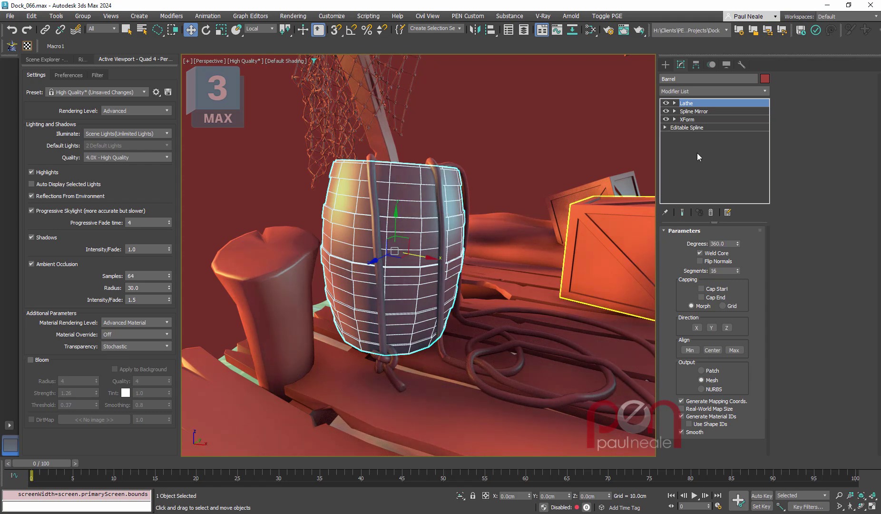
# Isolate the barrel at its Editable Spline level with the end result hidden, and examine the half-profile curve.
pyautogui.click(697, 128)
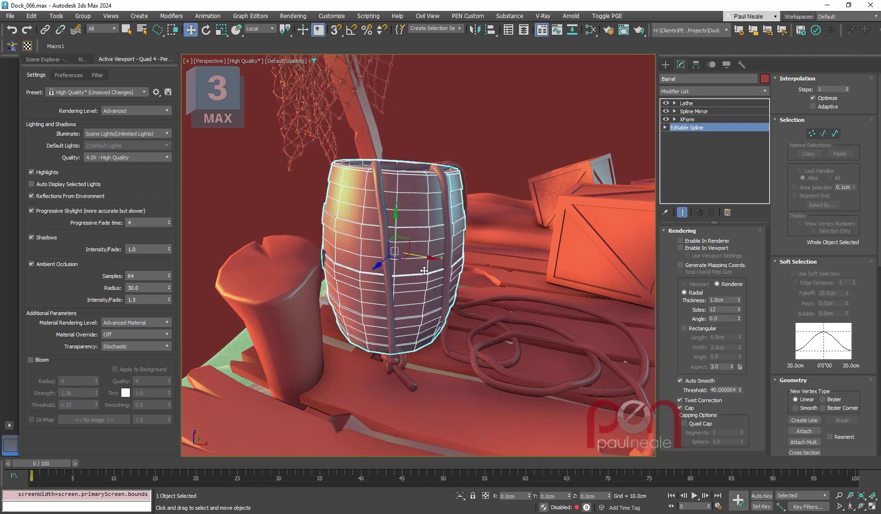
pyautogui.hotkey('alt', 'q')
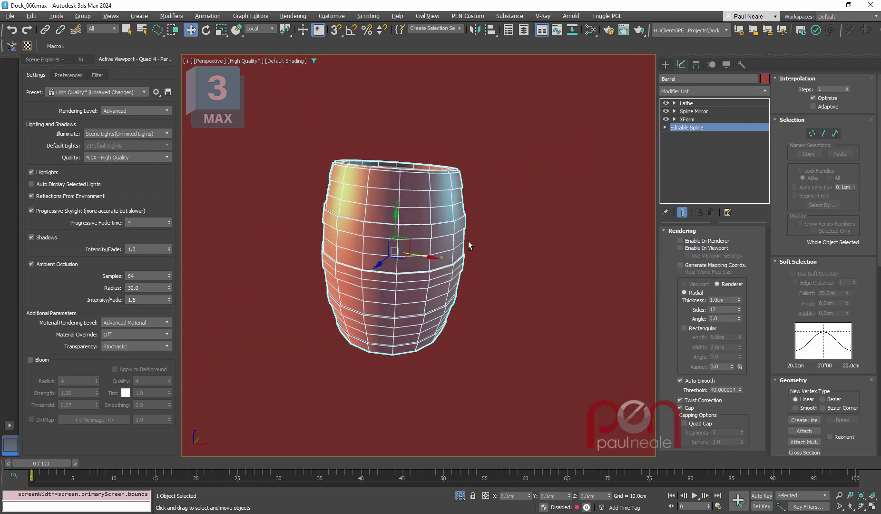
pyautogui.hotkey('ctrl', 'shift', 'e')
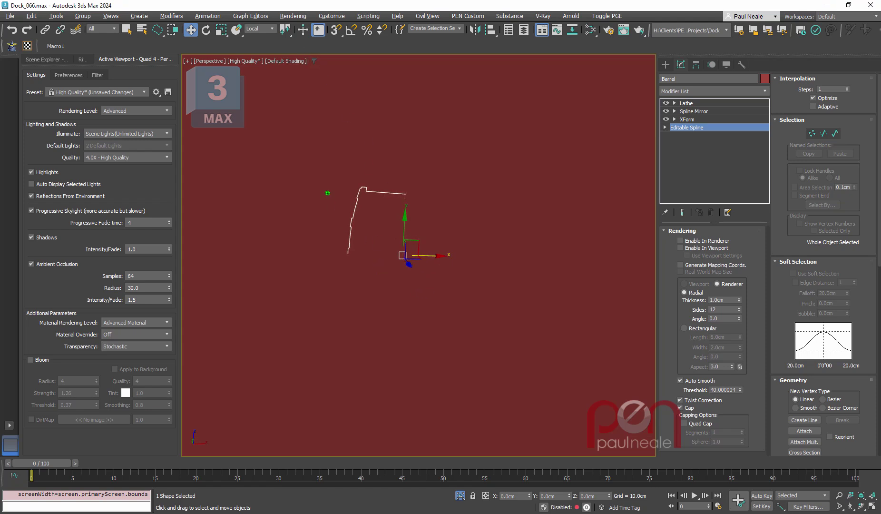
pyautogui.keyDown('alt'); pyautogui.moveTo(327, 193); pyautogui.dragTo(318, 61, button='middle'); pyautogui.keyUp('alt')
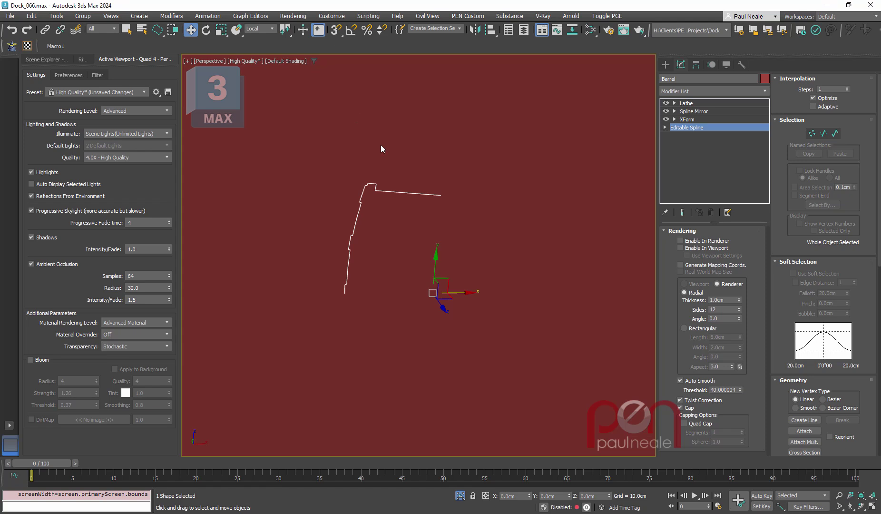
pyautogui.moveTo(408, 275)
pyautogui.keyDown('alt'); pyautogui.mouseDown(button='middle')
pyautogui.moveTo(418, 252)
pyautogui.moveTo(413, 265)
pyautogui.mouseUp(button='middle'); pyautogui.keyUp('alt')
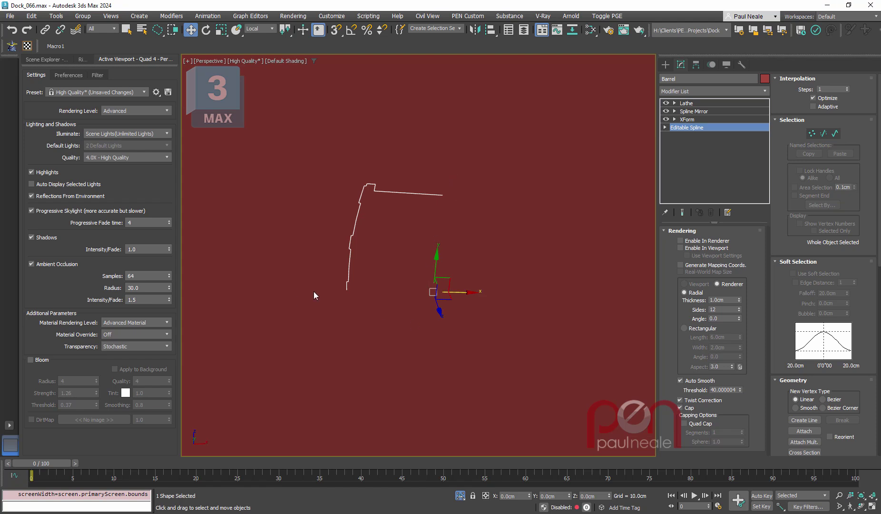
# Review the barrel's XForm level and the Spline Mirror that completes the profile along Y.
pyautogui.click(693, 120)
pyautogui.scroll(-7, 490, 244)
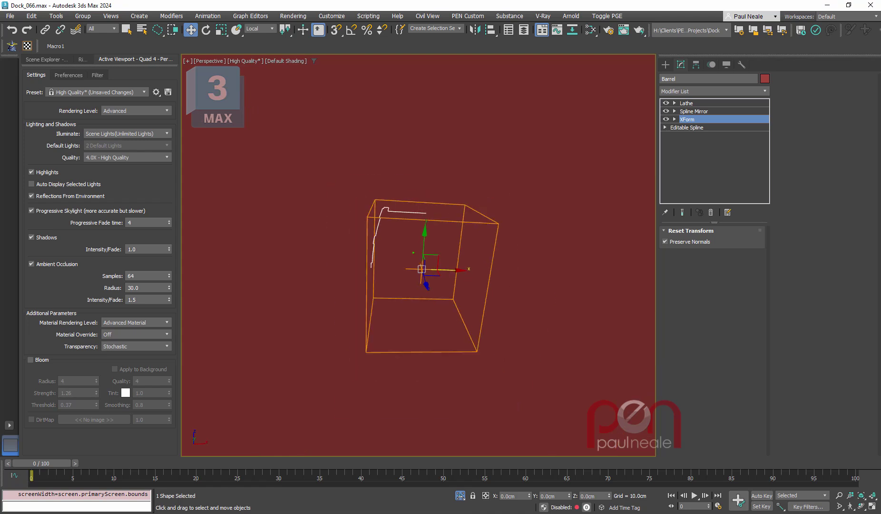
pyautogui.keyDown('alt'); pyautogui.moveTo(424, 259); pyautogui.dragTo(390, 253, button='middle'); pyautogui.keyUp('alt')
pyautogui.scroll(5, 391, 252)
pyautogui.scroll(1, 408, 238)
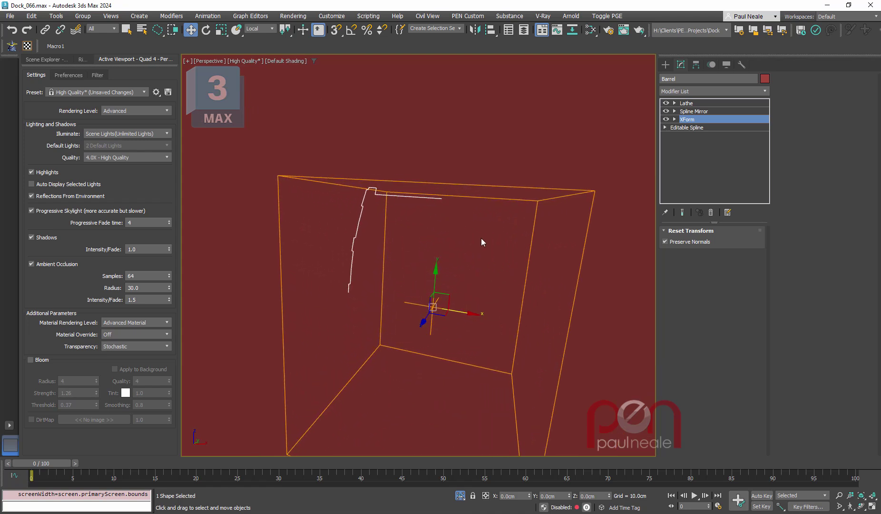
pyautogui.click(695, 111)
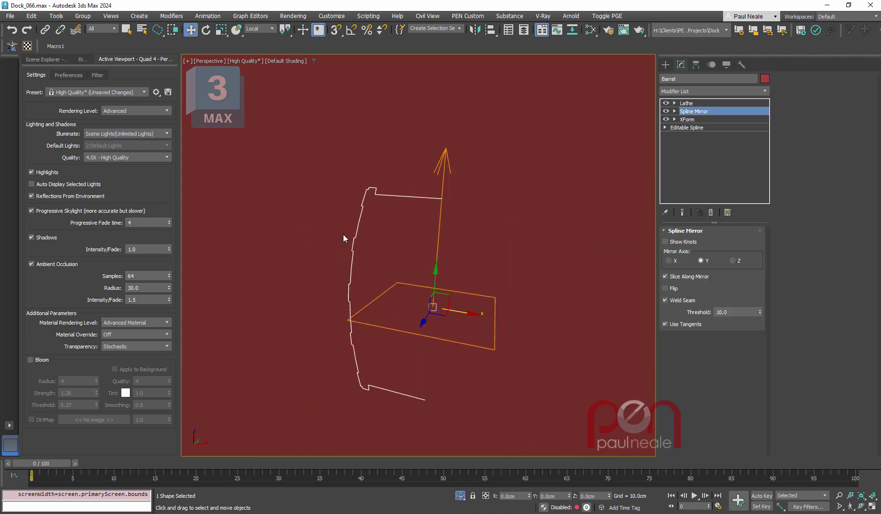
# Examine the barrel's Lathe result and the vertices of its base profile spline.
pyautogui.click(686, 104)
pyautogui.scroll(-3, 476, 276)
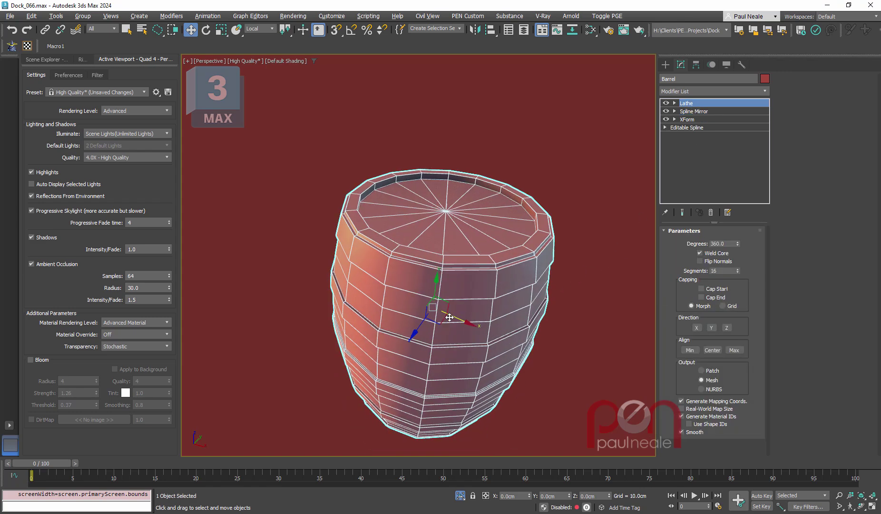
pyautogui.scroll(3, 475, 293)
pyautogui.keyDown('alt'); pyautogui.moveTo(475, 293); pyautogui.dragTo(458, 320, button='middle'); pyautogui.keyUp('alt')
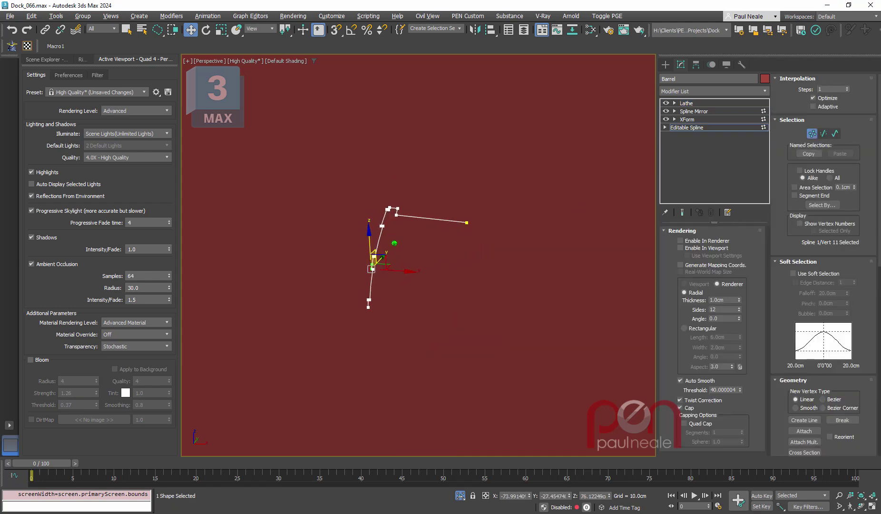
pyautogui.scroll(2, 394, 243)
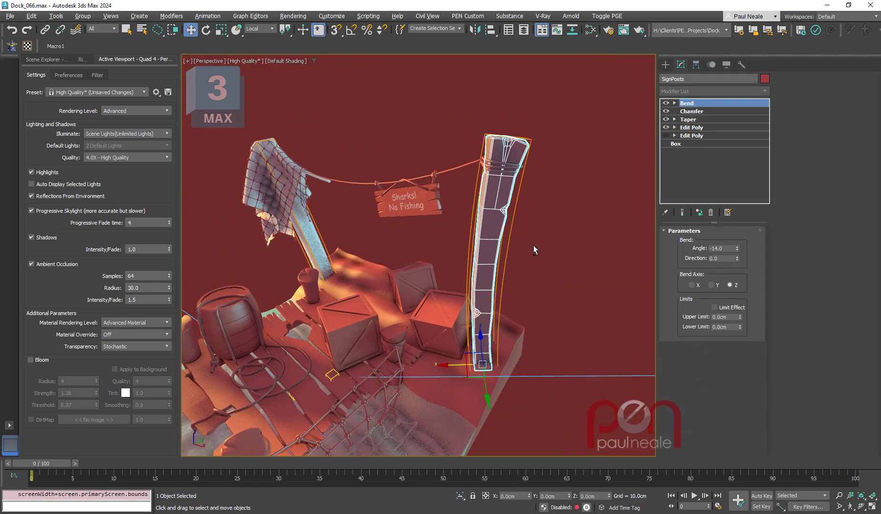
# Delete the disabled Edit Poly modifier directly above the Box in the sign post's stack.
pyautogui.scroll(3, 534, 246)
pyautogui.keyDown('alt'); pyautogui.moveTo(516, 238); pyautogui.dragTo(551, 238, button='middle'); pyautogui.keyUp('alt')
pyautogui.scroll(-1, 575, 273)
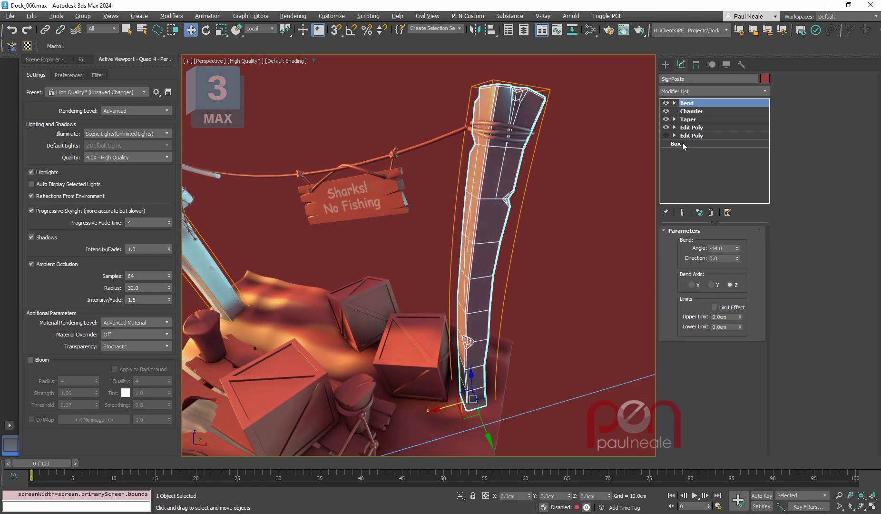
pyautogui.click(713, 136)
pyautogui.rightClick(713, 136)
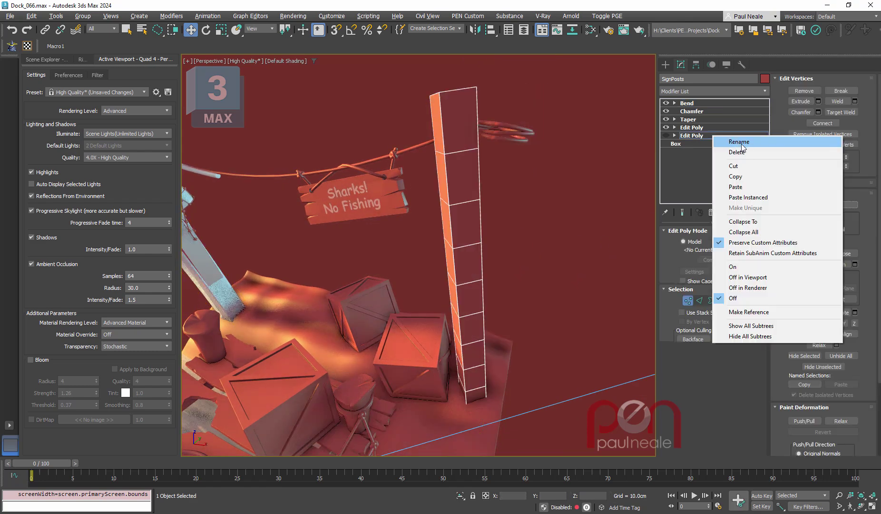
pyautogui.click(740, 154)
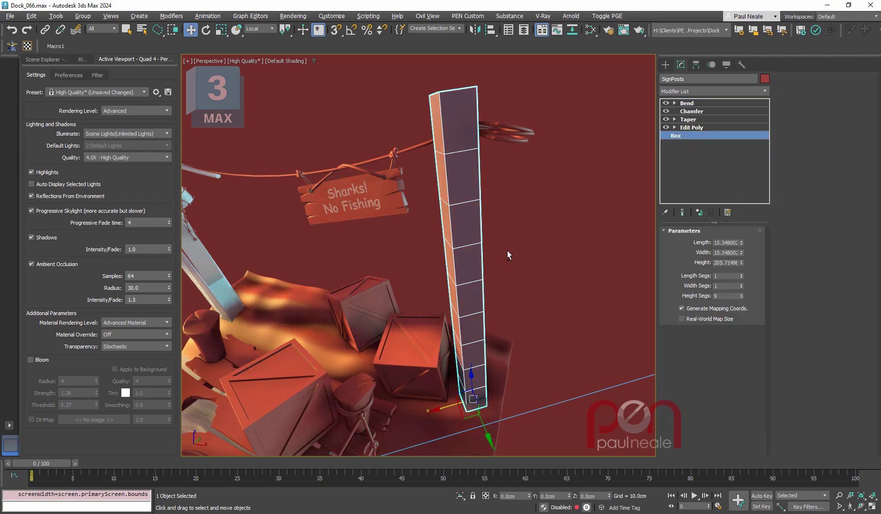
# Review the sign post's stack from Box through Edit Poly, Taper and Chamfer to Bend, examining the cracked and notched edges.
pyautogui.keyDown('alt'); pyautogui.moveTo(507, 250); pyautogui.dragTo(492, 254, button='middle'); pyautogui.keyUp('alt')
pyautogui.click(689, 125)
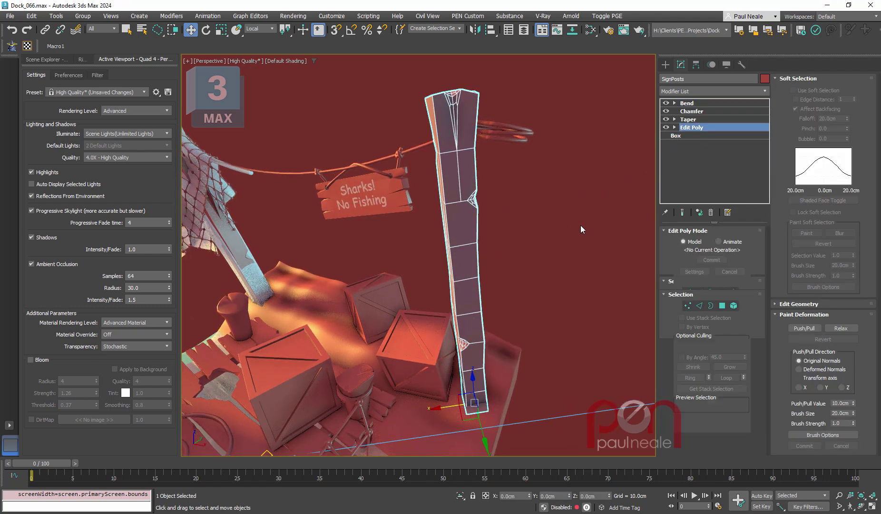
pyautogui.click(686, 136)
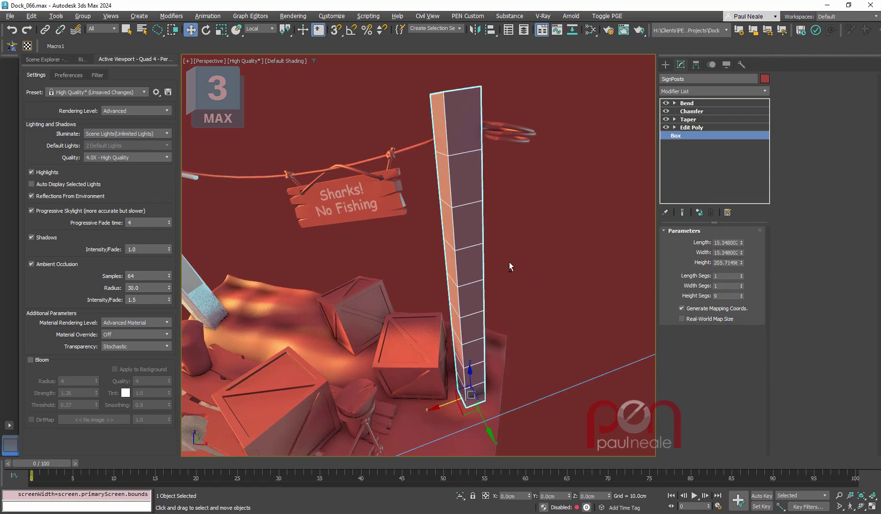
pyautogui.click(691, 127)
pyautogui.keyDown('alt'); pyautogui.moveTo(501, 195); pyautogui.dragTo(522, 200, button='middle'); pyautogui.keyUp('alt')
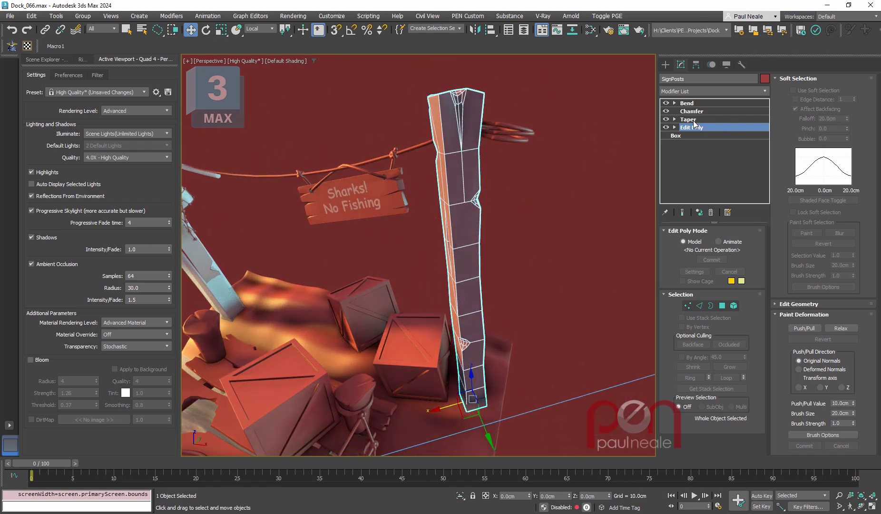
pyautogui.keyDown('alt'); pyautogui.moveTo(514, 177); pyautogui.dragTo(524, 207, button='middle'); pyautogui.keyUp('alt')
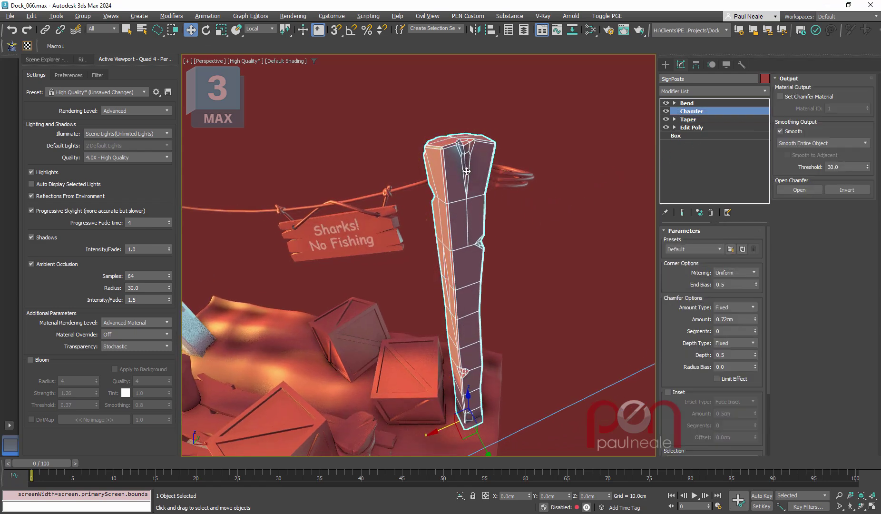
pyautogui.scroll(4, 499, 153)
pyautogui.click(695, 104)
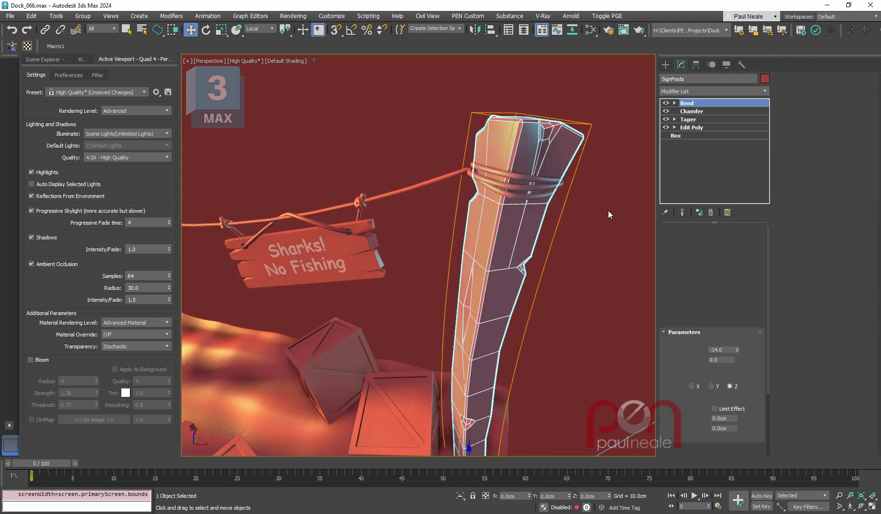
pyautogui.keyDown('alt'); pyautogui.moveTo(523, 195); pyautogui.dragTo(586, 192, button='middle'); pyautogui.keyUp('alt')
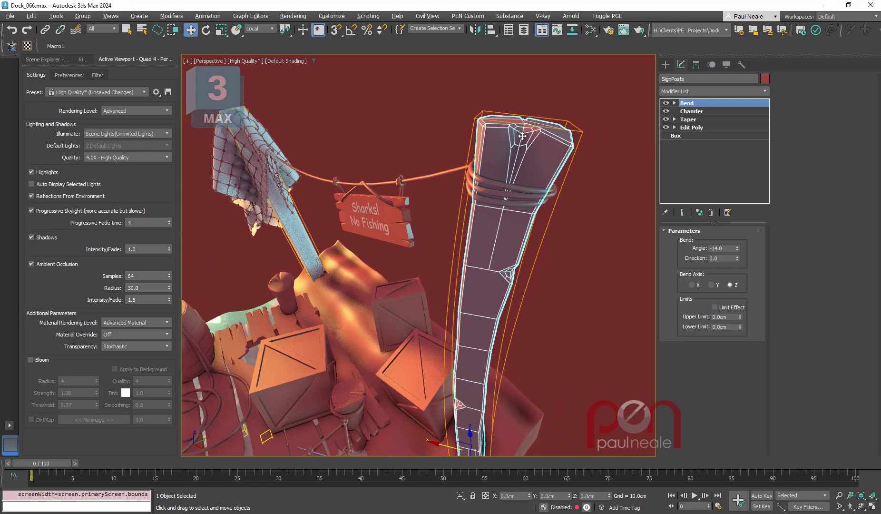
# Look through the sign post Chamfer's amount, edge selection and minimum angle settings, and return to the Bend level.
pyautogui.click(691, 111)
pyautogui.moveTo(681, 416); pyautogui.dragTo(698, 232)
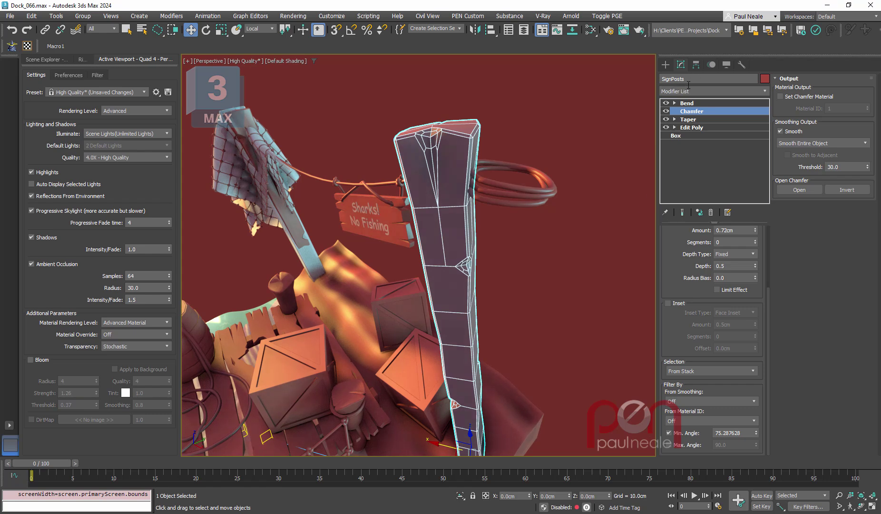
pyautogui.moveTo(676, 300); pyautogui.dragTo(680, 330)
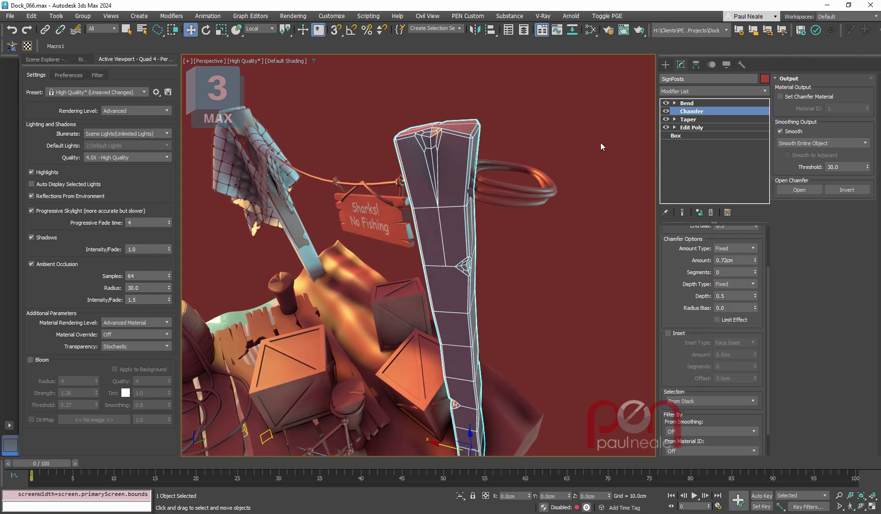
pyautogui.click(691, 107)
pyautogui.scroll(-2, 548, 247)
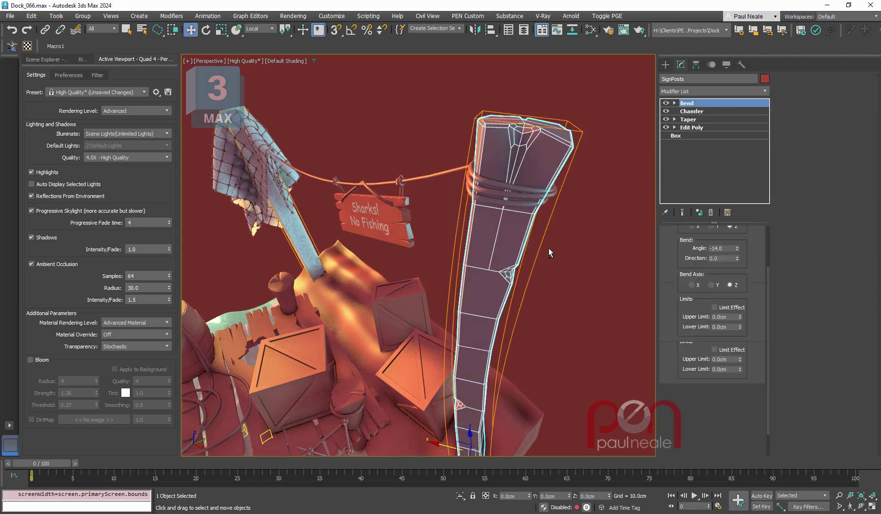
# Turn the viewport filter back on with both sign posts in view.
pyautogui.keyDown('alt'); pyautogui.moveTo(549, 248); pyautogui.dragTo(562, 243, button='middle'); pyautogui.keyUp('alt')
pyautogui.scroll(-3, 547, 263)
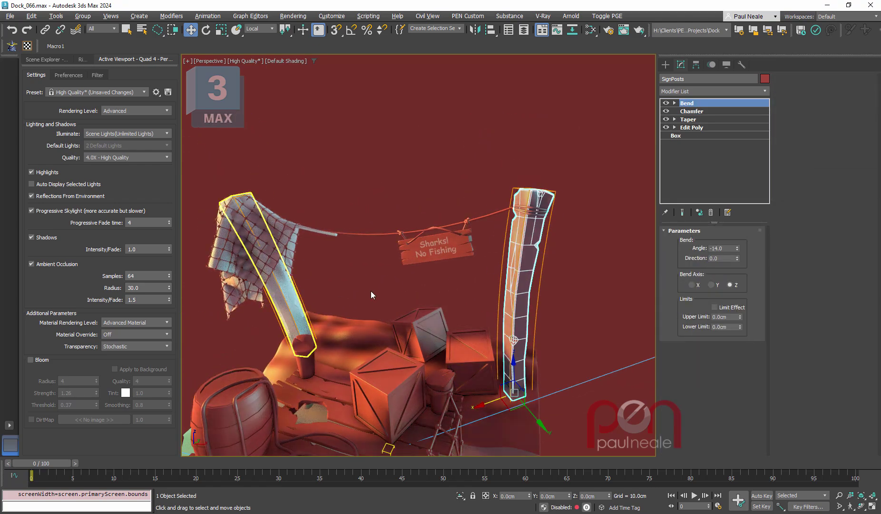
pyautogui.moveTo(351, 292); pyautogui.dragTo(371, 253, button='middle')
pyautogui.click(315, 59)
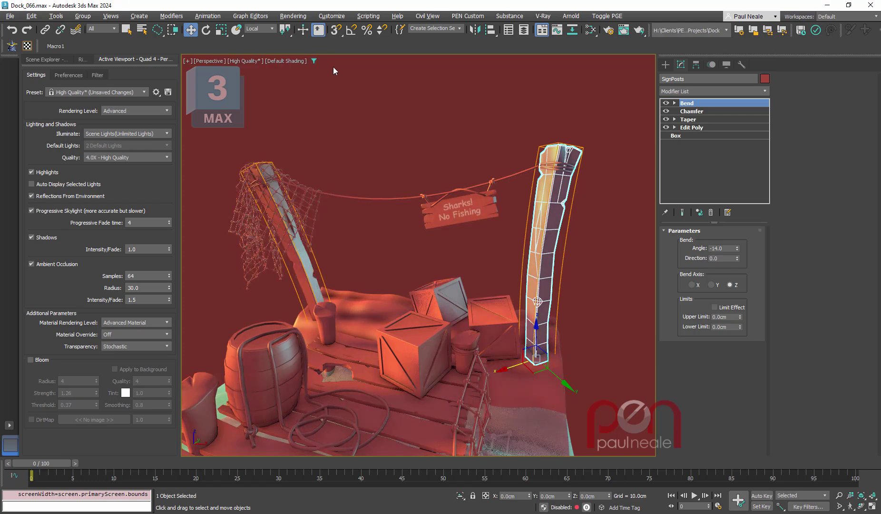
# Select the rope line strung between the two sign posts and examine its base Line object.
pyautogui.moveTo(446, 280); pyautogui.dragTo(474, 225, button='middle')
pyautogui.scroll(6, 474, 225)
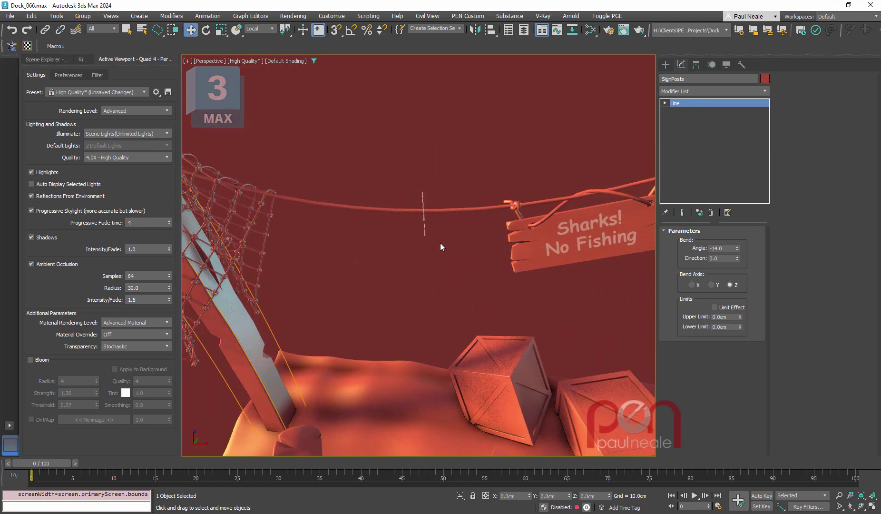
pyautogui.keyDown('alt'); pyautogui.moveTo(431, 235); pyautogui.dragTo(419, 199, button='middle'); pyautogui.keyUp('alt')
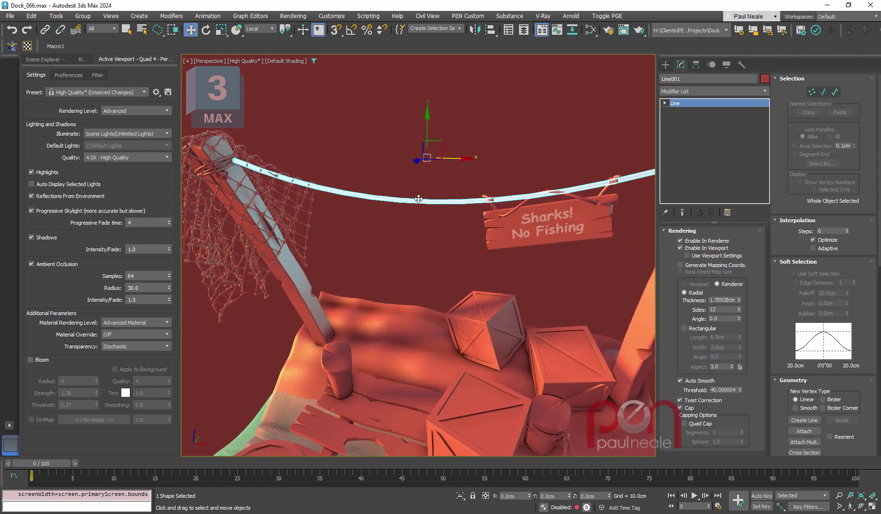
# Examine the rope line from the hanging sign to where it meets the wrapped sign post.
pyautogui.keyDown('alt'); pyautogui.moveTo(465, 229); pyautogui.dragTo(511, 224, button='middle'); pyautogui.keyUp('alt')
pyautogui.moveTo(511, 223); pyautogui.dragTo(390, 236, button='middle')
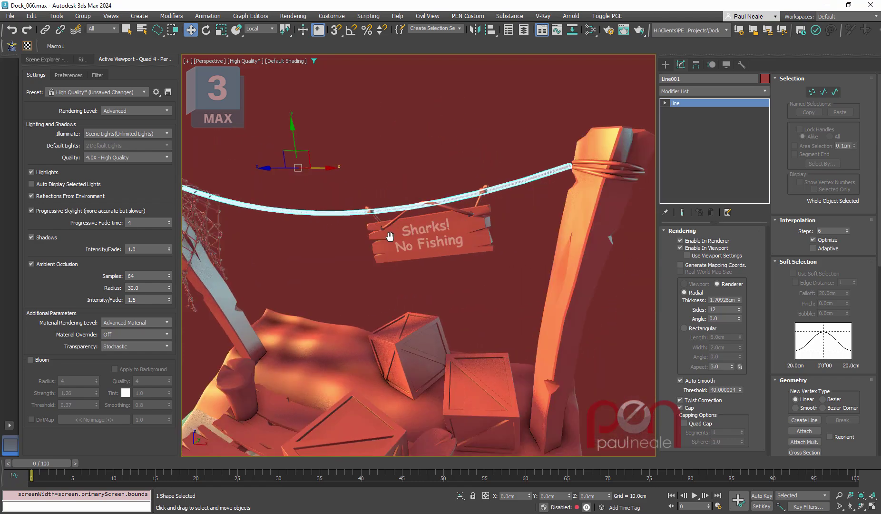
pyautogui.scroll(5, 552, 176)
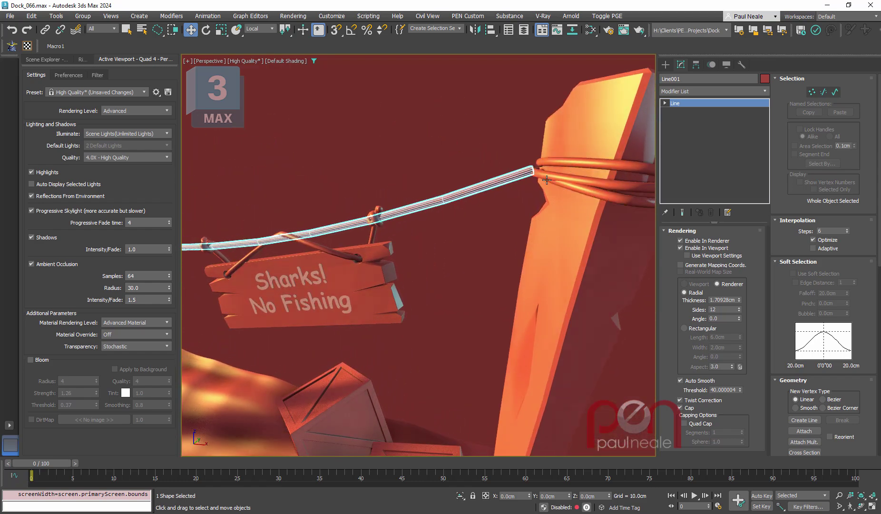
pyautogui.scroll(-6, 547, 180)
pyautogui.keyDown('alt'); pyautogui.moveTo(504, 281); pyautogui.dragTo(459, 238, button='middle'); pyautogui.keyUp('alt')
pyautogui.moveTo(460, 237); pyautogui.dragTo(501, 248, button='middle')
pyautogui.scroll(6, 490, 183)
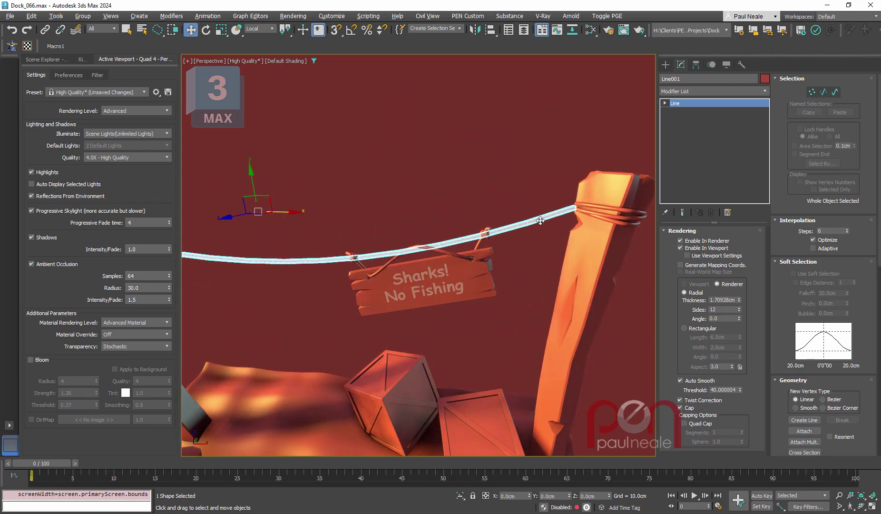
pyautogui.keyDown('alt'); pyautogui.moveTo(540, 220); pyautogui.dragTo(507, 258, button='middle'); pyautogui.keyUp('alt')
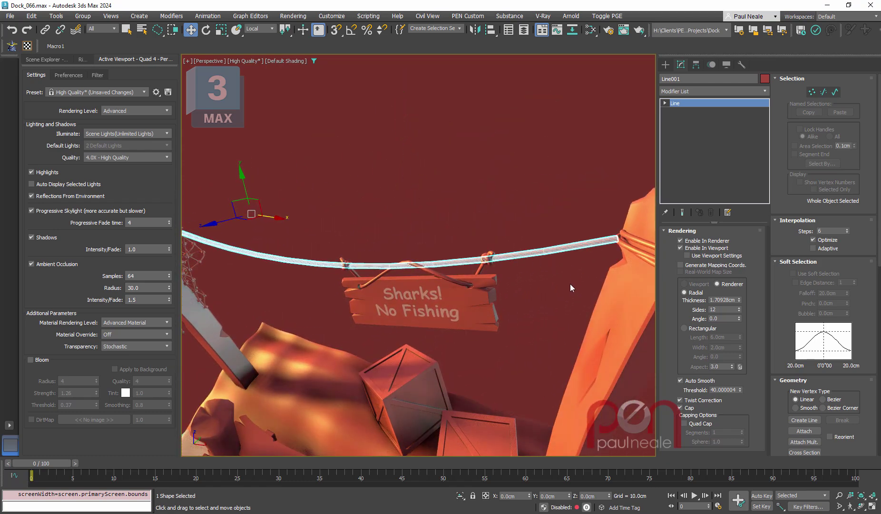
pyautogui.keyDown('alt'); pyautogui.moveTo(570, 284); pyautogui.dragTo(584, 265, button='middle'); pyautogui.keyUp('alt')
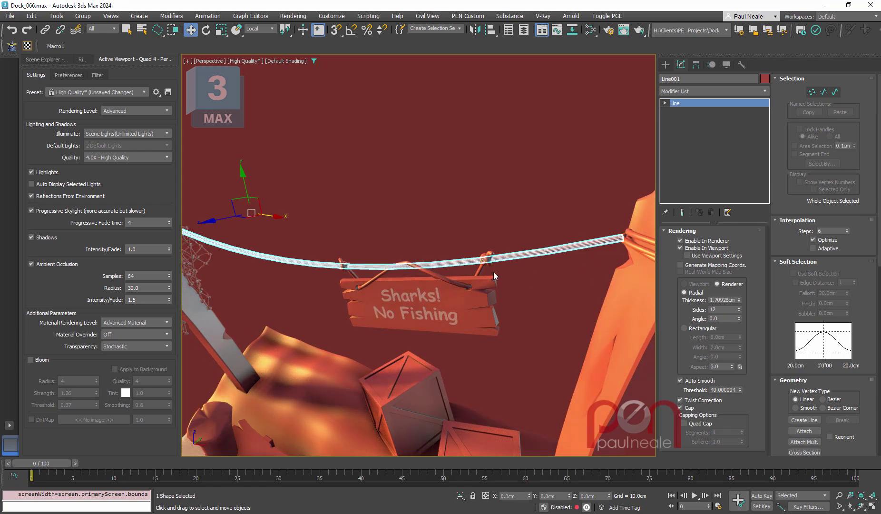
# Select the hanging "Sharks! No Fishing" sign and look over its modifier stack and the rope it hangs from.
pyautogui.click(484, 307)
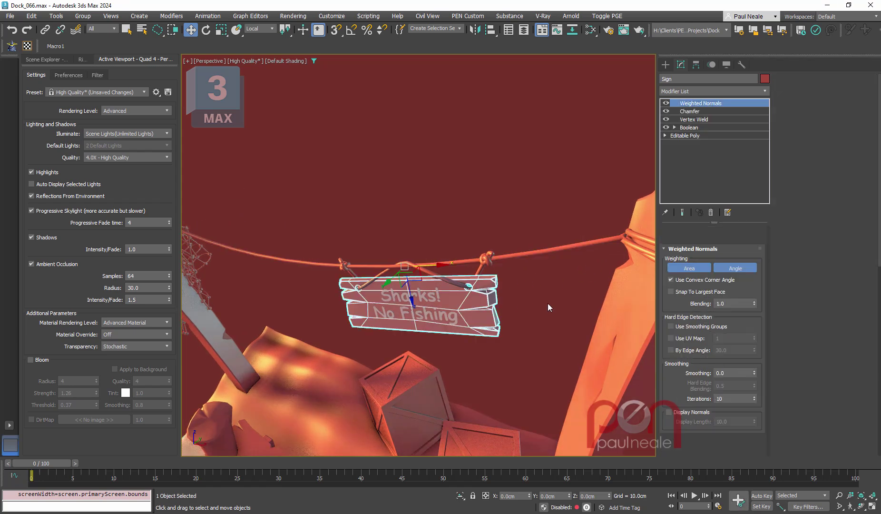
pyautogui.keyDown('alt'); pyautogui.moveTo(548, 303); pyautogui.dragTo(537, 289, button='middle'); pyautogui.keyUp('alt')
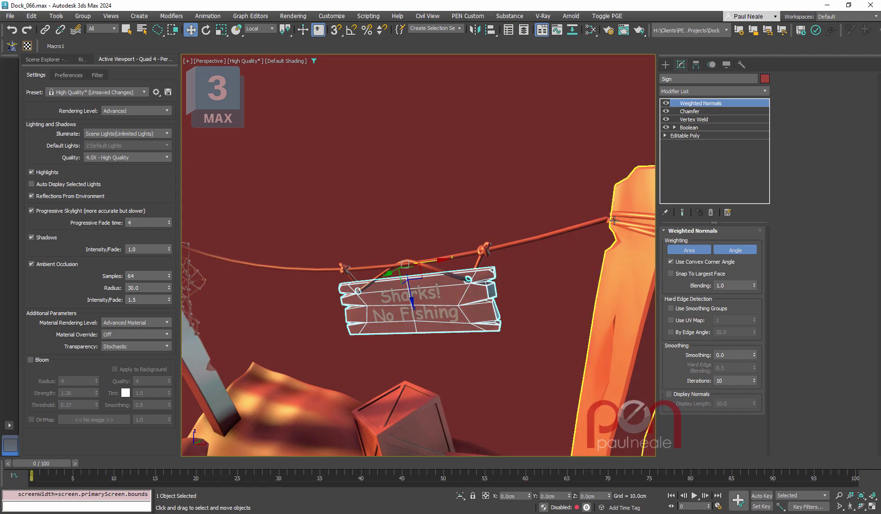
pyautogui.keyDown('alt'); pyautogui.moveTo(573, 278); pyautogui.dragTo(533, 234, button='middle'); pyautogui.keyUp('alt')
# Select the rope loops wrapped around the sign post and examine their Array modifier over the Editable Spline.
pyautogui.click(573, 242)
pyautogui.keyDown('alt'); pyautogui.moveTo(476, 172); pyautogui.dragTo(485, 218, button='middle'); pyautogui.keyUp('alt')
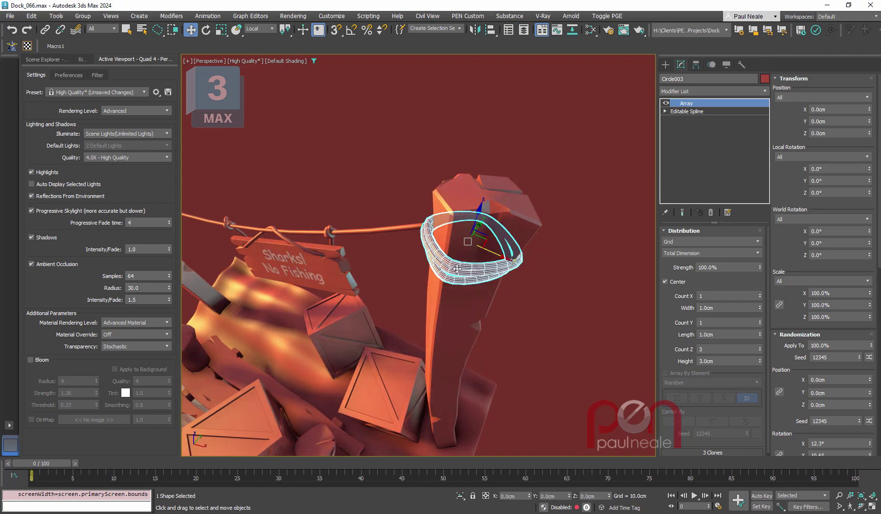
pyautogui.keyDown('alt'); pyautogui.moveTo(463, 267); pyautogui.dragTo(552, 169, button='middle'); pyautogui.keyUp('alt')
pyautogui.moveTo(495, 221)
pyautogui.keyDown('alt'); pyautogui.mouseDown(button='middle')
pyautogui.moveTo(573, 244)
pyautogui.moveTo(528, 258)
pyautogui.moveTo(463, 248)
pyautogui.moveTo(466, 285)
pyautogui.moveTo(470, 248)
pyautogui.moveTo(502, 267)
pyautogui.moveTo(498, 232)
pyautogui.moveTo(523, 281)
pyautogui.moveTo(517, 264)
pyautogui.moveTo(491, 249)
pyautogui.moveTo(507, 220)
pyautogui.mouseUp(button='middle'); pyautogui.keyUp('alt')
# Select the knot on the sign's hanging rope to review its Torus Knot settings, and examine the netted post.
pyautogui.click(488, 235)
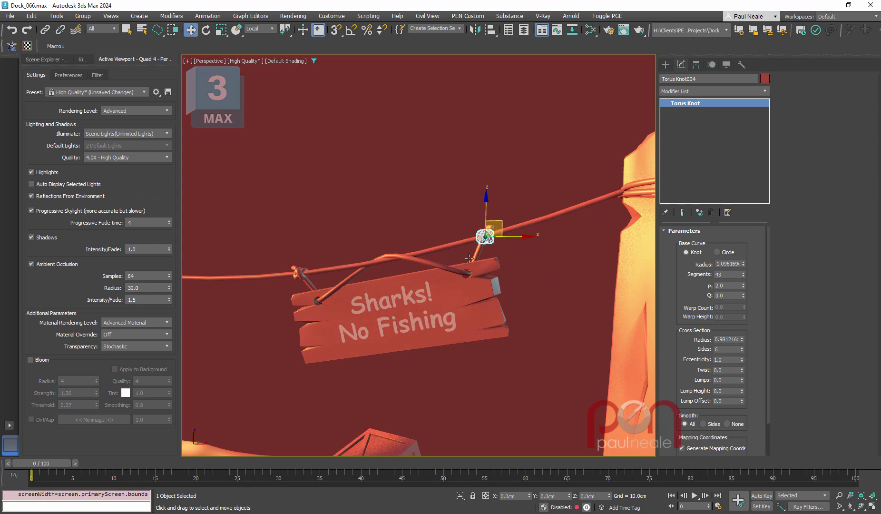
pyautogui.keyDown('alt'); pyautogui.moveTo(470, 258); pyautogui.dragTo(559, 199, button='middle'); pyautogui.keyUp('alt')
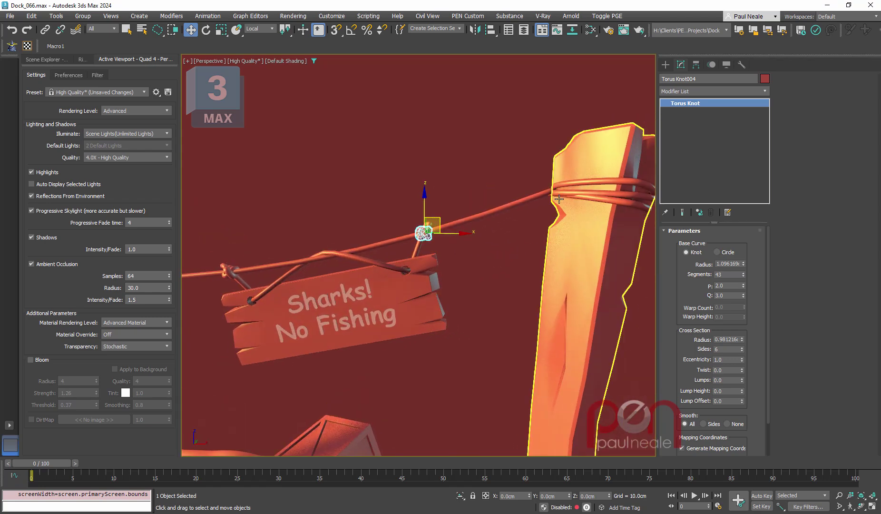
pyautogui.scroll(-10, 508, 245)
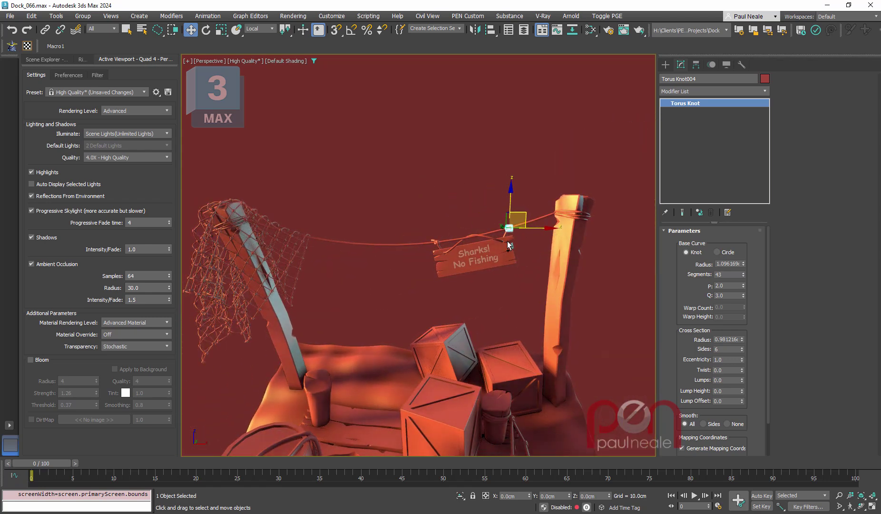
pyautogui.scroll(10, 249, 194)
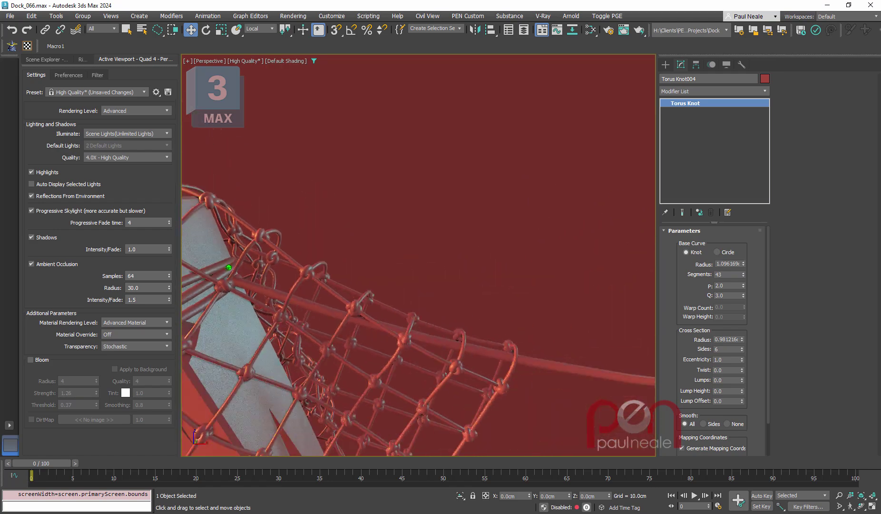
pyautogui.scroll(-10, 414, 356)
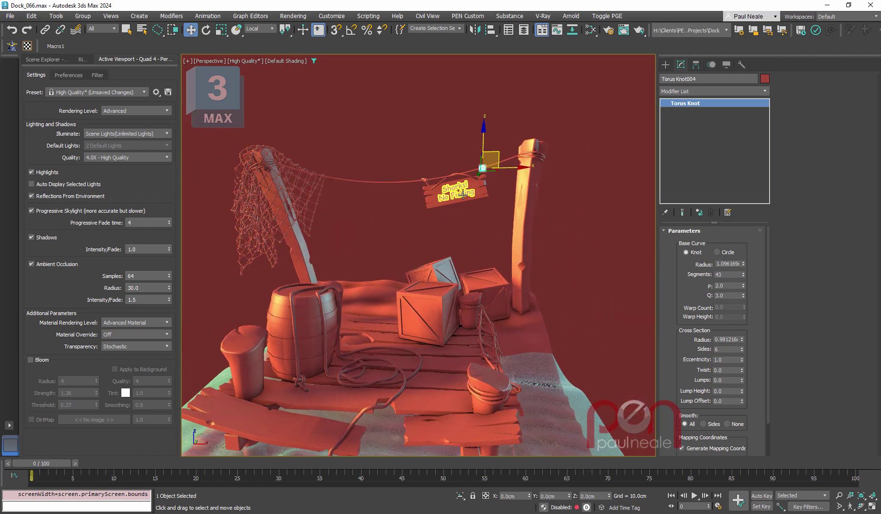
# Select the hanging sign again and review its stack from Editable Poly through Boolean, Vertex Weld and Chamfer to Weighted Normals.
pyautogui.click(496, 192)
pyautogui.scroll(4, 496, 193)
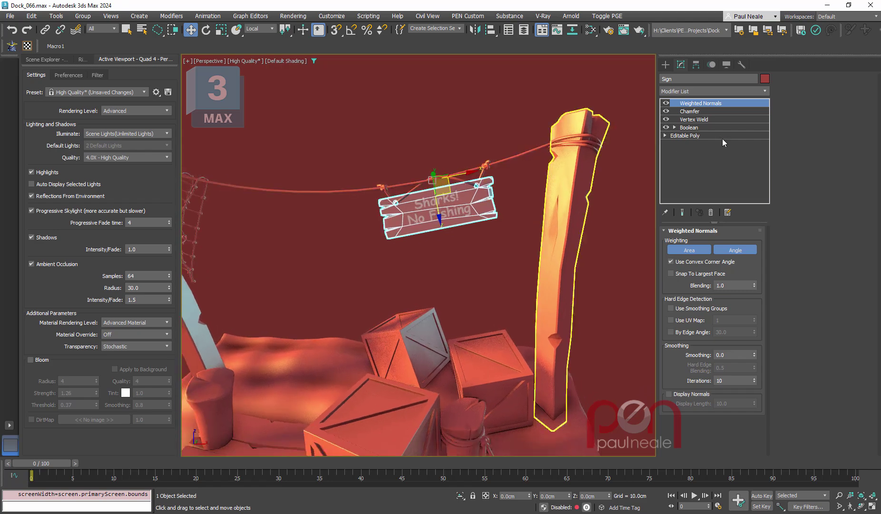
pyautogui.scroll(6, 394, 192)
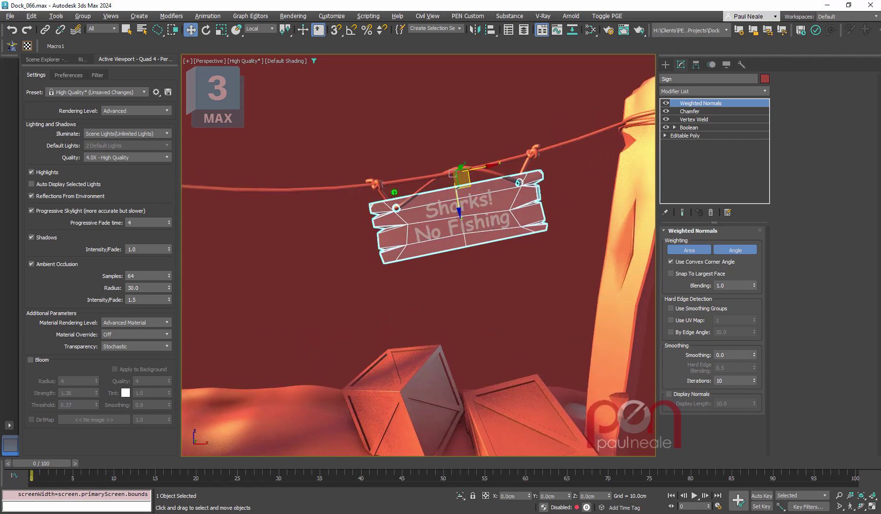
pyautogui.scroll(-6, 394, 192)
pyautogui.keyDown('alt'); pyautogui.moveTo(394, 192); pyautogui.dragTo(361, 270, button='middle'); pyautogui.keyUp('alt')
pyautogui.scroll(-6, 557, 215)
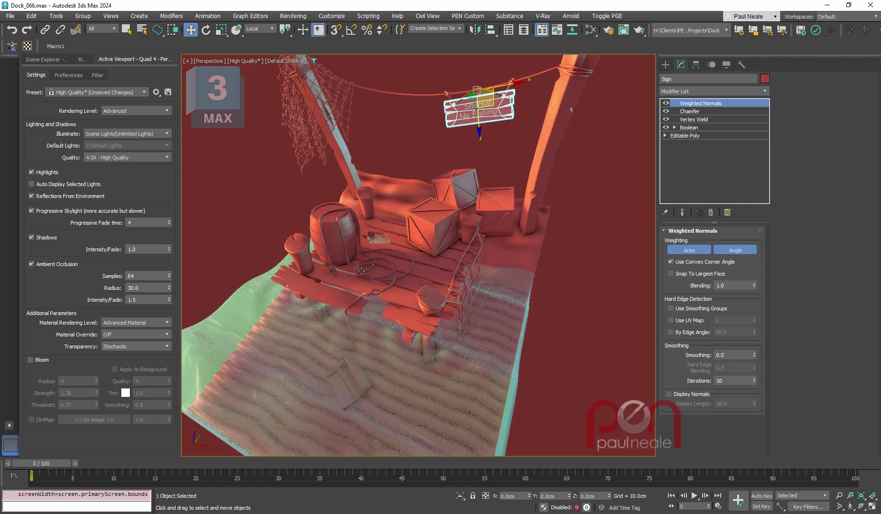
# Select the coiled rope on the dock and examine its base Freehand spline from above.
pyautogui.click(389, 287)
pyautogui.scroll(4, 390, 287)
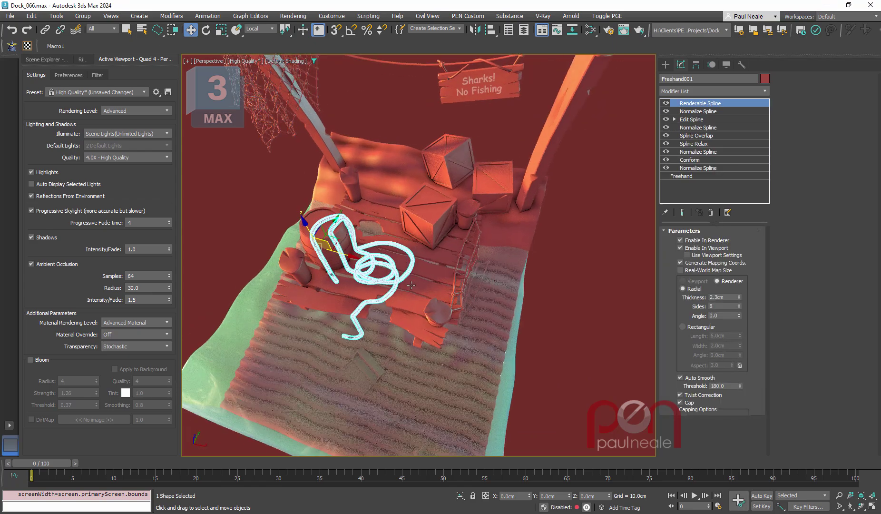
pyautogui.moveTo(389, 288)
pyautogui.keyDown('alt'); pyautogui.mouseDown(button='middle')
pyautogui.moveTo(415, 277)
pyautogui.moveTo(422, 242)
pyautogui.mouseUp(button='middle'); pyautogui.keyUp('alt')
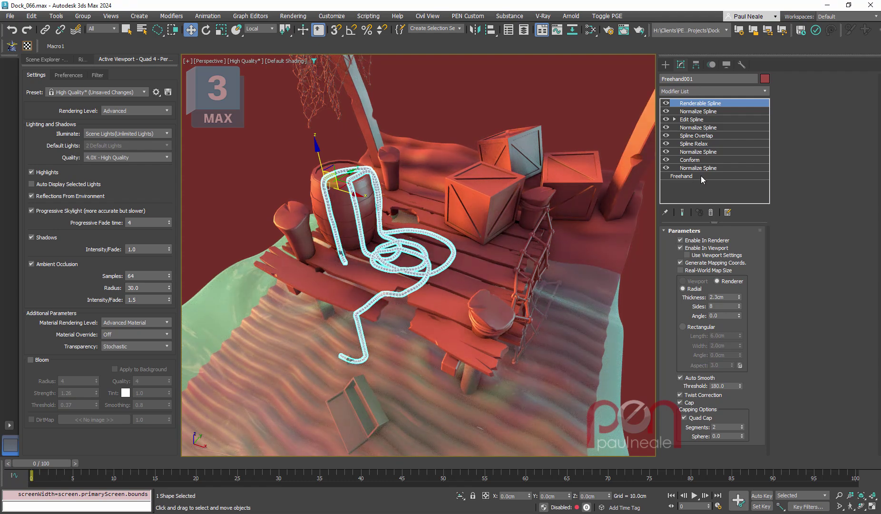
pyautogui.click(696, 176)
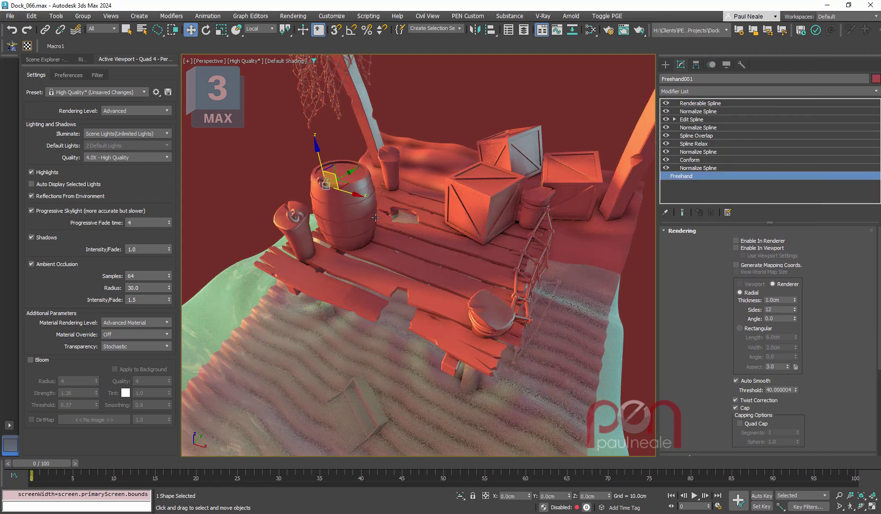
pyautogui.keyDown('alt'); pyautogui.moveTo(333, 142); pyautogui.dragTo(315, 49, button='middle'); pyautogui.keyUp('alt')
pyautogui.keyDown('alt'); pyautogui.moveTo(309, 96); pyautogui.dragTo(276, 100, button='middle'); pyautogui.keyUp('alt')
pyautogui.scroll(-5, 290, 214)
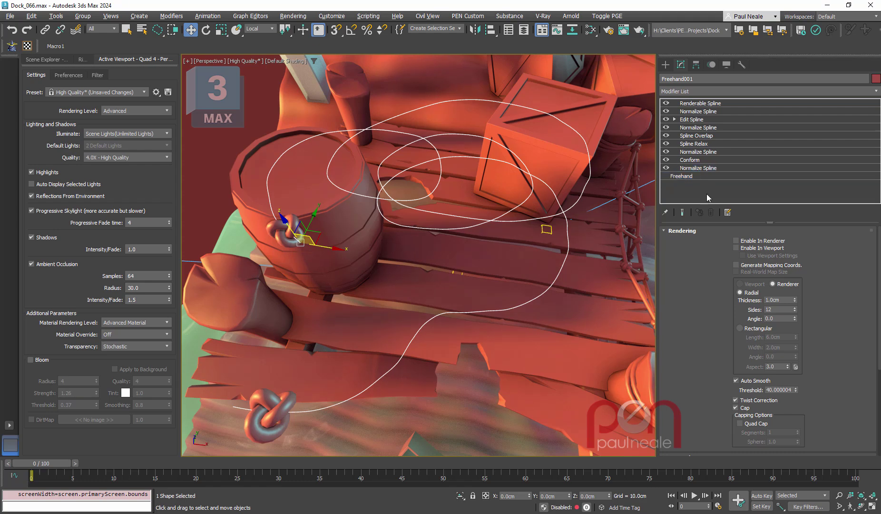
# Review the coiled rope's first Normalize Spline and its Conform modifier, examining how the spline drapes over the barrel and dock.
pyautogui.click(698, 167)
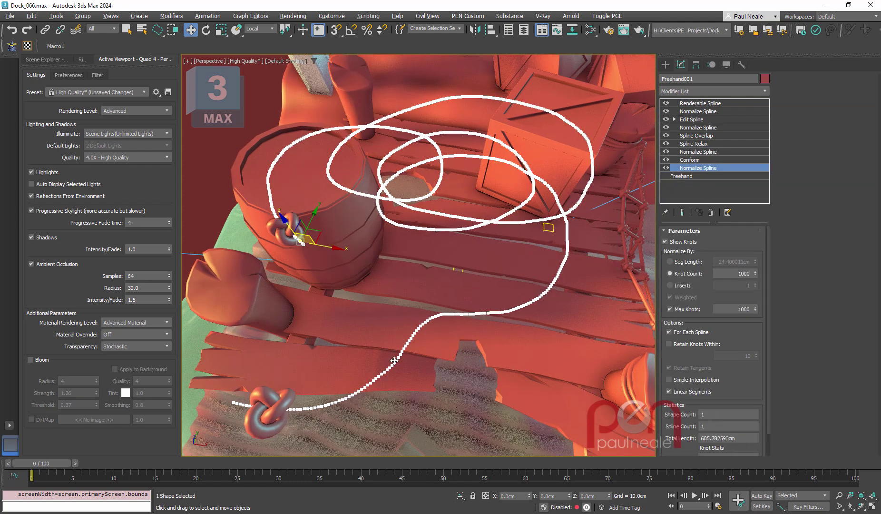
pyautogui.keyDown('alt'); pyautogui.moveTo(395, 357); pyautogui.dragTo(364, 346, button='middle'); pyautogui.keyUp('alt')
pyautogui.click(690, 175)
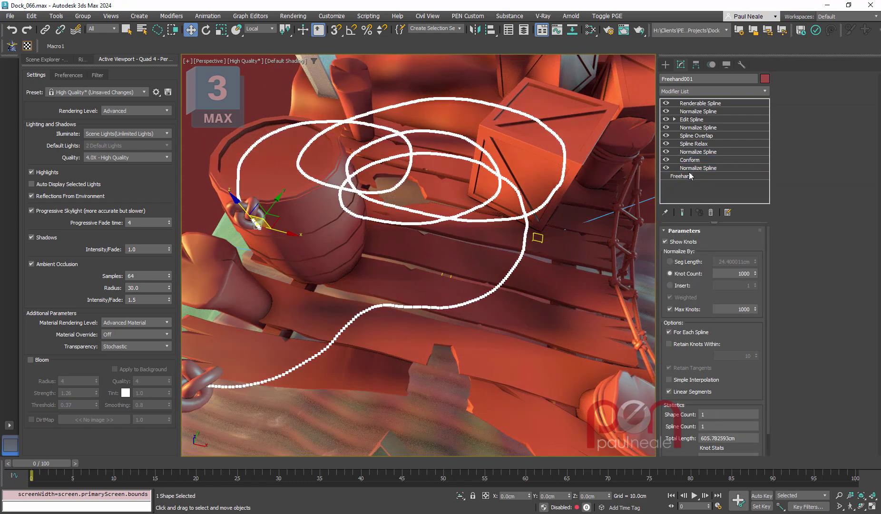
pyautogui.click(689, 160)
pyautogui.keyDown('alt'); pyautogui.moveTo(529, 353); pyautogui.dragTo(477, 299, button='middle'); pyautogui.keyUp('alt')
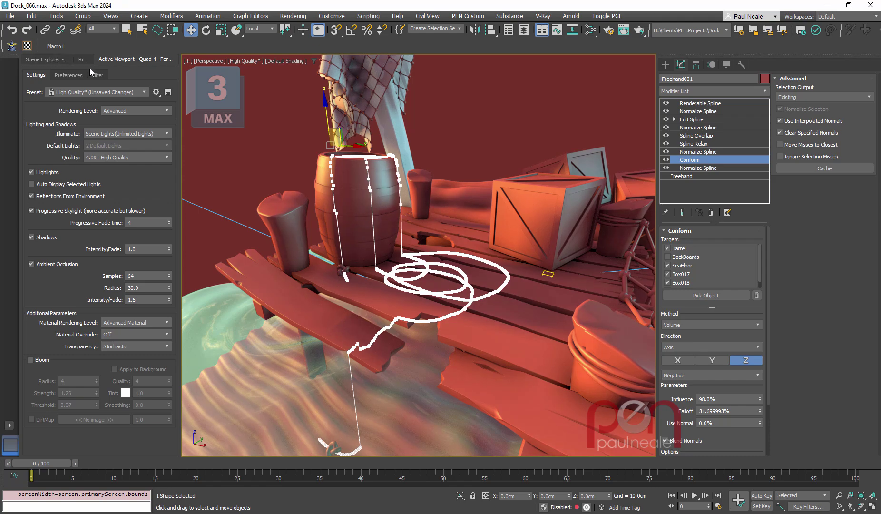
# Expand the default layer in the scene explorer, unhide Plane004, and select it to examine it over the dock boards.
pyautogui.click(51, 61)
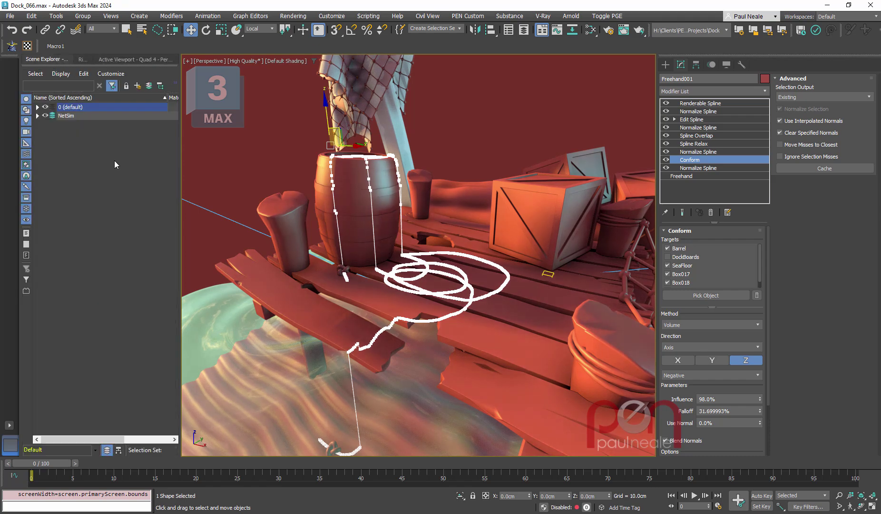
pyautogui.click(38, 107)
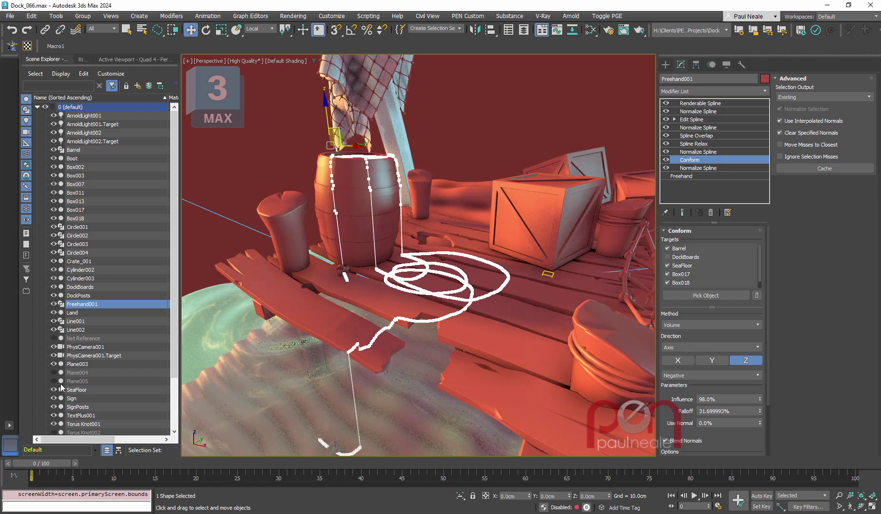
pyautogui.click(53, 373)
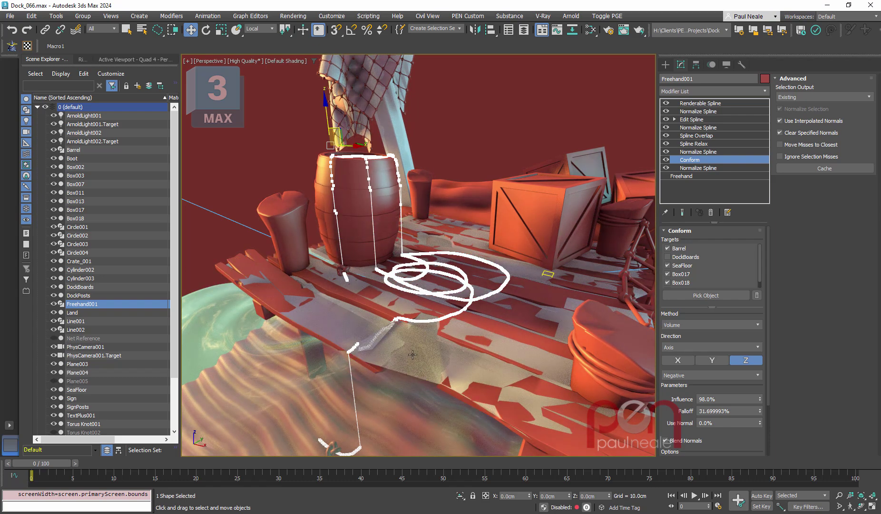
pyautogui.click(464, 351)
pyautogui.keyDown('alt'); pyautogui.moveTo(465, 350); pyautogui.dragTo(422, 289, button='middle'); pyautogui.keyUp('alt')
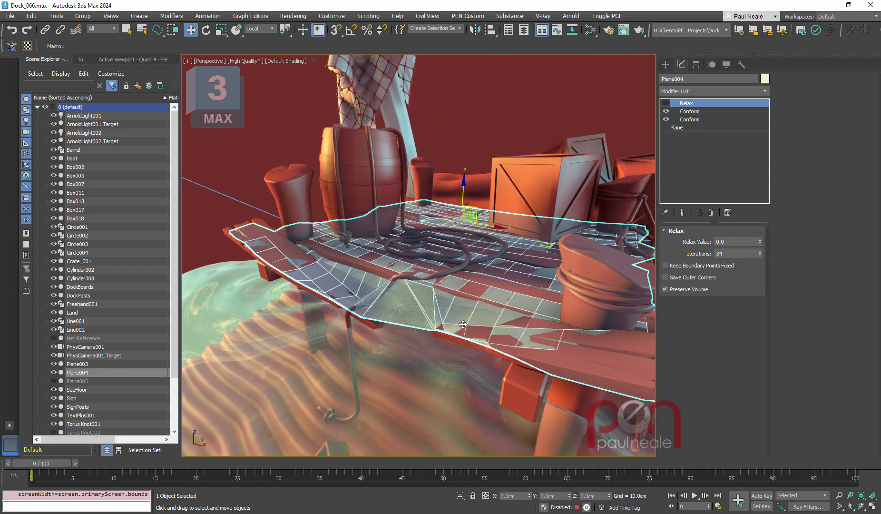
# Step through Plane004's stack from the base Plane through both Conform modifiers targeting DockBoards.
pyautogui.click(676, 127)
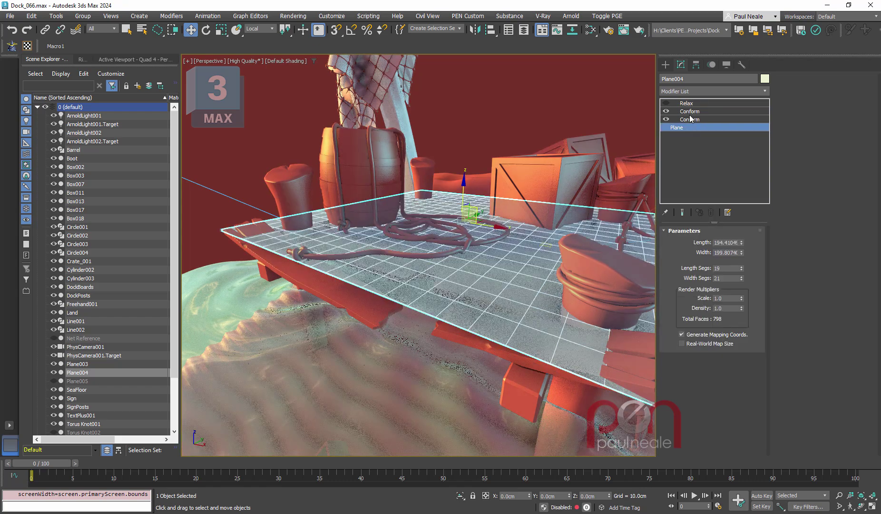
pyautogui.click(697, 118)
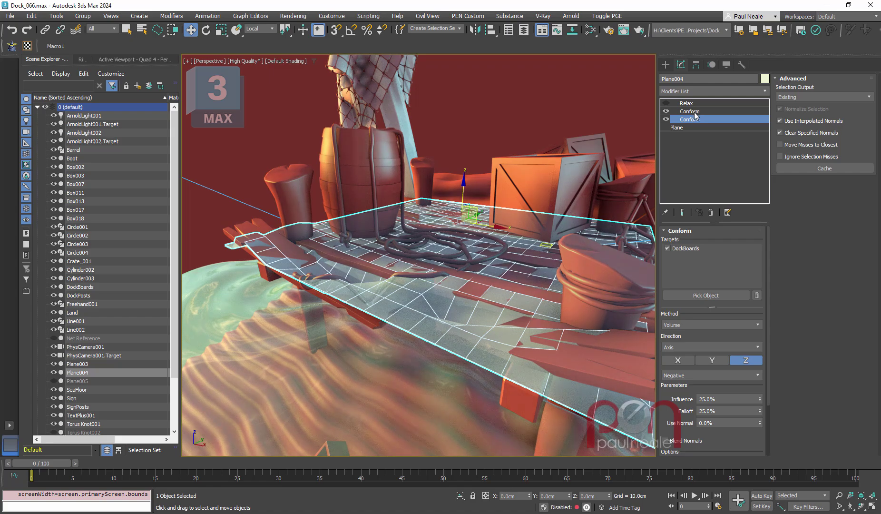
pyautogui.click(695, 112)
pyautogui.moveTo(469, 269)
pyautogui.keyDown('alt'); pyautogui.mouseDown(button='middle')
pyautogui.moveTo(413, 296)
pyautogui.moveTo(440, 245)
pyautogui.moveTo(461, 274)
pyautogui.mouseUp(button='middle'); pyautogui.keyUp('alt')
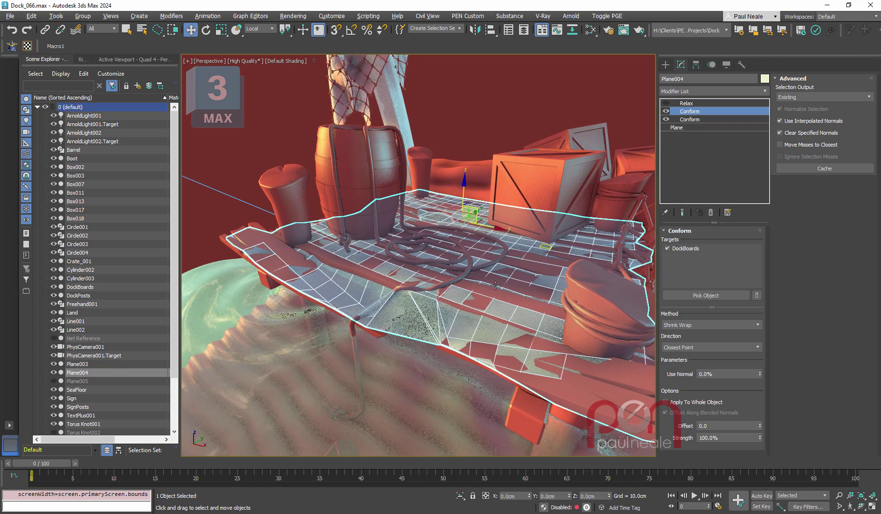
# Return to the coiled rope's Conform level, hide Plane004, and examine the spline dropping off the dock and its Conform targets.
pyautogui.click(458, 278)
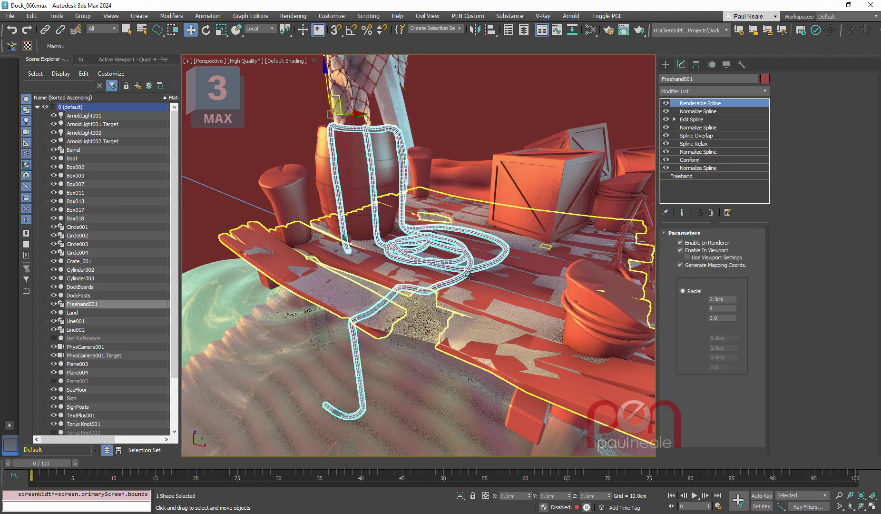
pyautogui.click(692, 162)
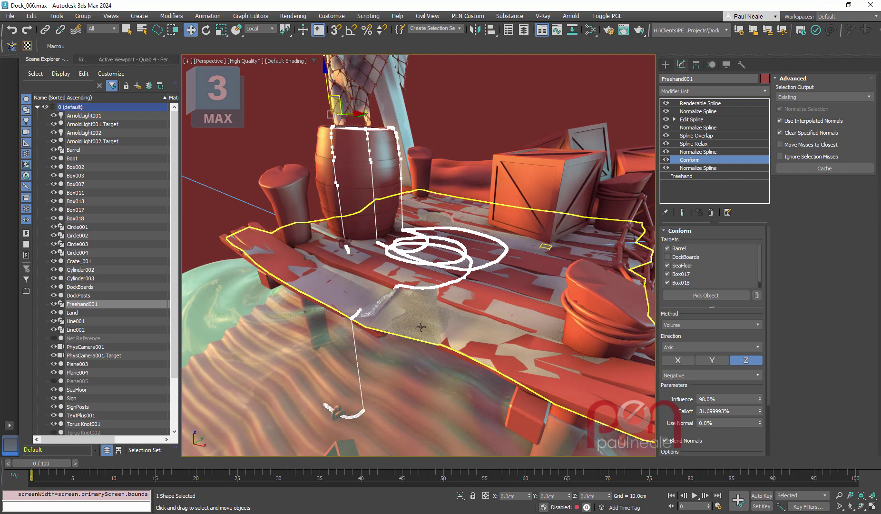
pyautogui.click(54, 372)
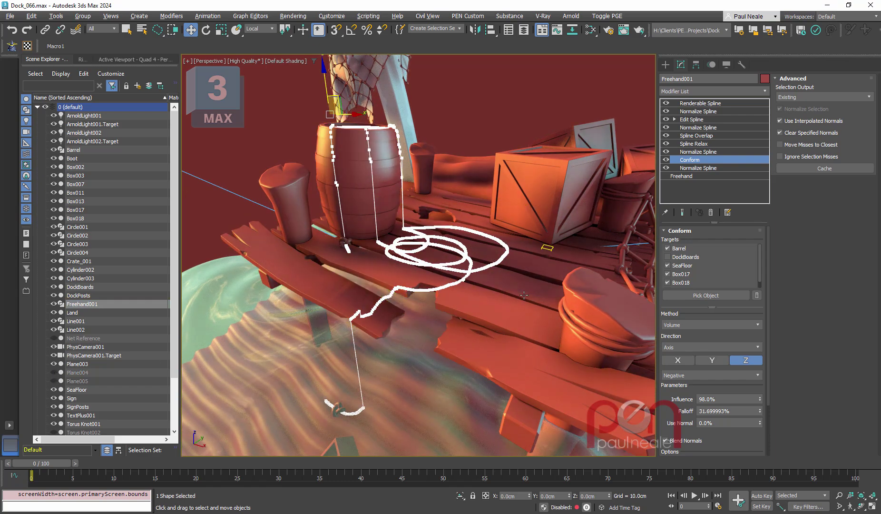
pyautogui.keyDown('alt'); pyautogui.moveTo(524, 295); pyautogui.dragTo(372, 367, button='middle'); pyautogui.keyUp('alt')
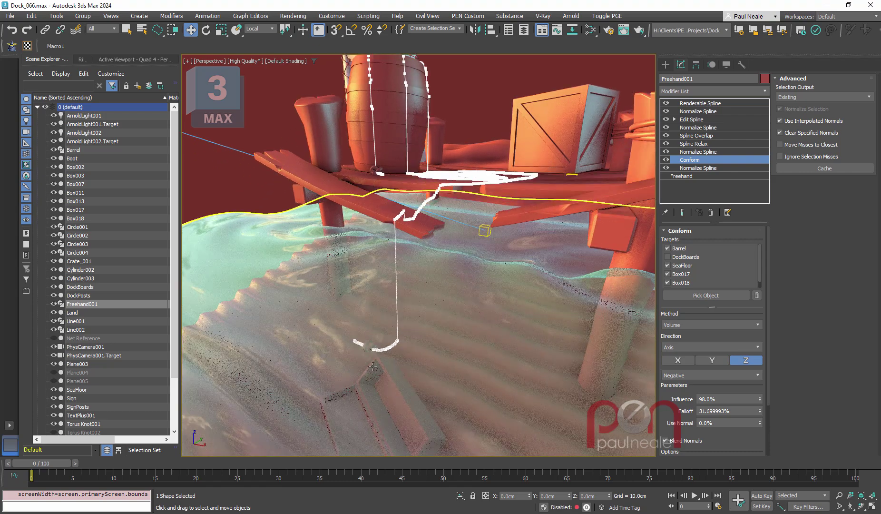
pyautogui.keyDown('alt'); pyautogui.moveTo(469, 285); pyautogui.dragTo(474, 342, button='middle'); pyautogui.keyUp('alt')
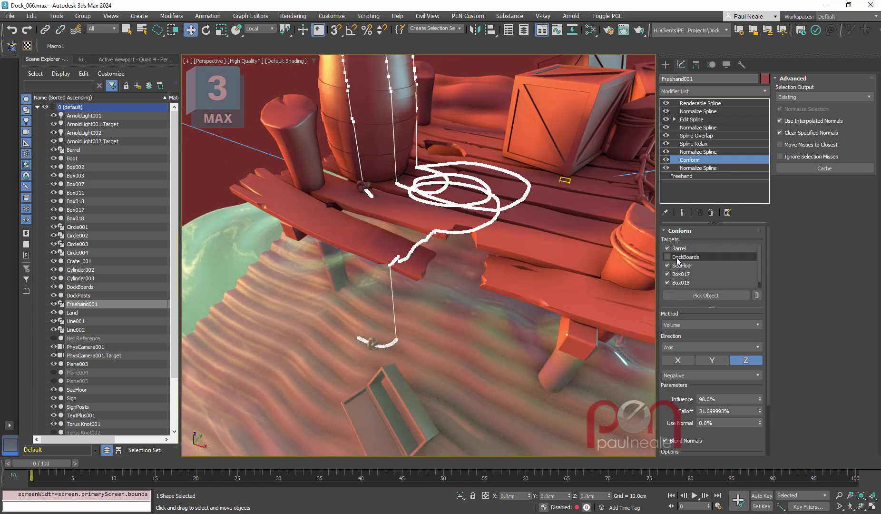
# Examine the coiled rope at the Normalize Spline directly above Conform, checking its knots from the barrel down to the seafloor.
pyautogui.moveTo(477, 278); pyautogui.dragTo(422, 298, button='middle')
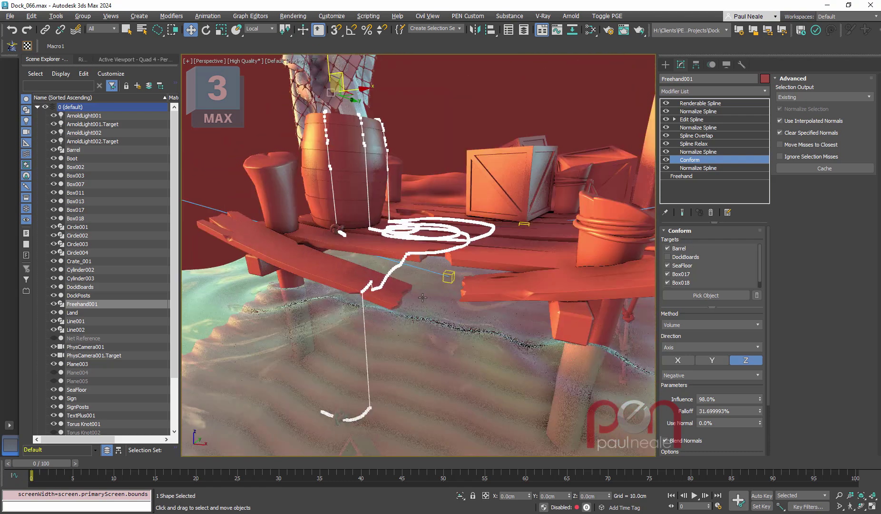
pyautogui.click(692, 152)
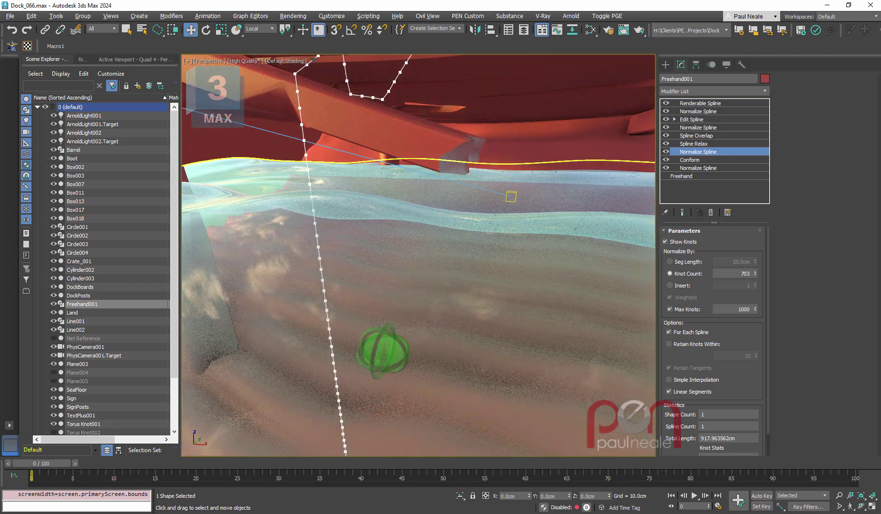
pyautogui.scroll(-5, 383, 352)
pyautogui.keyDown('alt'); pyautogui.moveTo(404, 295); pyautogui.dragTo(381, 328, button='middle'); pyautogui.keyUp('alt')
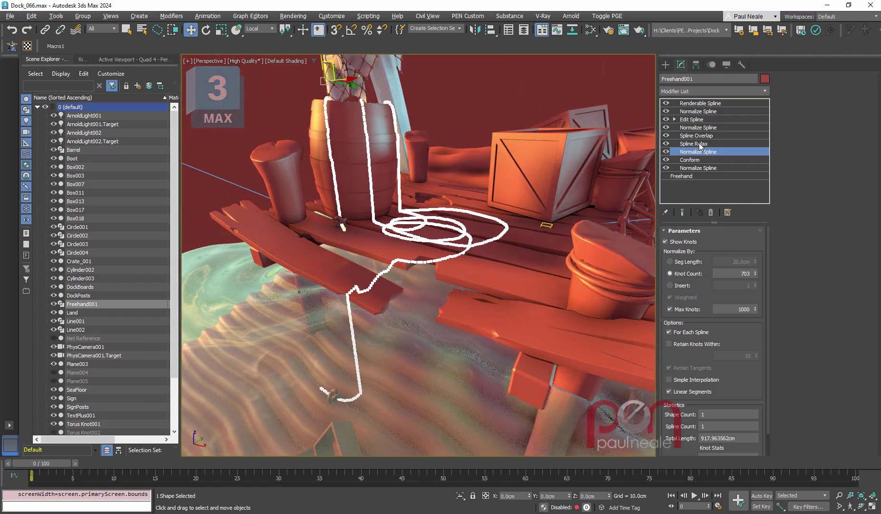
# Compare the rope with Spline Relax disabled and enabled to examine how it smooths the conformed spline.
pyautogui.click(695, 144)
pyautogui.scroll(4, 460, 251)
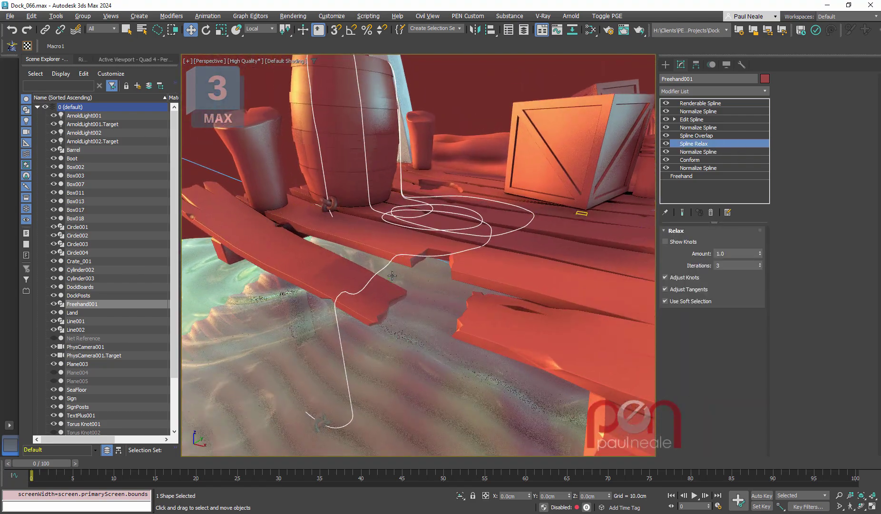
pyautogui.click(666, 143)
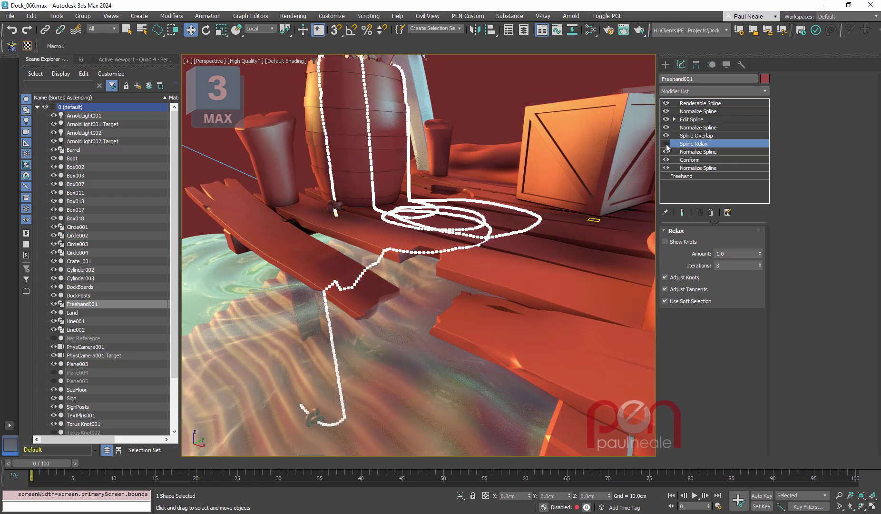
pyautogui.click(666, 143)
pyautogui.click(666, 143)
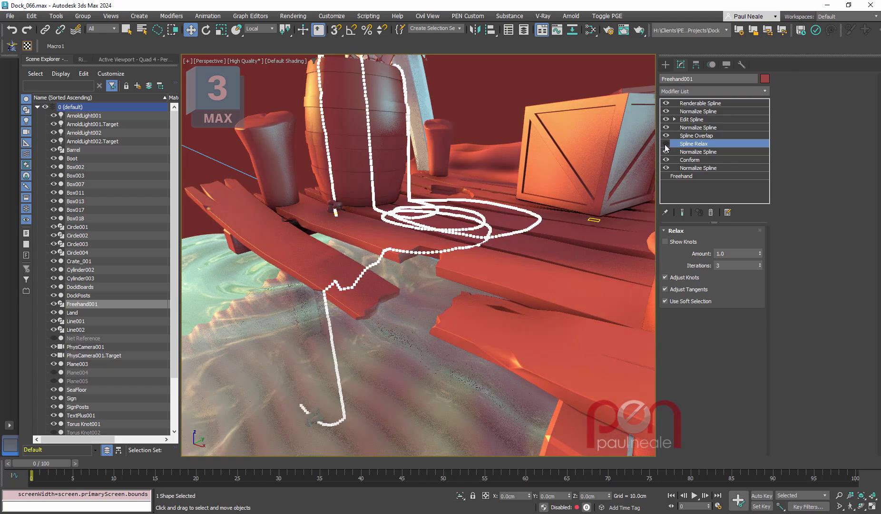
pyautogui.click(666, 144)
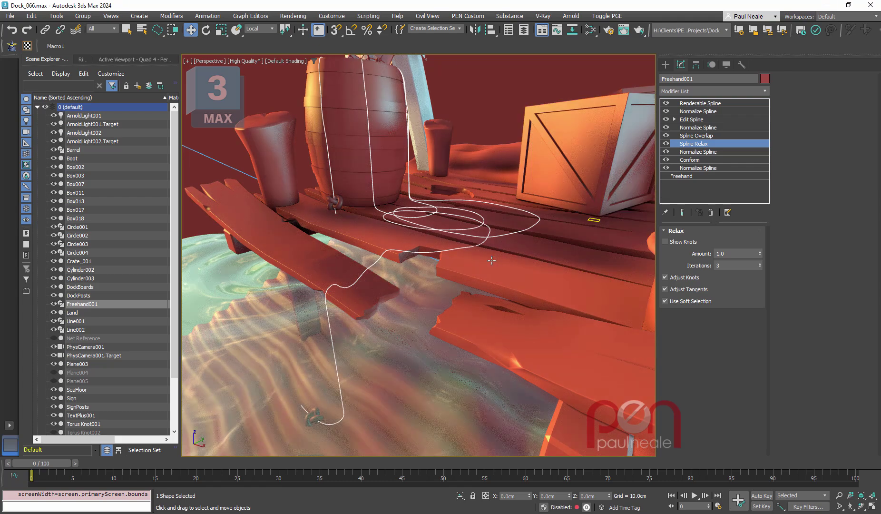
pyautogui.keyDown('alt'); pyautogui.moveTo(492, 260); pyautogui.dragTo(631, 220, button='middle'); pyautogui.keyUp('alt')
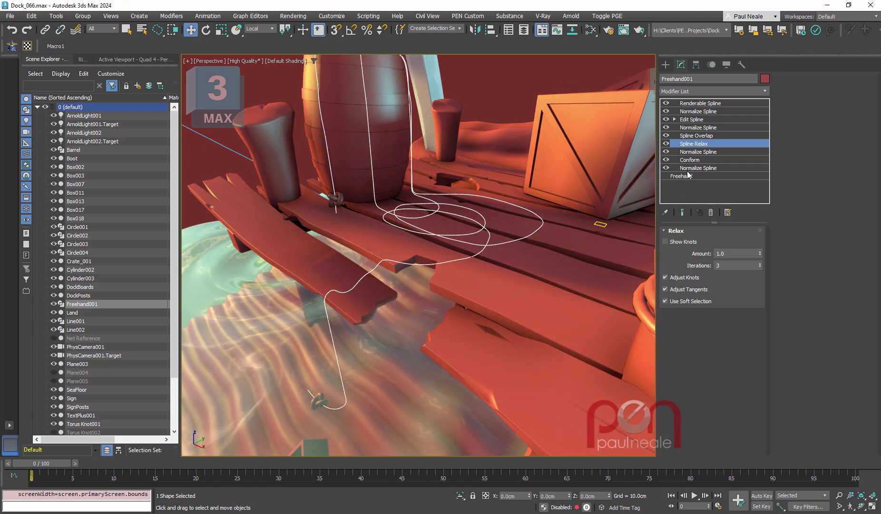
# Compare the Normalize Spline below Spline Relax with Spline Overlap, and examine how the rope's loops cross over each other.
pyautogui.click(690, 152)
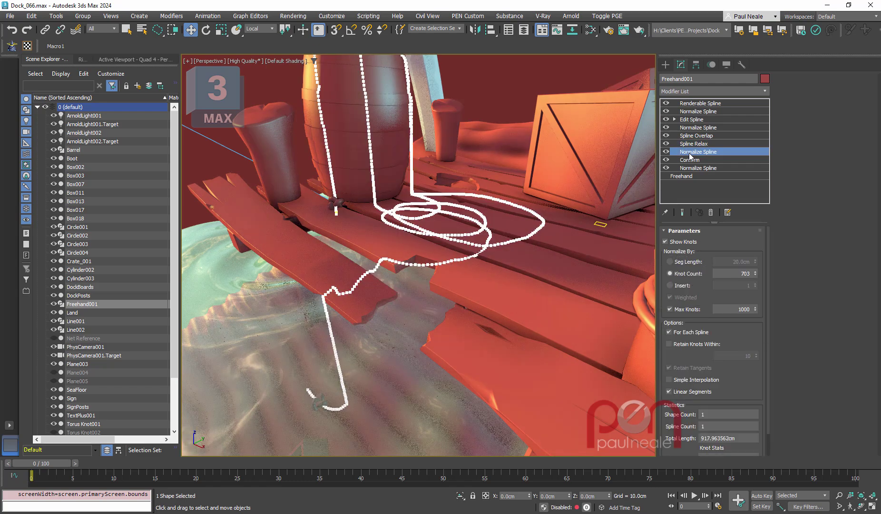
pyautogui.click(692, 136)
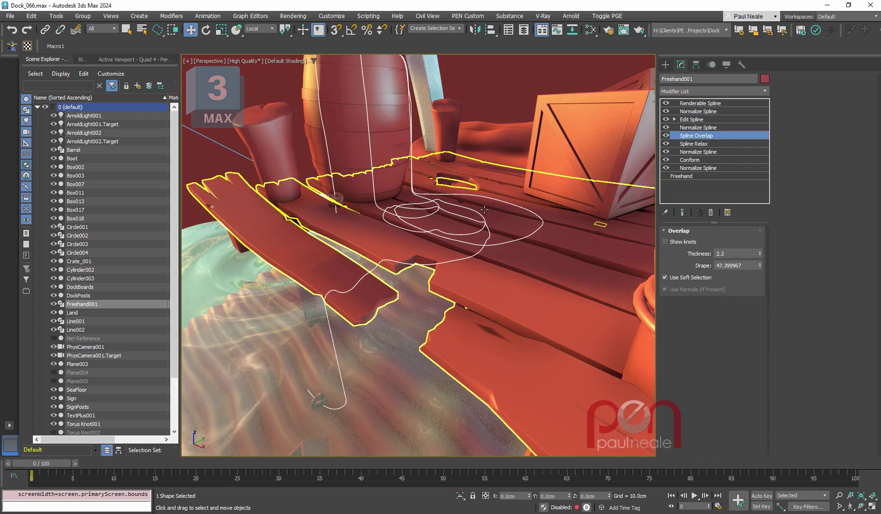
pyautogui.scroll(2, 484, 209)
pyautogui.scroll(5, 429, 197)
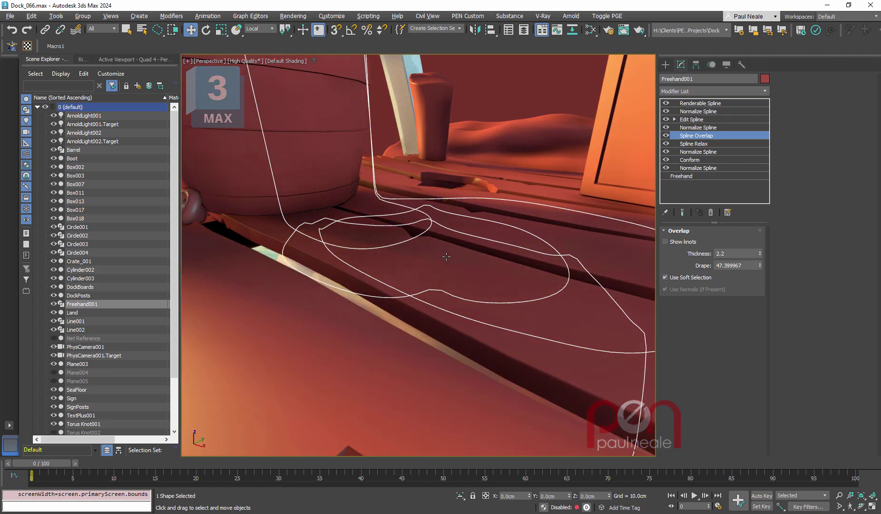
pyautogui.press('`')
pyautogui.press('`')
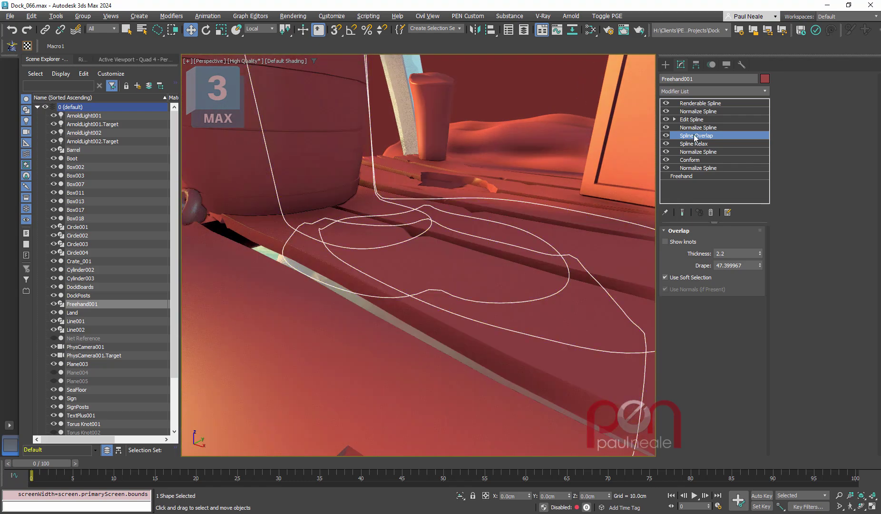
pyautogui.scroll(-4, 563, 230)
pyautogui.keyDown('alt'); pyautogui.moveTo(482, 231); pyautogui.dragTo(501, 323, button='middle'); pyautogui.keyUp('alt')
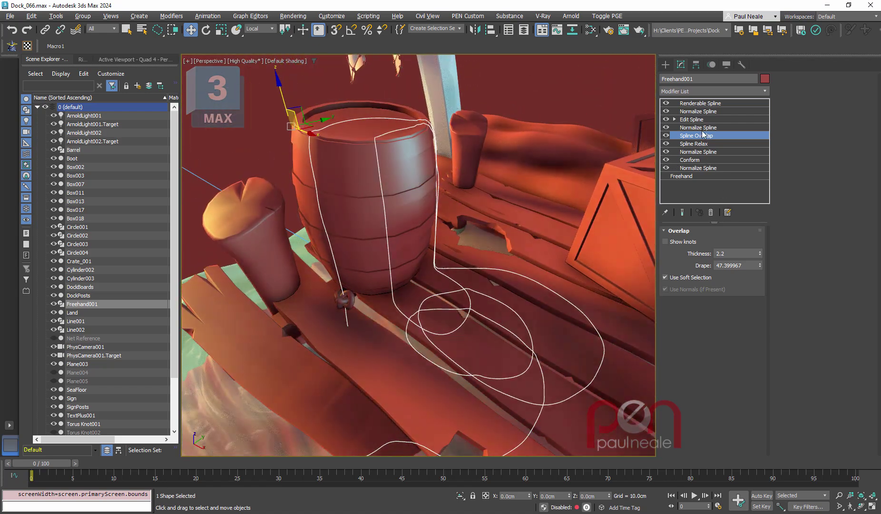
# Turn on Show Knots in the Normalize Spline above Spline Overlap and examine the rope's knot spacing.
pyautogui.click(698, 128)
pyautogui.scroll(-2, 499, 267)
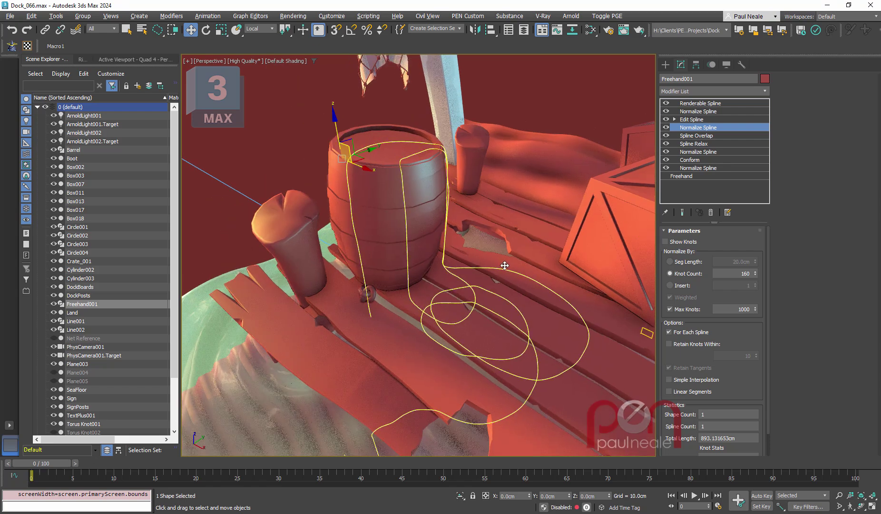
pyautogui.click(672, 243)
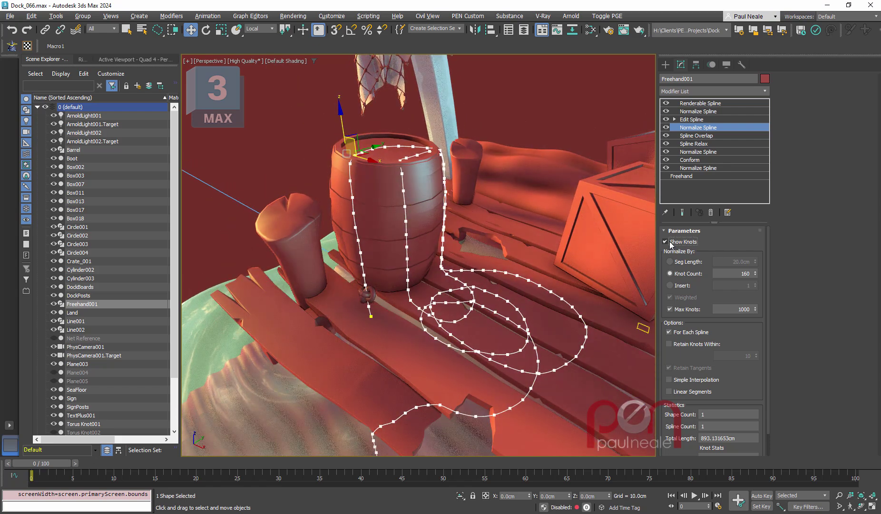
pyautogui.scroll(4, 498, 284)
pyautogui.moveTo(498, 284)
pyautogui.keyDown('alt'); pyautogui.mouseDown(button='middle')
pyautogui.moveTo(452, 271)
pyautogui.moveTo(493, 272)
pyautogui.mouseUp(button='middle'); pyautogui.keyUp('alt')
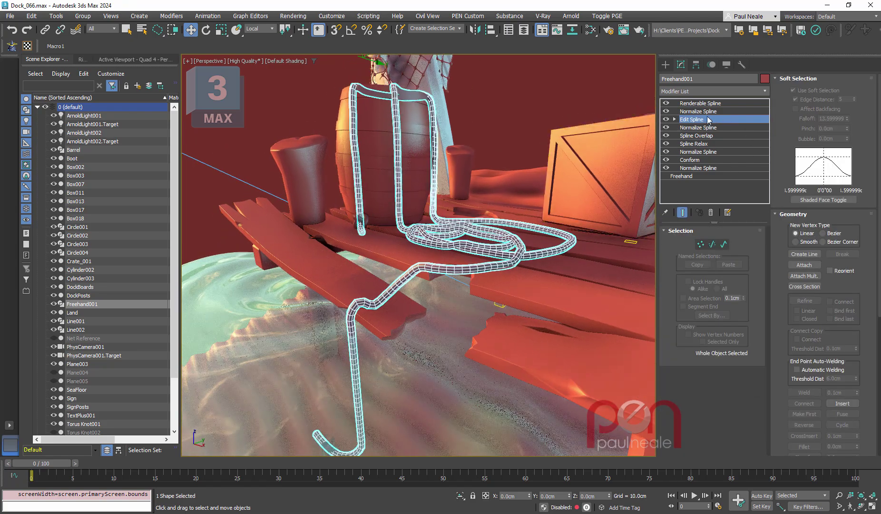
# Review the rope's Edit Spline against the Normalize Spline beneath it, examining the coils beside the barrel.
pyautogui.keyDown('alt'); pyautogui.moveTo(484, 305); pyautogui.dragTo(443, 336, button='middle'); pyautogui.keyUp('alt')
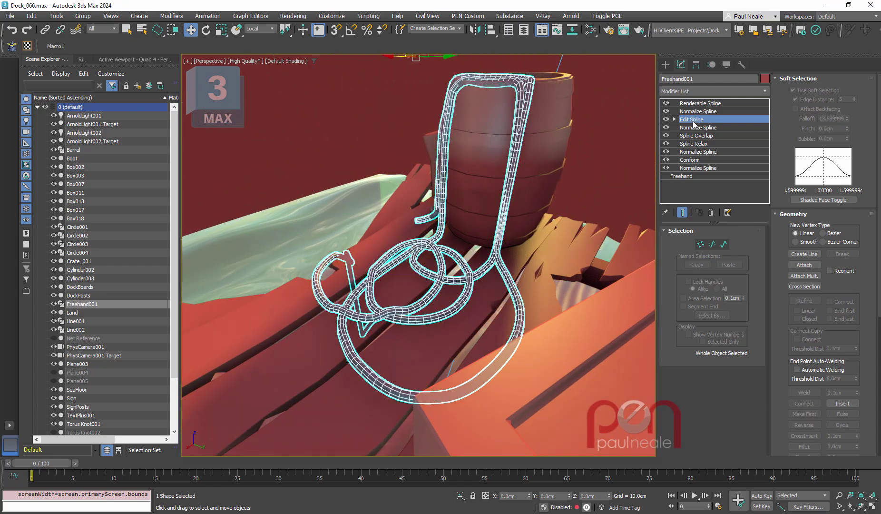
pyautogui.click(696, 128)
pyautogui.click(692, 120)
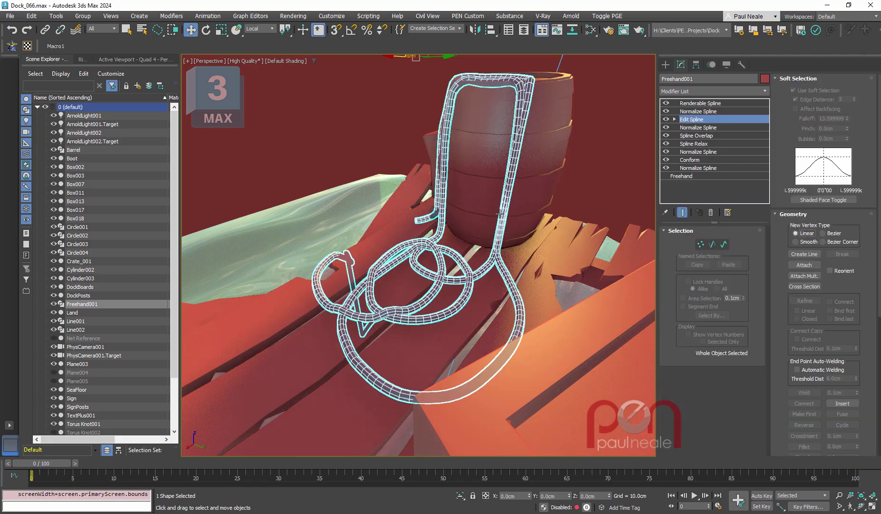
pyautogui.keyDown('alt'); pyautogui.moveTo(515, 248); pyautogui.dragTo(464, 253, button='middle'); pyautogui.keyUp('alt')
pyautogui.scroll(2, 464, 253)
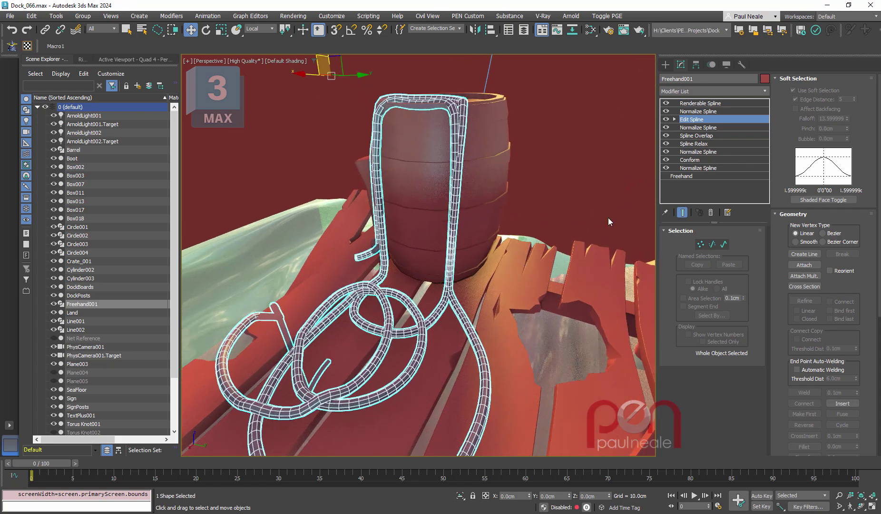
# Turn on Show Knots in the Normalize Spline above Edit Spline and examine the knots around the coils.
pyautogui.click(699, 113)
pyautogui.keyDown('alt'); pyautogui.moveTo(528, 248); pyautogui.dragTo(585, 259, button='middle'); pyautogui.keyUp('alt')
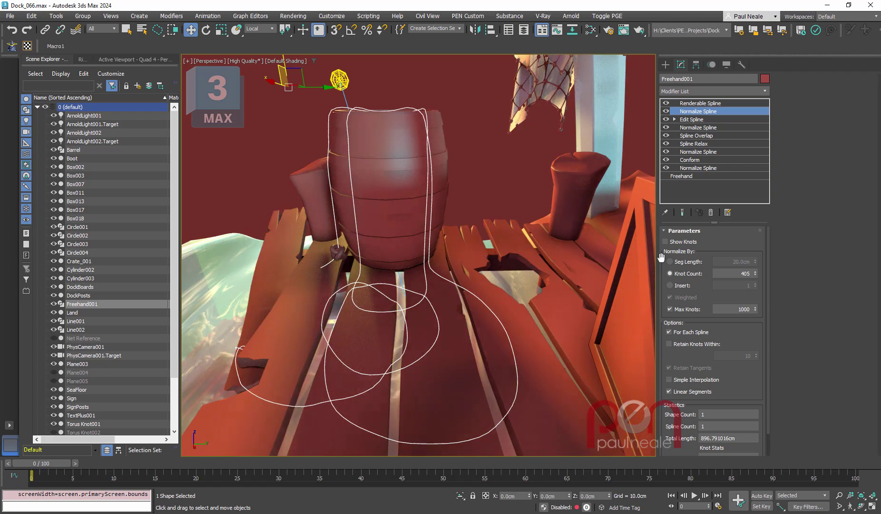
pyautogui.click(666, 243)
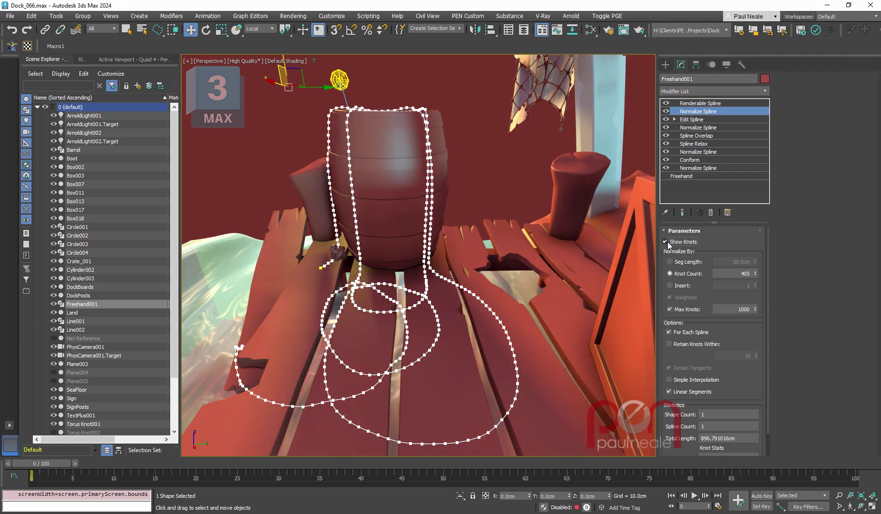
pyautogui.keyDown('alt'); pyautogui.moveTo(502, 263); pyautogui.dragTo(574, 258, button='middle'); pyautogui.keyUp('alt')
# Review the rope's Renderable Spline settings and the finished rope draped over the barrel and dock.
pyautogui.click(701, 104)
pyautogui.scroll(-5, 574, 259)
pyautogui.keyDown('alt'); pyautogui.moveTo(505, 307); pyautogui.dragTo(441, 307, button='middle'); pyautogui.keyUp('alt')
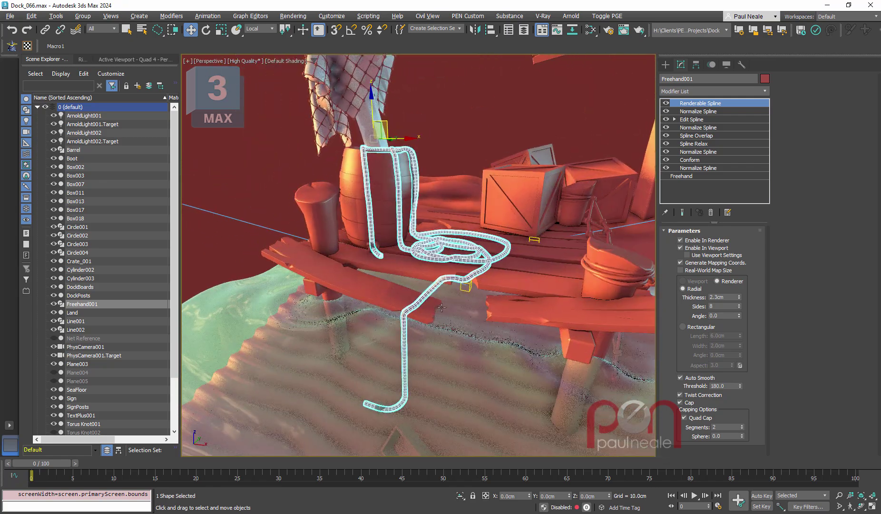
pyautogui.keyDown('alt'); pyautogui.moveTo(455, 255); pyautogui.dragTo(489, 265, button='middle'); pyautogui.keyUp('alt')
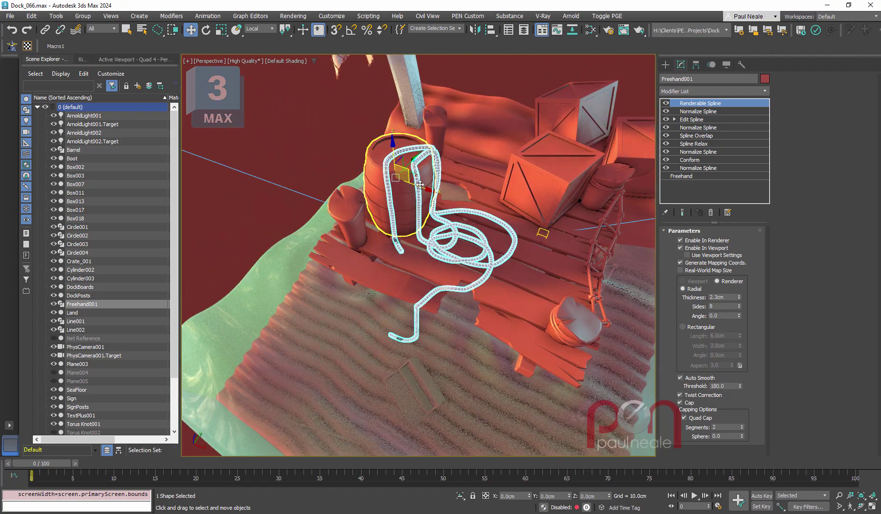
# Try moving the rope horizontally around the barrel to test how it drapes again over the barrel and dock.
pyautogui.moveTo(419, 184); pyautogui.dragTo(427, 187)
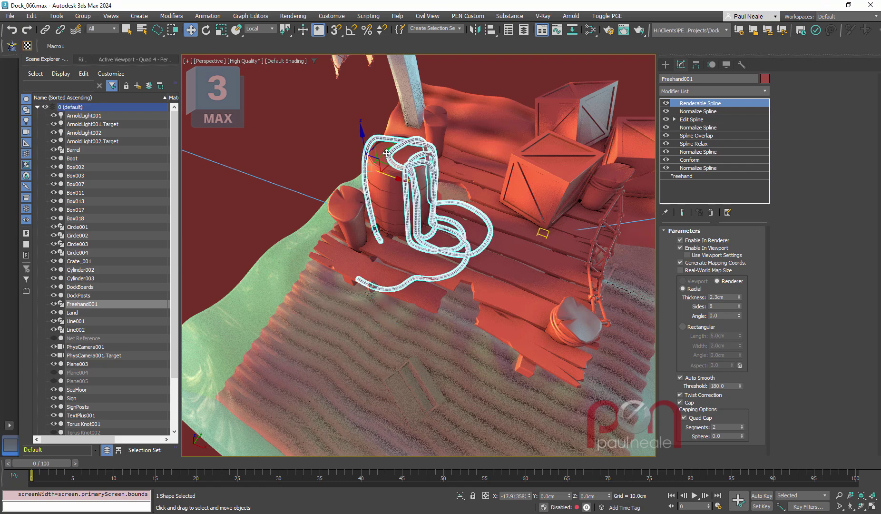
pyautogui.keyDown('alt'); pyautogui.moveTo(450, 192); pyautogui.dragTo(424, 177, button='middle'); pyautogui.keyUp('alt')
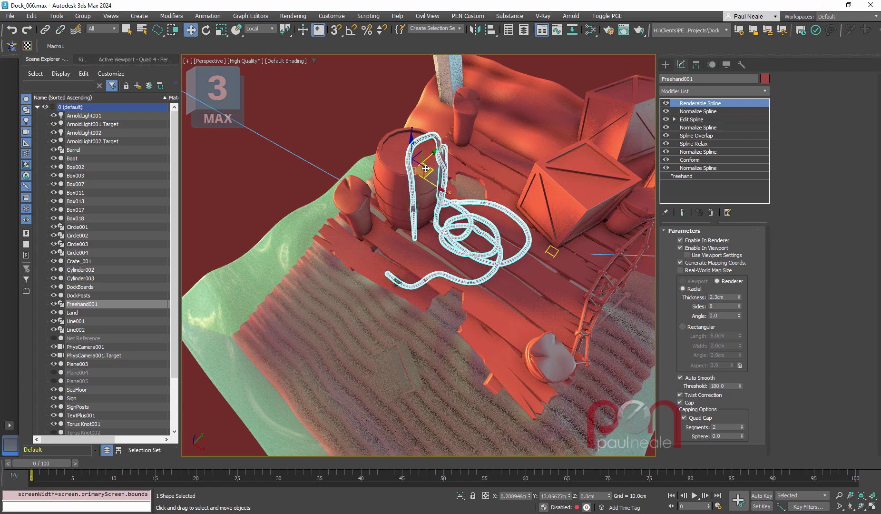
pyautogui.moveTo(419, 168); pyautogui.dragTo(419, 180)
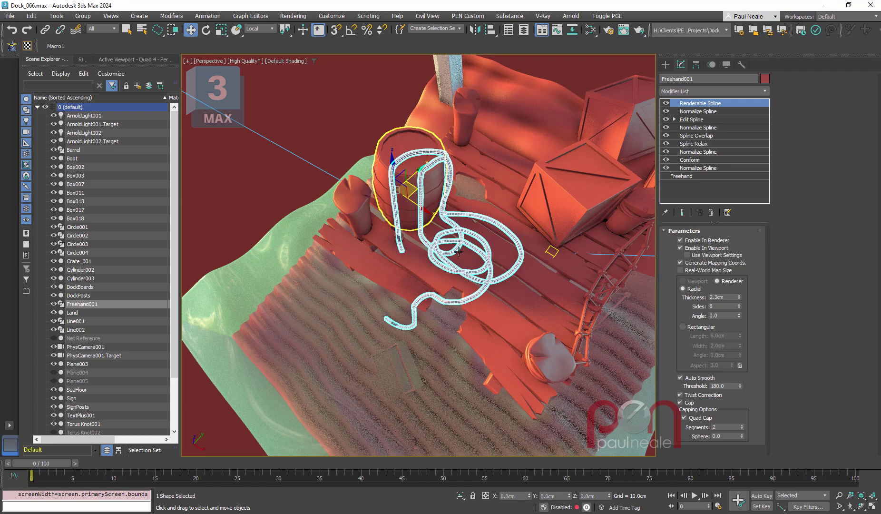
# Examine the net draped over the tilted post, and expand the NetSim layer in the scene explorer.
pyautogui.keyDown('alt'); pyautogui.moveTo(458, 251); pyautogui.dragTo(425, 119, button='middle'); pyautogui.keyUp('alt')
pyautogui.scroll(5, 423, 95)
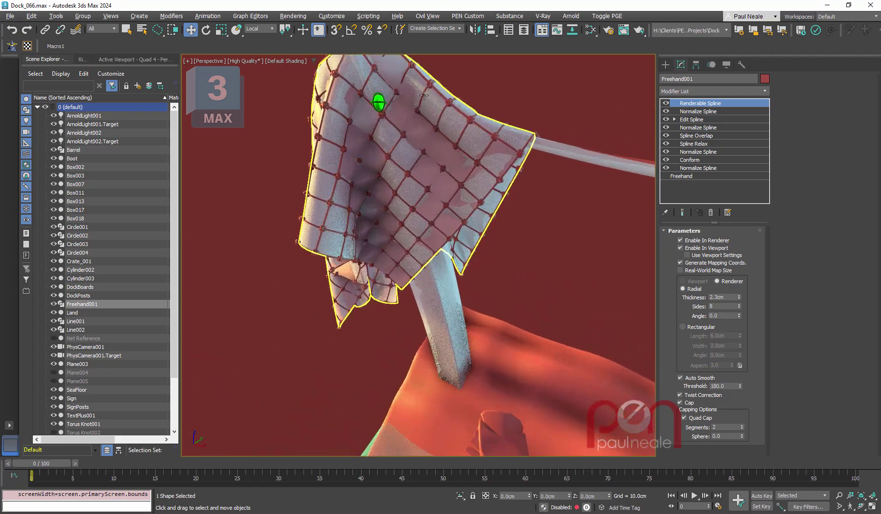
pyautogui.scroll(-5, 456, 226)
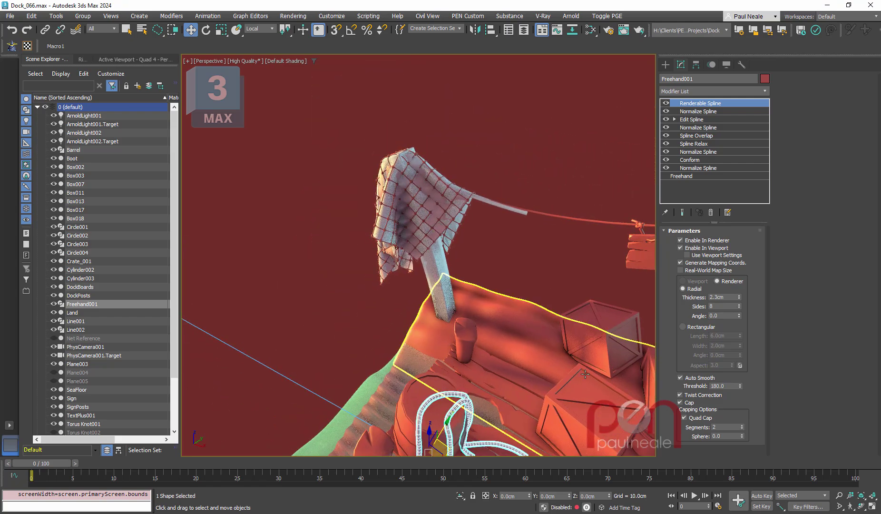
pyautogui.keyDown('alt'); pyautogui.moveTo(455, 226); pyautogui.dragTo(455, 226, button='middle'); pyautogui.keyUp('alt')
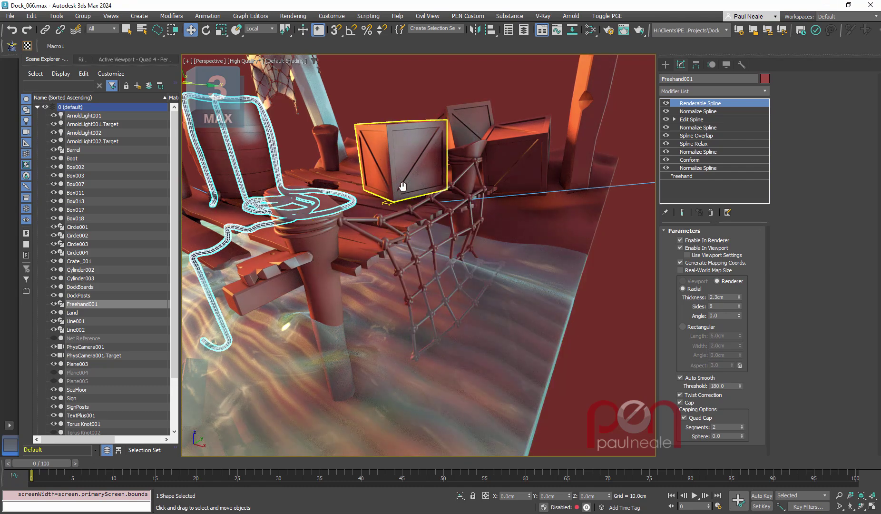
pyautogui.keyDown('alt'); pyautogui.moveTo(402, 187); pyautogui.dragTo(561, 373, button='middle'); pyautogui.keyUp('alt')
pyautogui.scroll(4, 402, 149)
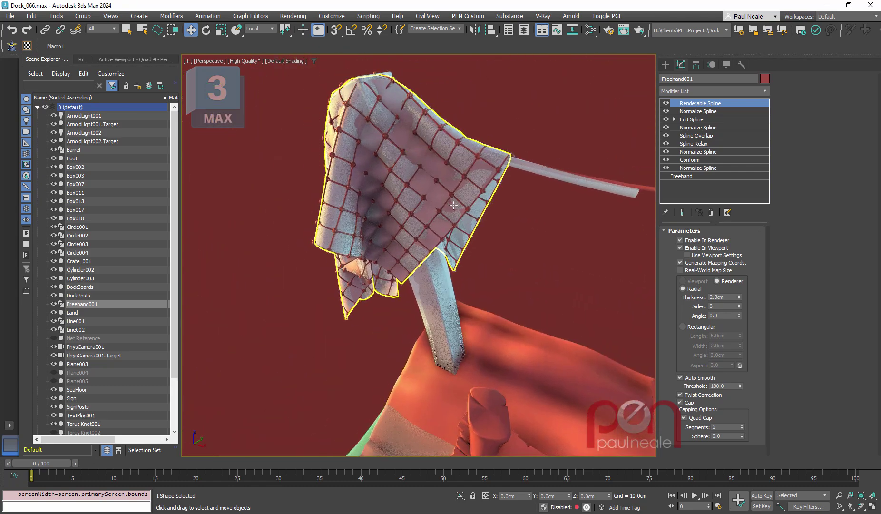
pyautogui.scroll(-2, 178, 389)
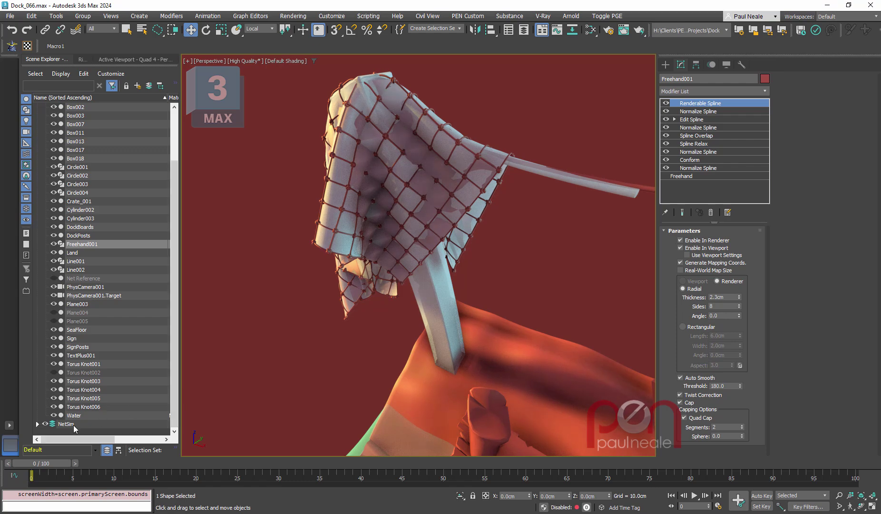
pyautogui.scroll(-2, 175, 431)
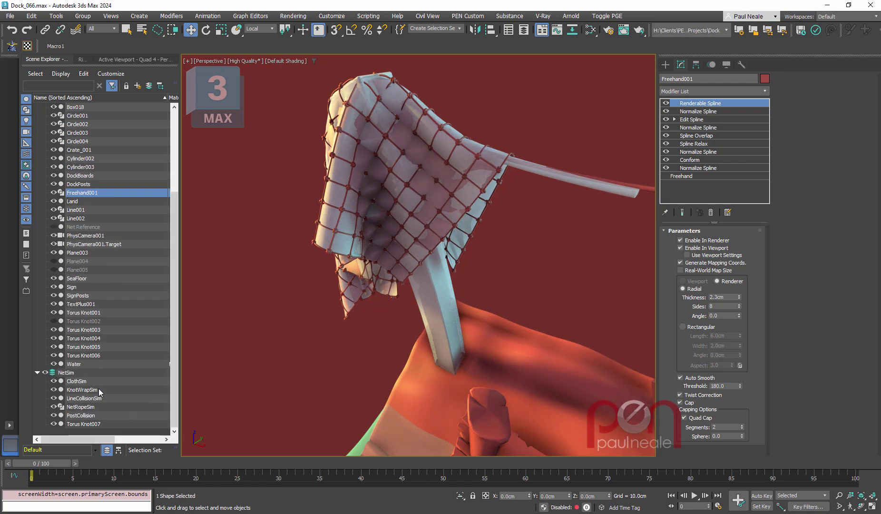
# Select ClothSim, PostCollision and LineCollisionSim one after another to review their Cloth simulation stacks.
pyautogui.moveTo(435, 299)
pyautogui.keyDown('alt'); pyautogui.mouseDown(button='middle')
pyautogui.moveTo(452, 247)
pyautogui.moveTo(443, 305)
pyautogui.mouseUp(button='middle'); pyautogui.keyUp('alt')
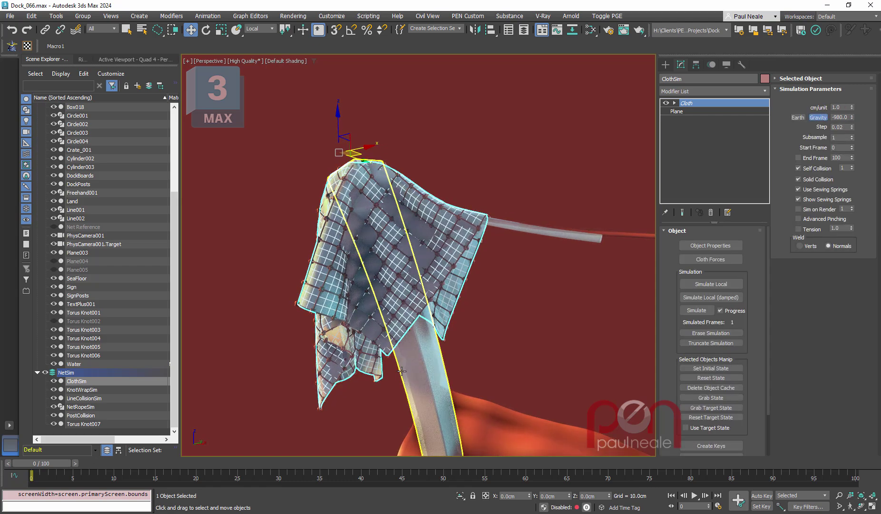
pyautogui.click(437, 355)
pyautogui.keyDown('alt'); pyautogui.moveTo(437, 354); pyautogui.dragTo(437, 308, button='middle'); pyautogui.keyUp('alt')
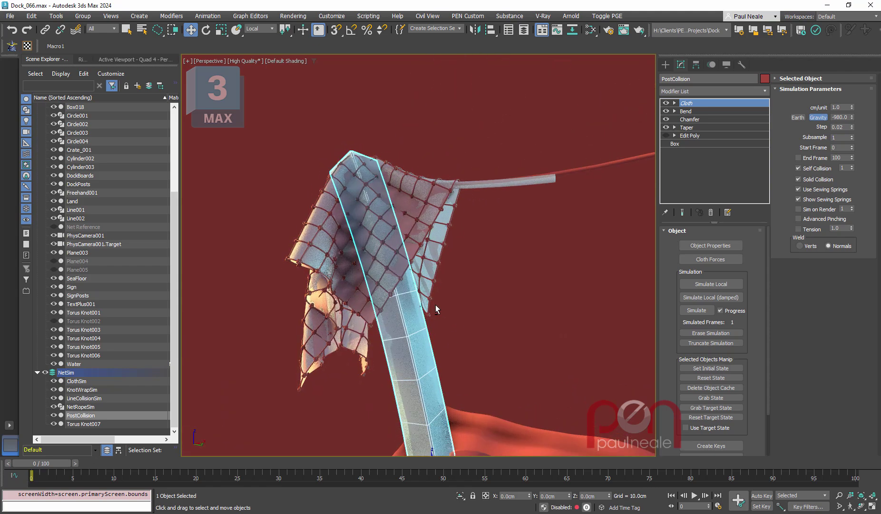
pyautogui.click(514, 183)
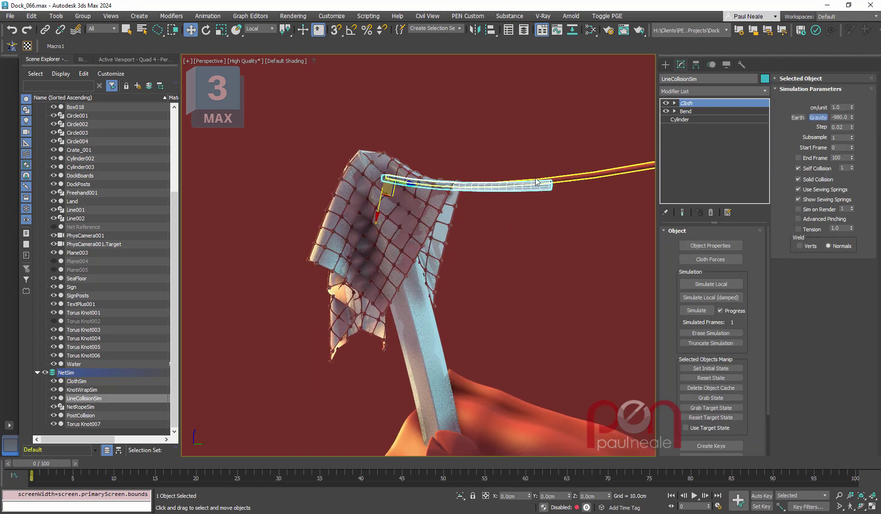
# Examine how LineCollisionSim supports the net along the line, and select ClothSim to review its Cloth modifier over the Plane.
pyautogui.keyDown('alt'); pyautogui.moveTo(577, 176); pyautogui.dragTo(418, 258, button='middle'); pyautogui.keyUp('alt')
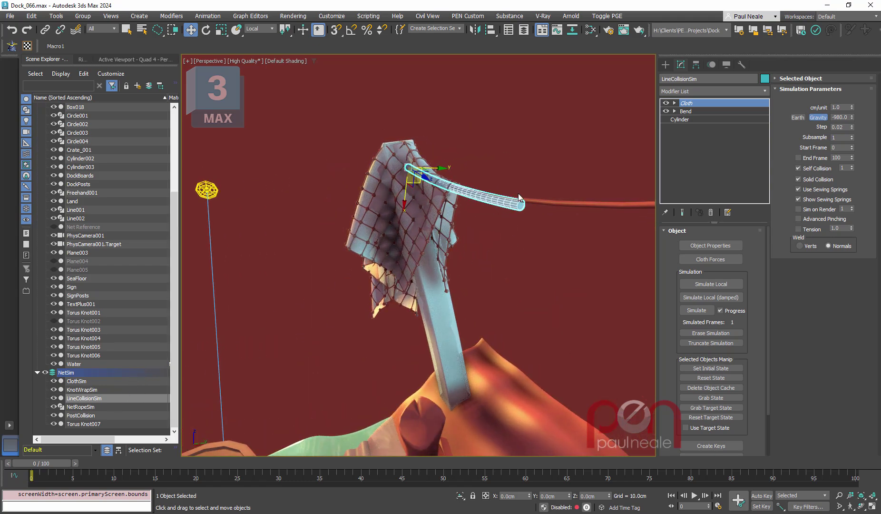
pyautogui.keyDown('alt'); pyautogui.moveTo(447, 282); pyautogui.dragTo(467, 264, button='middle'); pyautogui.keyUp('alt')
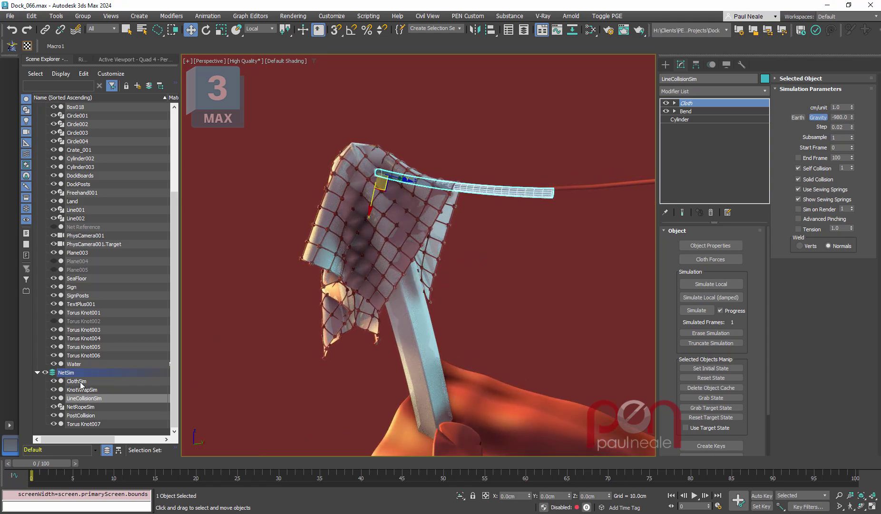
pyautogui.click(143, 381)
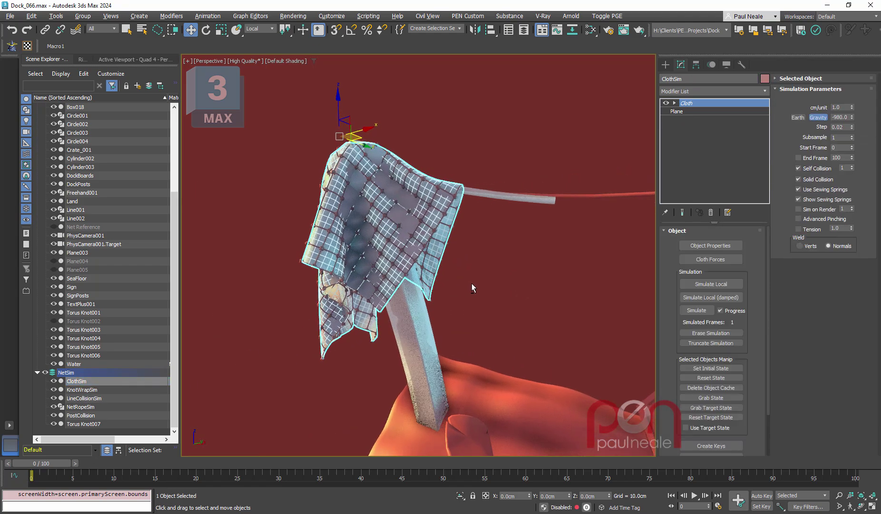
pyautogui.scroll(2, 427, 289)
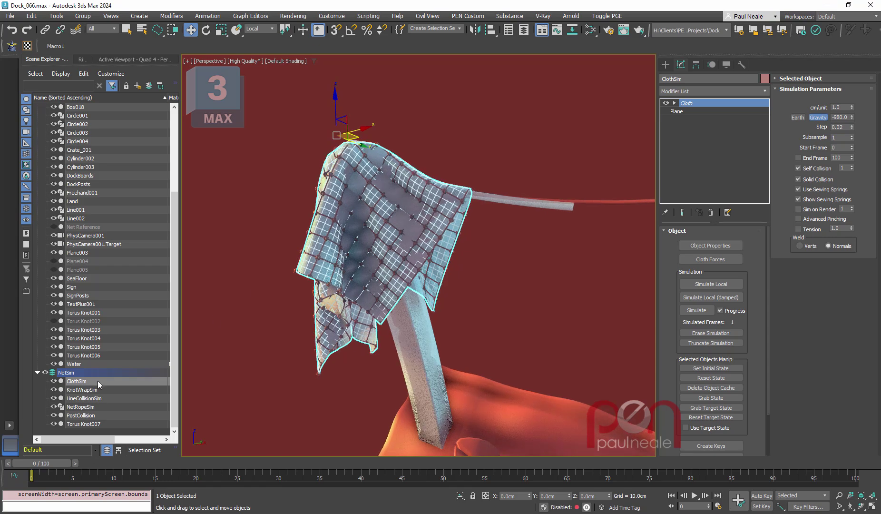
# Select KnotWrapSim to review its Skin Wrap to ClothSim, and inspect the plane both isolated and together with the knotted net.
pyautogui.click(82, 389)
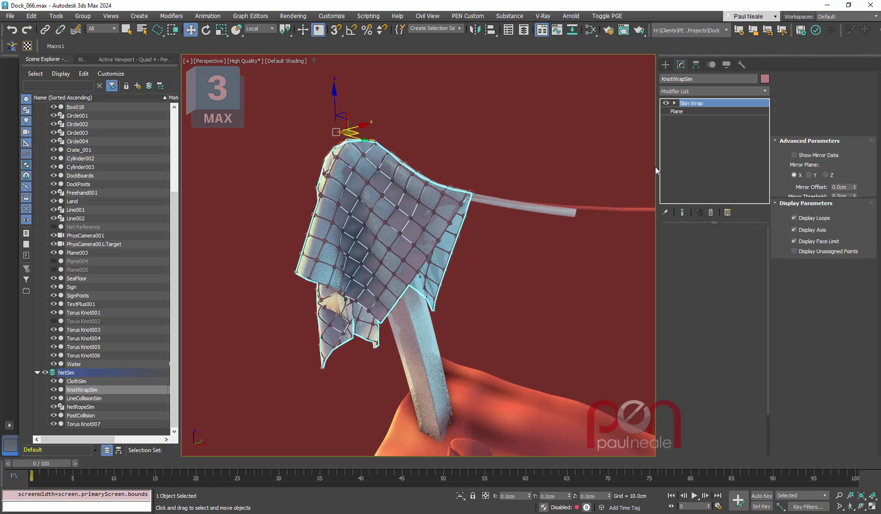
pyautogui.scroll(3, 378, 234)
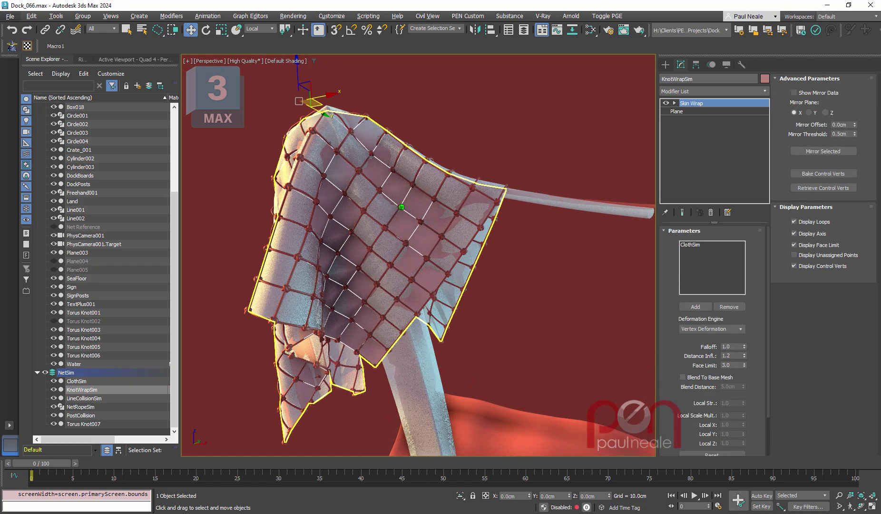
pyautogui.hotkey('alt', 'q')
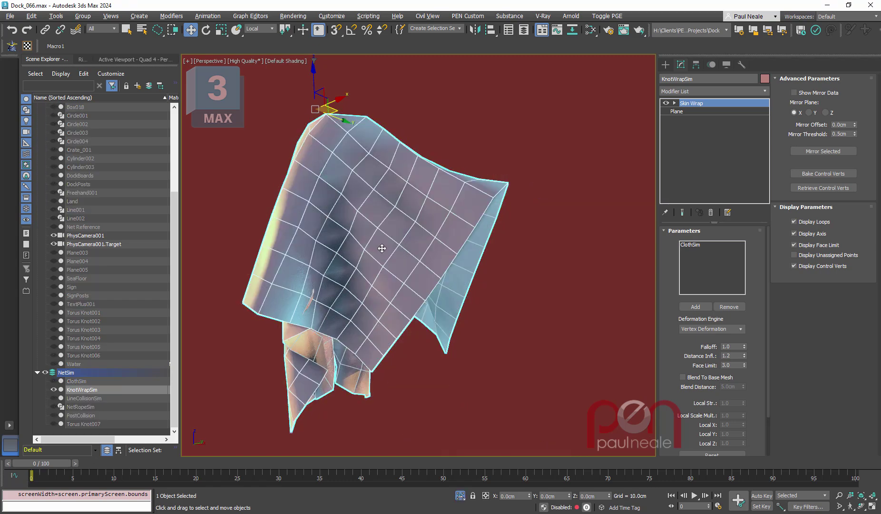
pyautogui.hotkey('alt', 'q')
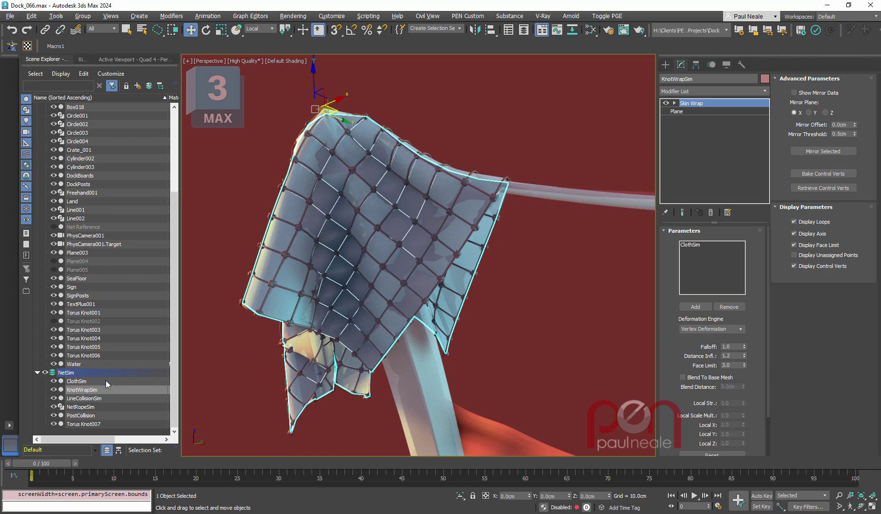
pyautogui.keyDown('alt'); pyautogui.moveTo(412, 281); pyautogui.dragTo(417, 266, button='middle'); pyautogui.keyUp('alt')
pyautogui.click(422, 265)
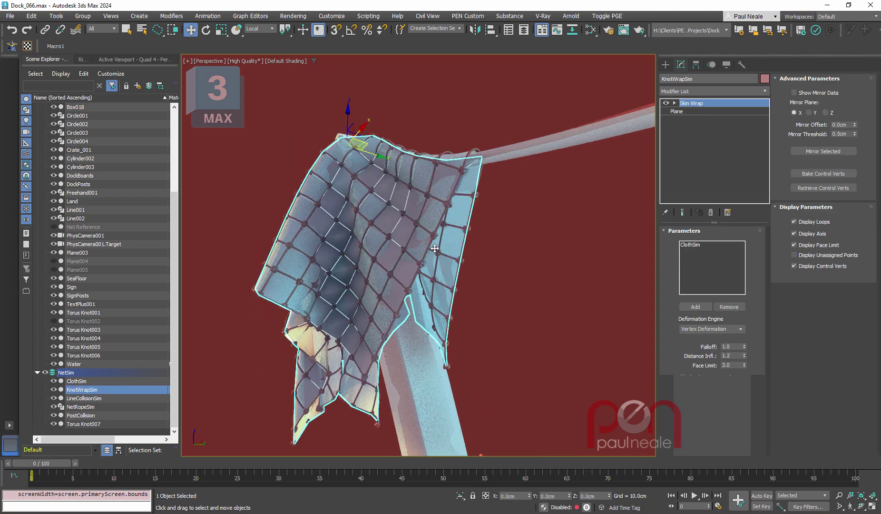
pyautogui.scroll(7, 417, 262)
pyautogui.keyDown('alt'); pyautogui.moveTo(415, 261); pyautogui.dragTo(423, 263, button='middle'); pyautogui.keyUp('alt')
pyautogui.scroll(-10, 414, 261)
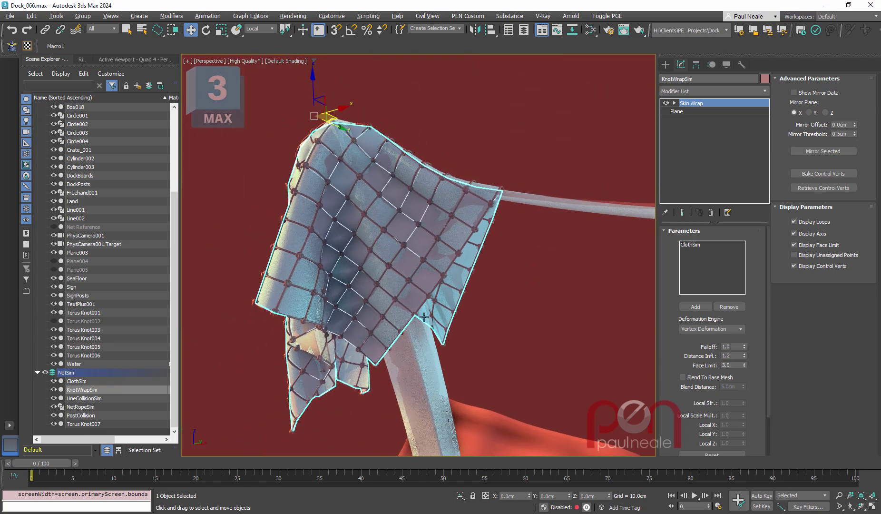
pyautogui.moveTo(424, 317); pyautogui.dragTo(418, 251, button='middle')
# Review the stack of NetRopeSim, with Renderable Spline, Skin Wrap and Normalize Spline, and inspect the net ropes up close.
pyautogui.click(85, 399)
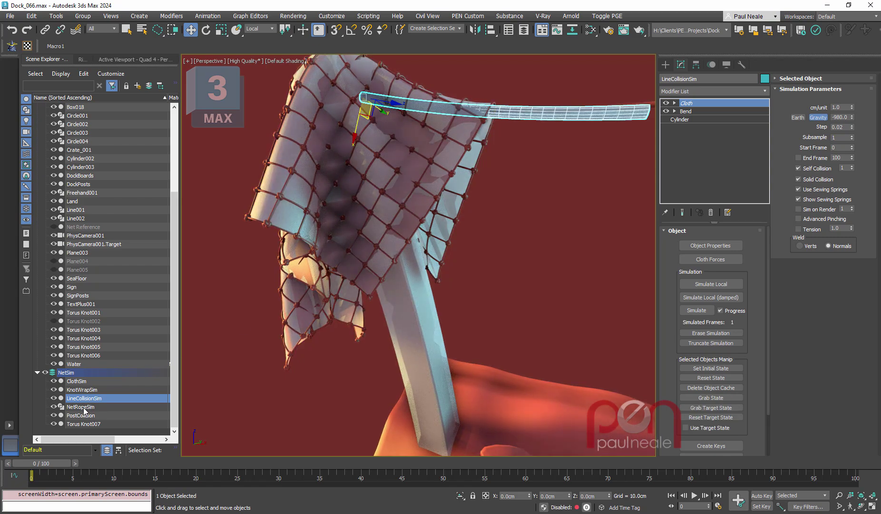
pyautogui.keyDown('alt'); pyautogui.moveTo(466, 200); pyautogui.dragTo(428, 258, button='middle'); pyautogui.keyUp('alt')
pyautogui.scroll(5, 466, 237)
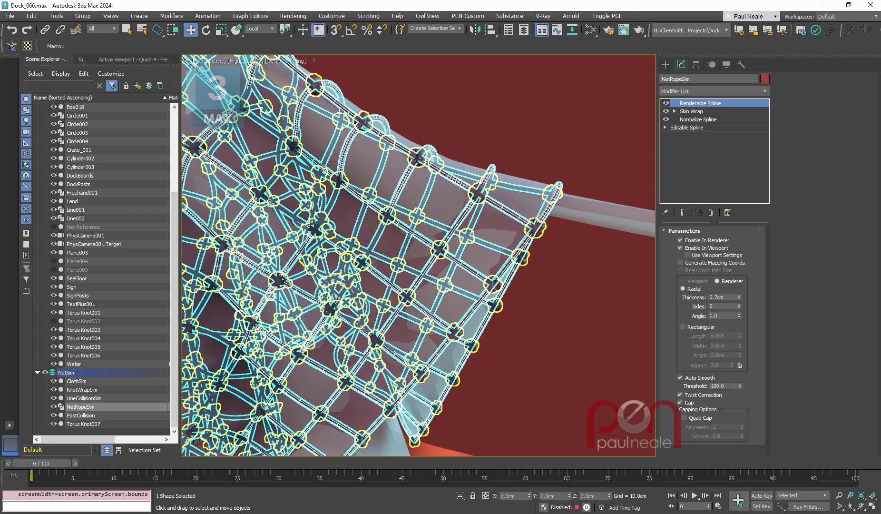
pyautogui.keyDown('alt'); pyautogui.moveTo(423, 214); pyautogui.dragTo(424, 196, button='middle'); pyautogui.keyUp('alt')
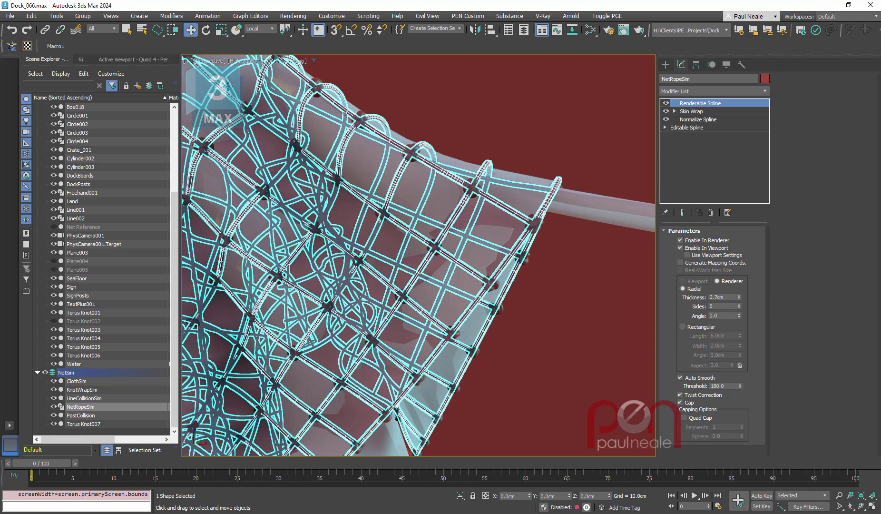
pyautogui.keyDown('alt'); pyautogui.moveTo(475, 203); pyautogui.dragTo(428, 214, button='middle'); pyautogui.keyUp('alt')
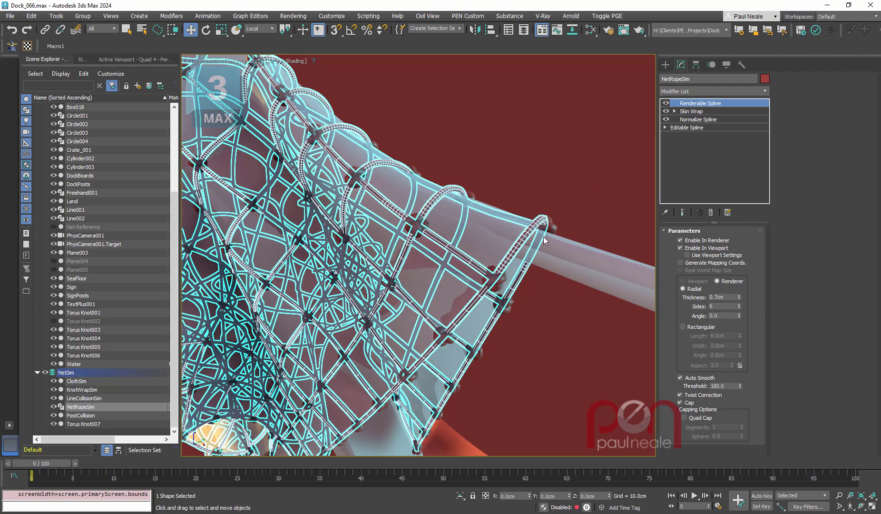
# Turn on the perspective viewport's filter, clear the selection, and look over the hanging net and the whole dock scene.
pyautogui.scroll(-3, 418, 255)
pyautogui.keyDown('alt'); pyautogui.moveTo(413, 286); pyautogui.dragTo(495, 285, button='middle'); pyautogui.keyUp('alt')
pyautogui.scroll(-3, 445, 204)
pyautogui.moveTo(494, 286); pyautogui.dragTo(415, 274, button='middle')
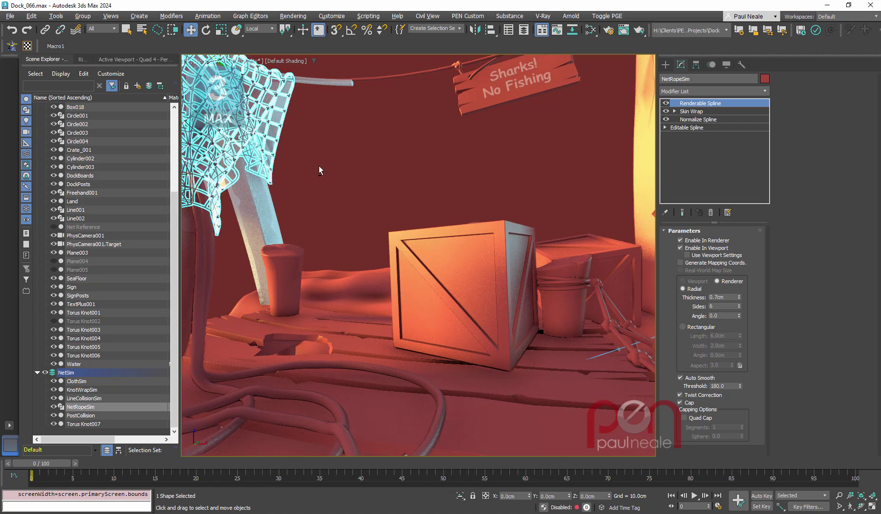
pyautogui.scroll(-2, 318, 166)
pyautogui.keyDown('alt'); pyautogui.moveTo(318, 166); pyautogui.dragTo(289, 166, button='middle'); pyautogui.keyUp('alt')
pyautogui.scroll(-1, 273, 195)
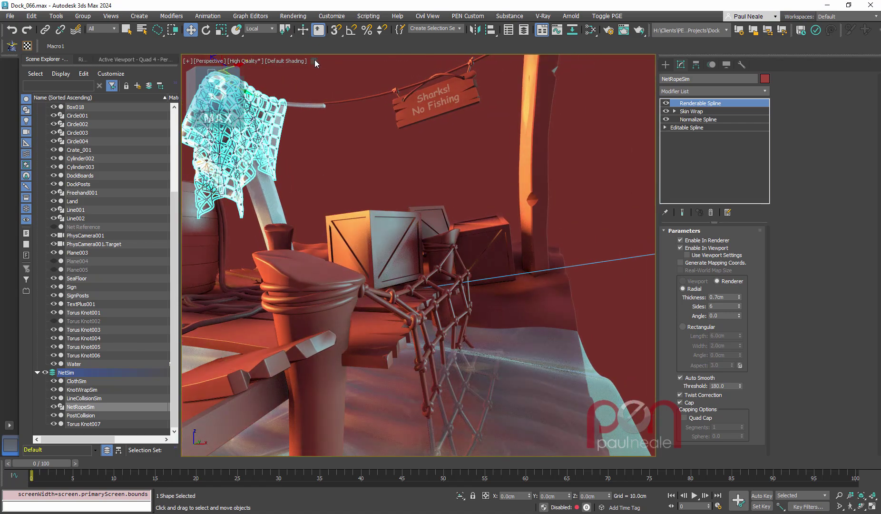
pyautogui.click(315, 60)
pyautogui.keyDown('alt'); pyautogui.moveTo(346, 182); pyautogui.dragTo(350, 140, button='middle'); pyautogui.keyUp('alt')
pyautogui.click(474, 162)
pyautogui.keyDown('alt'); pyautogui.moveTo(394, 178); pyautogui.dragTo(395, 181, button='middle'); pyautogui.keyUp('alt')
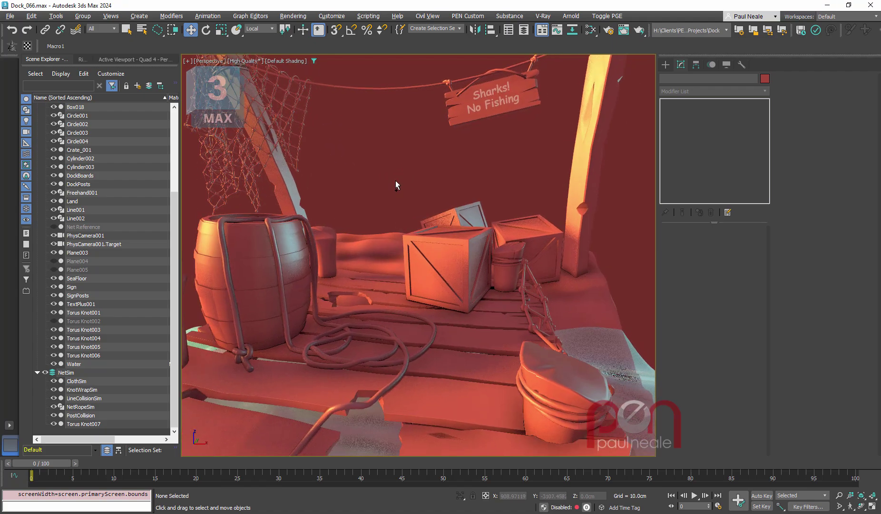
pyautogui.scroll(-3, 391, 181)
pyautogui.moveTo(350, 175); pyautogui.dragTo(350, 175)
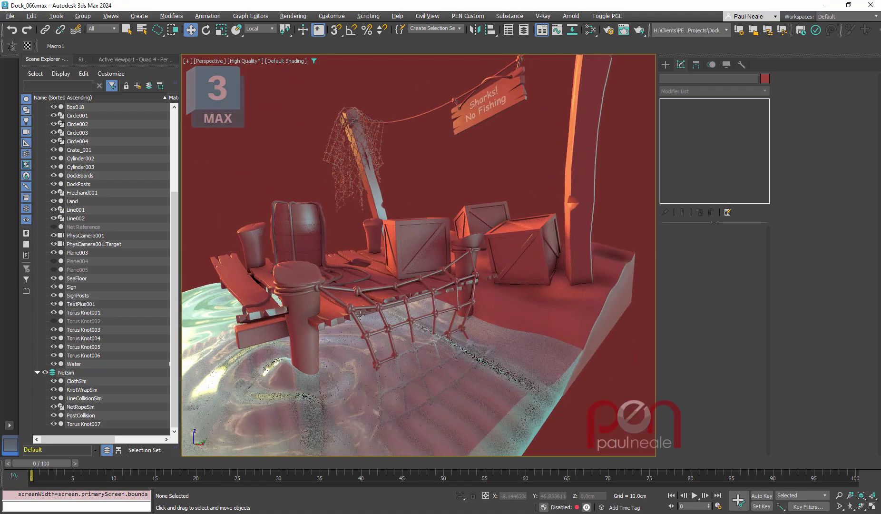
# Select the net hanging from the front dock post, Plane003, to review its Lattice modifier over the Editable Poly.
pyautogui.click(334, 298)
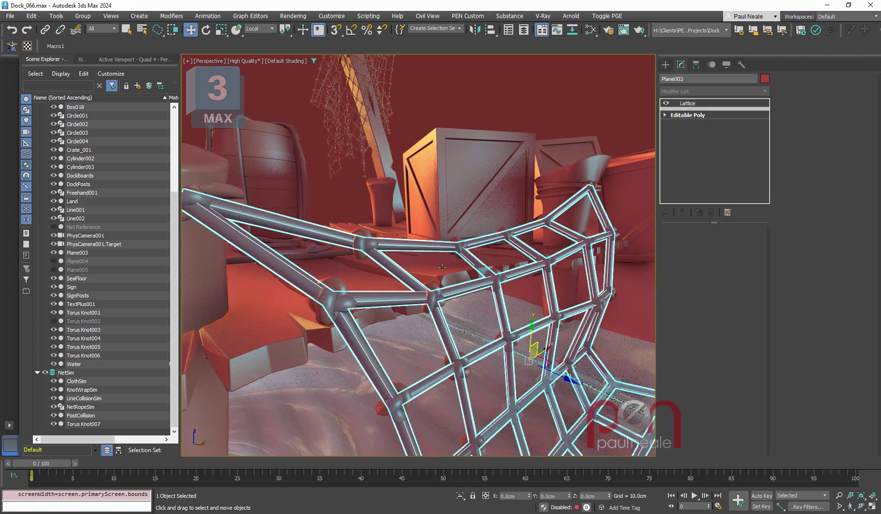
pyautogui.keyDown('alt'); pyautogui.moveTo(434, 276); pyautogui.dragTo(333, 281, button='middle'); pyautogui.keyUp('alt')
pyautogui.scroll(-4, 419, 302)
pyautogui.scroll(3, 325, 279)
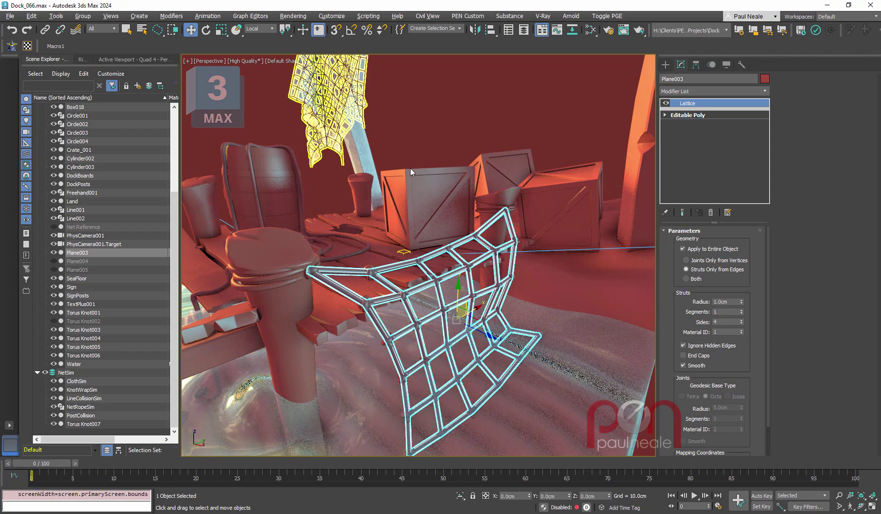
pyautogui.keyDown('alt'); pyautogui.moveTo(282, 183); pyautogui.dragTo(300, 189, button='middle'); pyautogui.keyUp('alt')
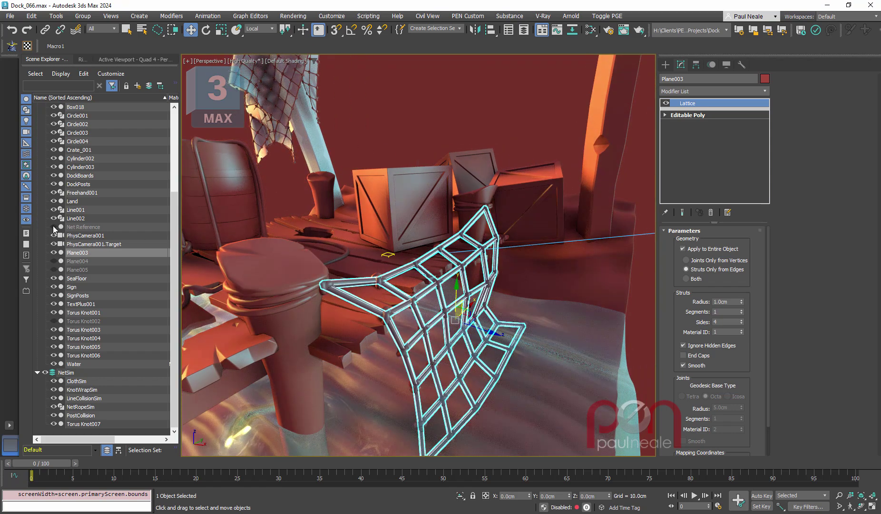
# Unhide the Net Reference object and select it to inspect its Editable Poly surface against the knotted net.
pyautogui.click(54, 227)
pyautogui.click(81, 227)
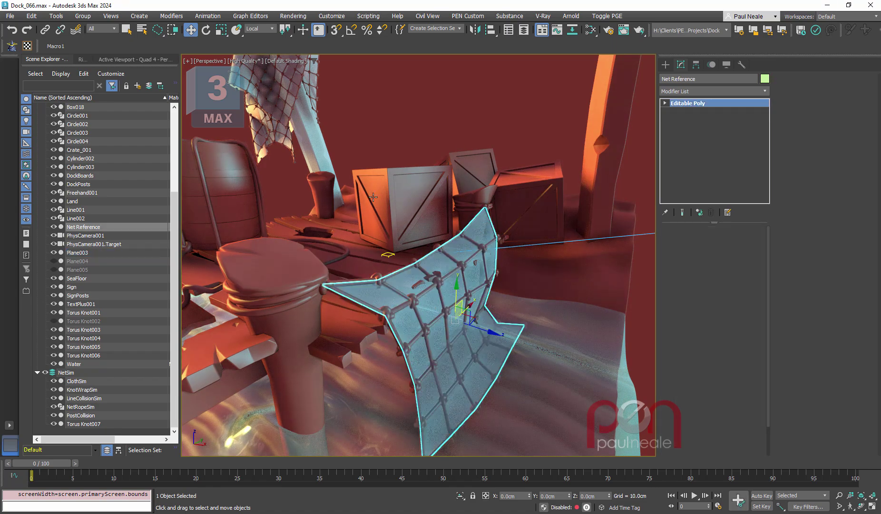
pyautogui.keyDown('alt'); pyautogui.moveTo(526, 273); pyautogui.dragTo(496, 267, button='middle'); pyautogui.keyUp('alt')
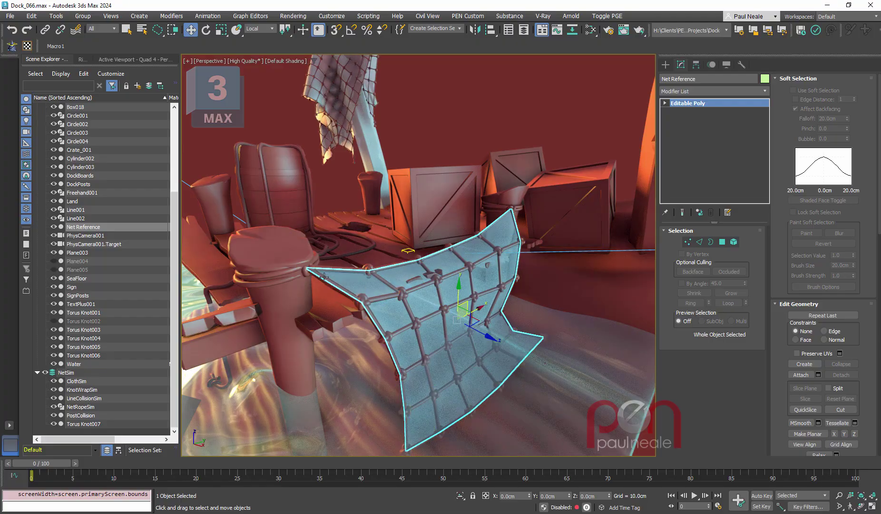
pyautogui.moveTo(459, 276)
pyautogui.keyDown('alt'); pyautogui.mouseDown(button='middle')
pyautogui.moveTo(471, 295)
pyautogui.moveTo(506, 262)
pyautogui.moveTo(469, 297)
pyautogui.moveTo(407, 293)
pyautogui.moveTo(507, 278)
pyautogui.moveTo(499, 270)
pyautogui.moveTo(427, 275)
pyautogui.mouseUp(button='middle'); pyautogui.keyUp('alt')
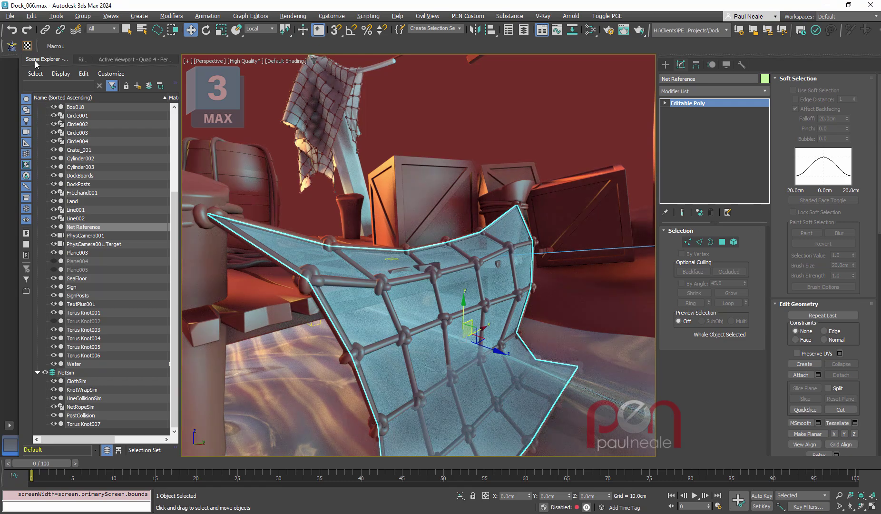
# Nudge the upper edge of Net Reference slightly with the Freeform Shift brush, and return to the Move tool.
pyautogui.click(83, 60)
pyautogui.click(26, 130)
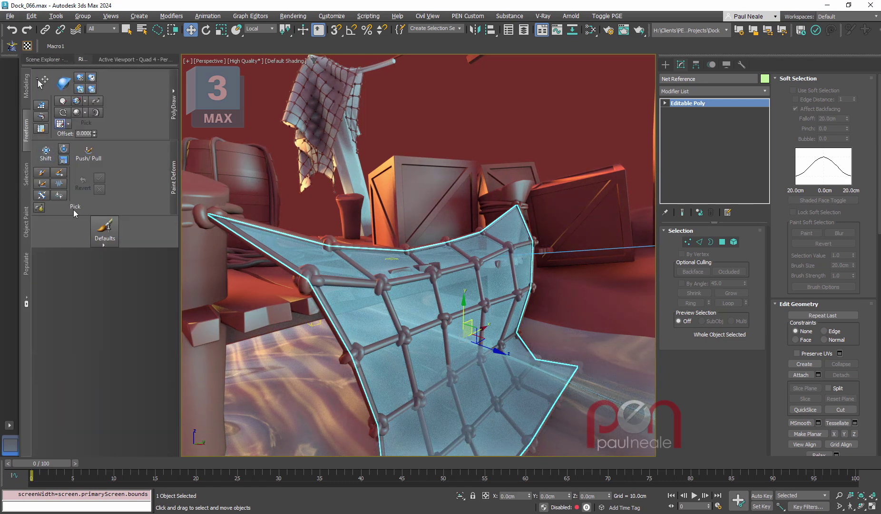
pyautogui.click(56, 155)
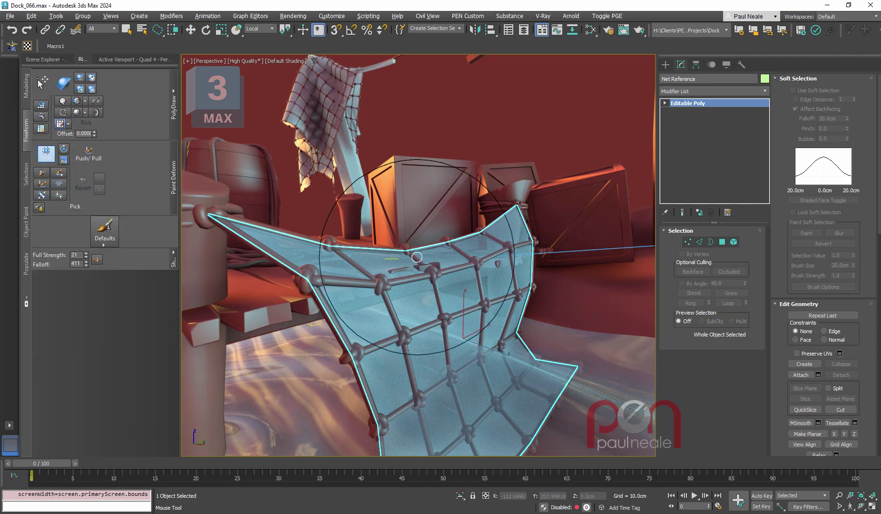
pyautogui.moveTo(410, 252); pyautogui.dragTo(413, 247)
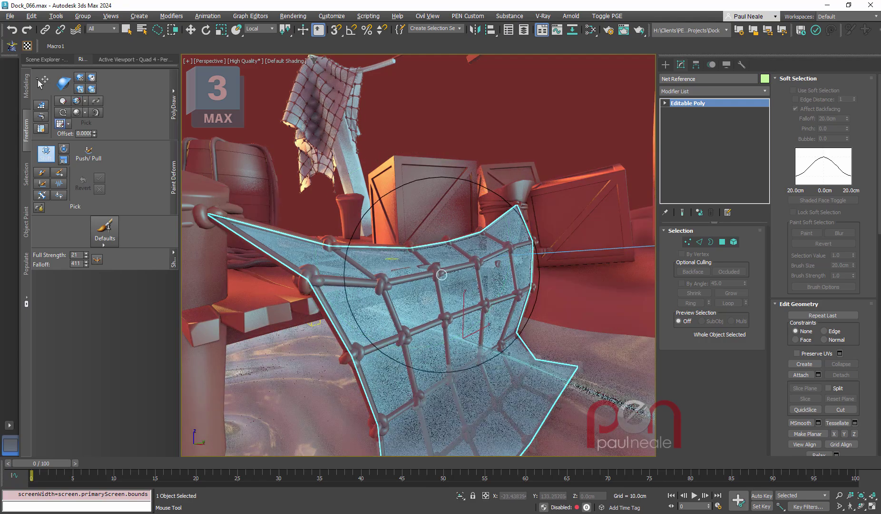
pyautogui.keyDown('alt'); pyautogui.moveTo(472, 302); pyautogui.dragTo(424, 323, button='middle'); pyautogui.keyUp('alt')
pyautogui.press('w')
# Select the rope wrapped around the front dock post, Circle001, to review its Array modifier over the Circle.
pyautogui.moveTo(437, 305)
pyautogui.keyDown('alt'); pyautogui.mouseDown(button='middle')
pyautogui.moveTo(333, 266)
pyautogui.moveTo(383, 289)
pyautogui.mouseUp(button='middle'); pyautogui.keyUp('alt')
pyautogui.scroll(-6, 424, 305)
pyautogui.scroll(8, 383, 289)
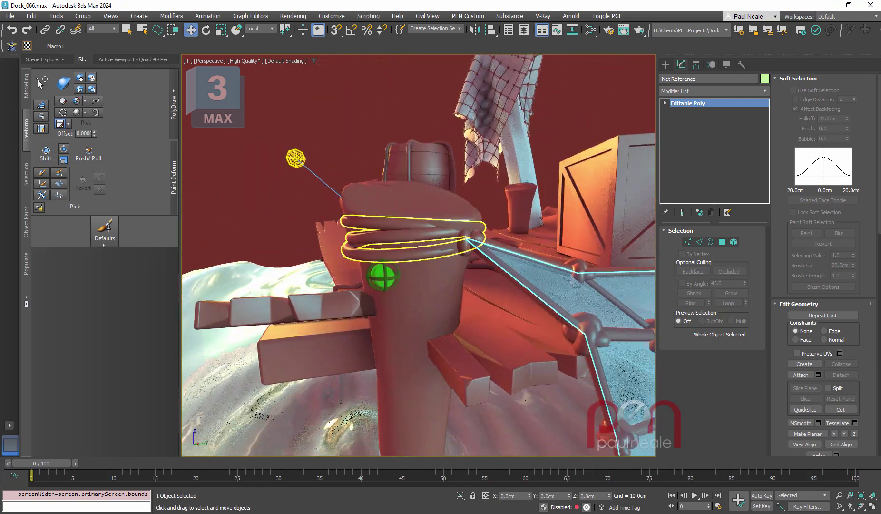
pyautogui.click(428, 257)
pyautogui.keyDown('alt'); pyautogui.moveTo(454, 291); pyautogui.dragTo(497, 306, button='middle'); pyautogui.keyUp('alt')
pyautogui.scroll(-5, 438, 287)
pyautogui.scroll(5, 419, 267)
pyautogui.scroll(-5, 419, 268)
pyautogui.scroll(-1, 451, 288)
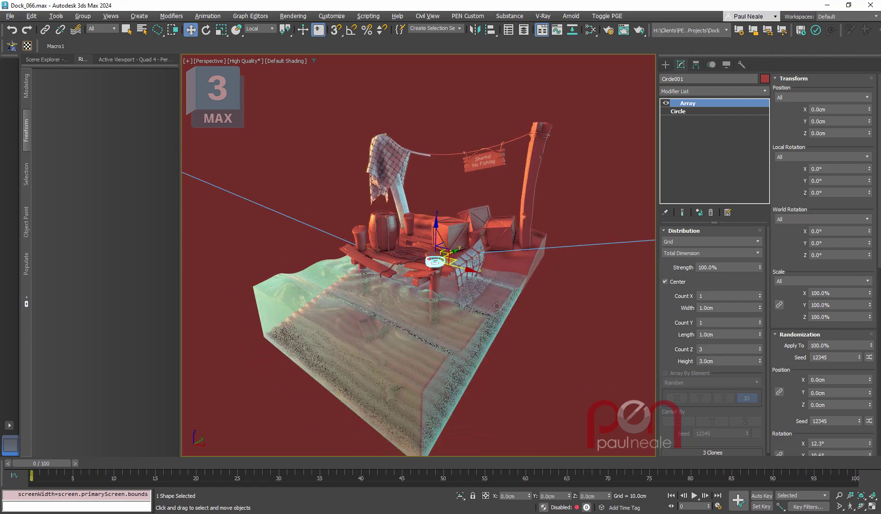
# Turn the perspective viewport's filter on and enable Bloom in the active viewport's settings.
pyautogui.click(314, 61)
pyautogui.moveTo(532, 326); pyautogui.dragTo(505, 290, button='middle')
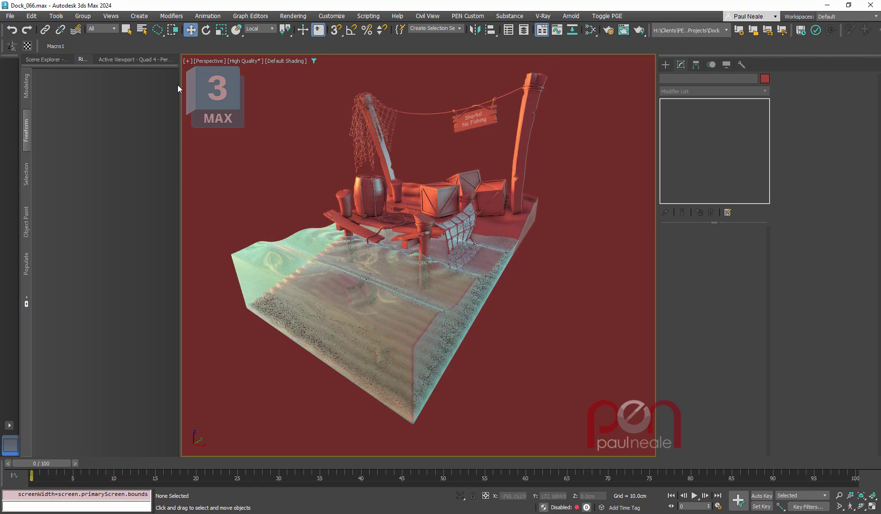
pyautogui.click(113, 58)
pyautogui.click(31, 360)
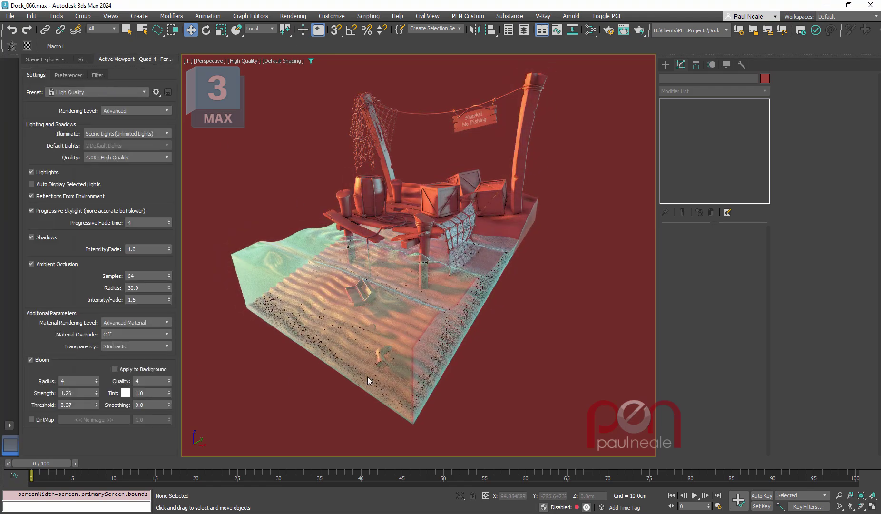
# Look over the dock and seabed, and switch the viewport to the PhysCamera001 view.
pyautogui.keyDown('alt'); pyautogui.moveTo(368, 376); pyautogui.dragTo(434, 295, button='middle'); pyautogui.keyUp('alt')
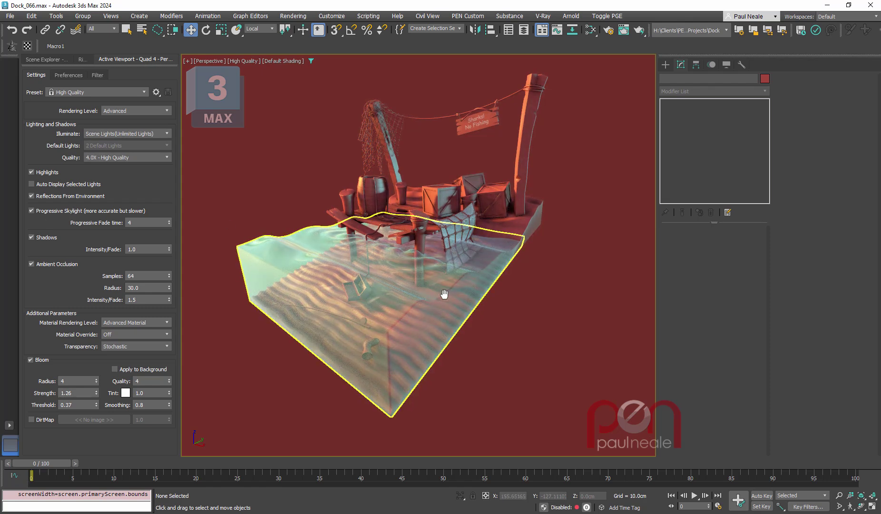
pyautogui.moveTo(445, 293); pyautogui.dragTo(450, 295, button='middle')
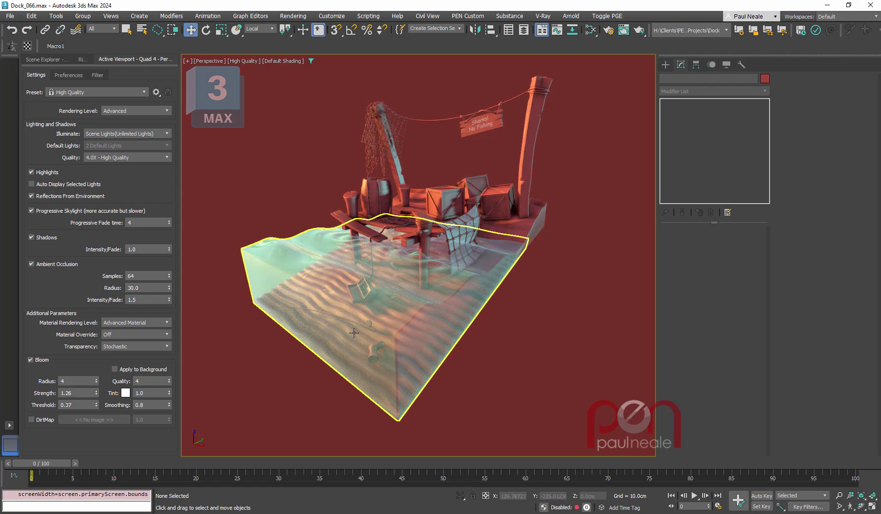
pyautogui.press('c')
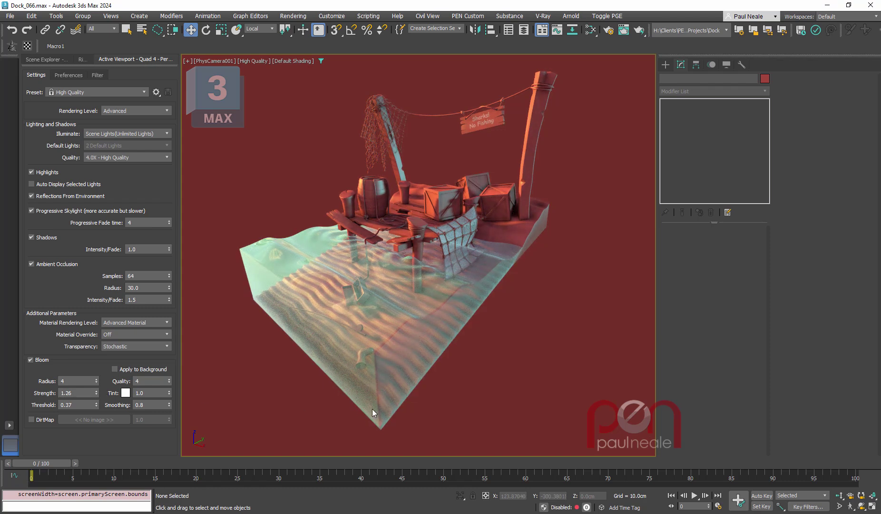